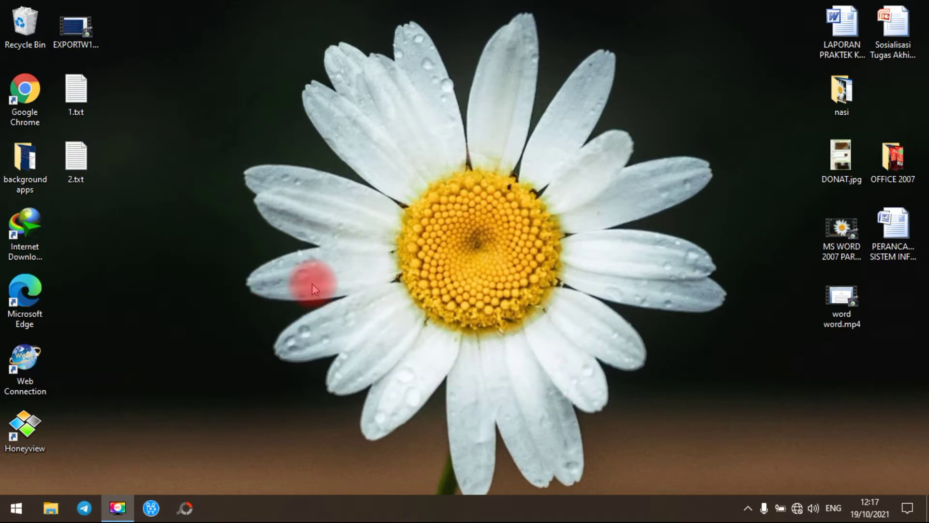
Open Task Manager in a maximized window and display the list of startup programs
key("ctrl+alt+Delete")
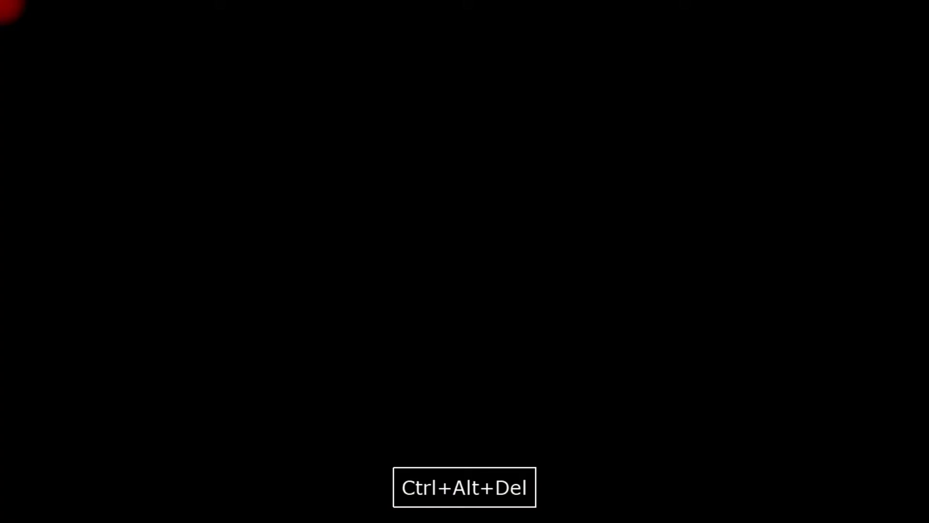
left_click(450, 257)
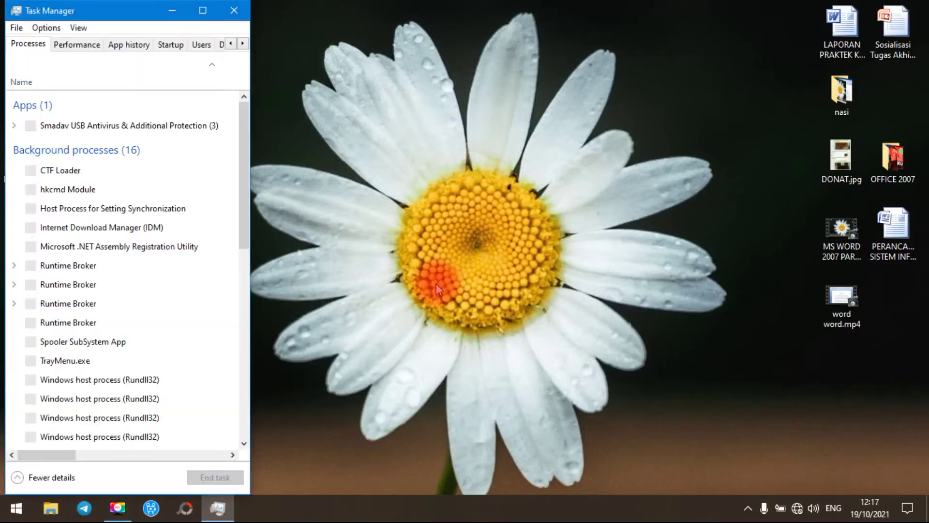
double_click(205, 10)
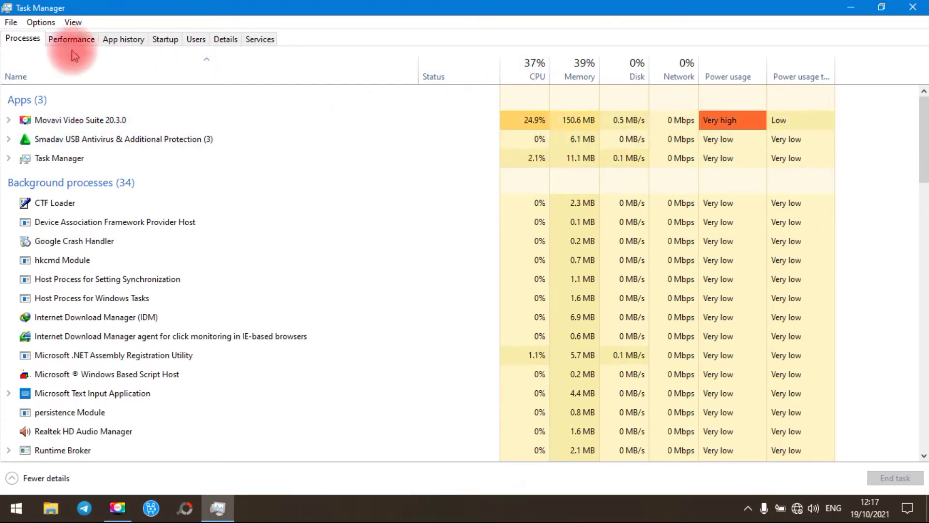
left_click(165, 39)
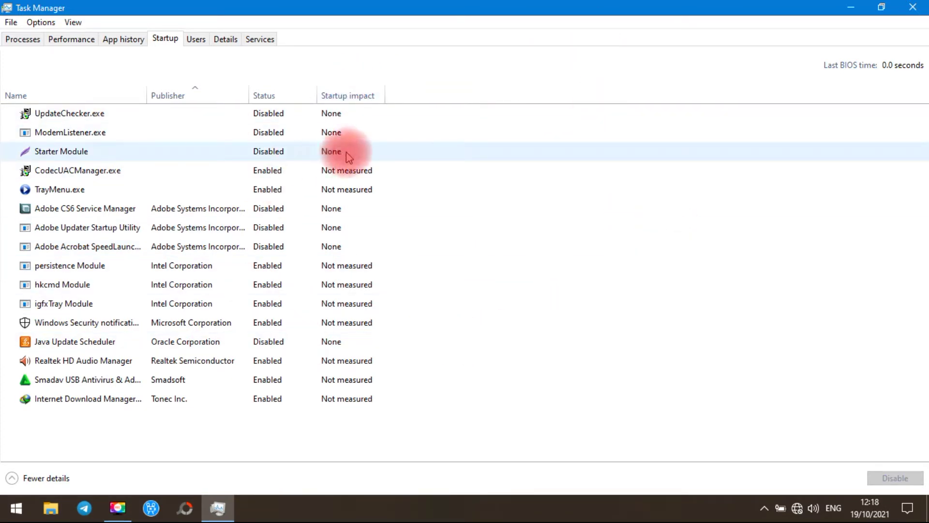
left_click(264, 174)
right_click(264, 175)
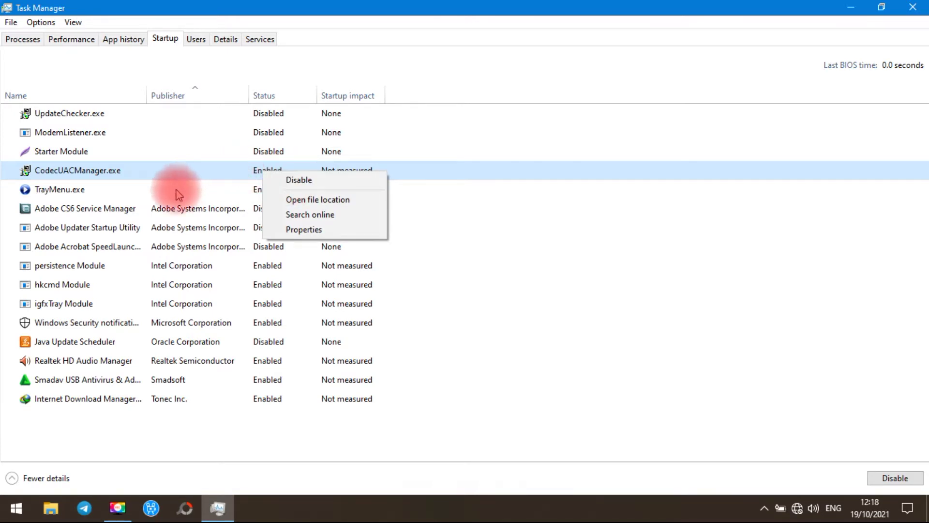
left_click(190, 173)
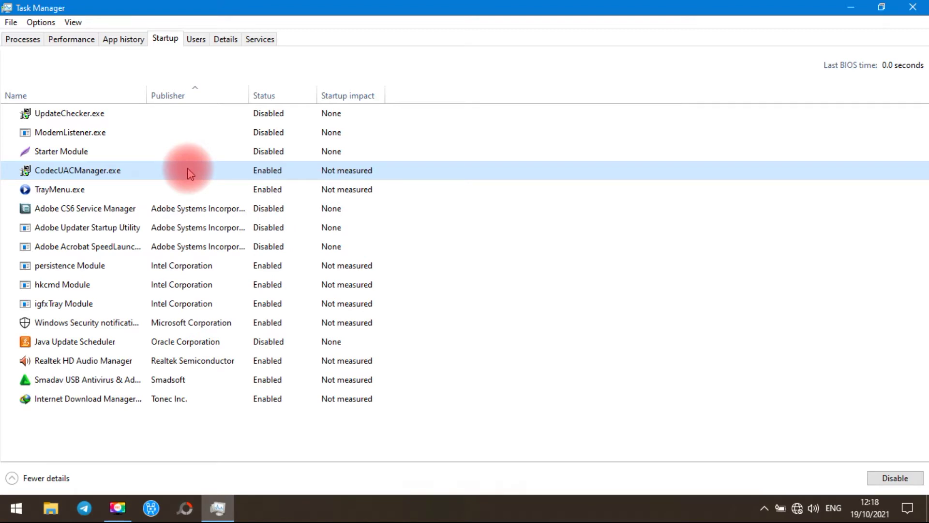
Enable the Adobe CS6 Service Manager startup entry and disable it again
right_click(267, 208)
left_click(301, 215)
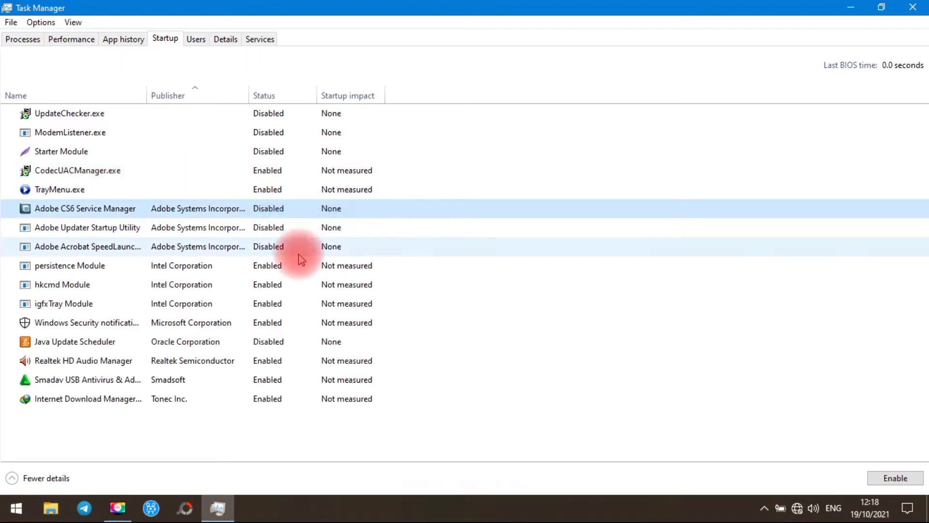
right_click(285, 212)
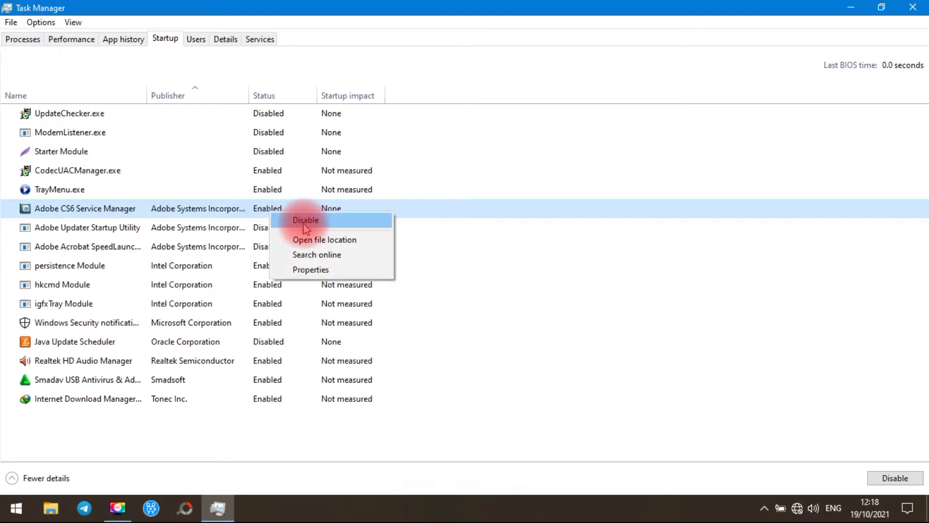
key("Escape")
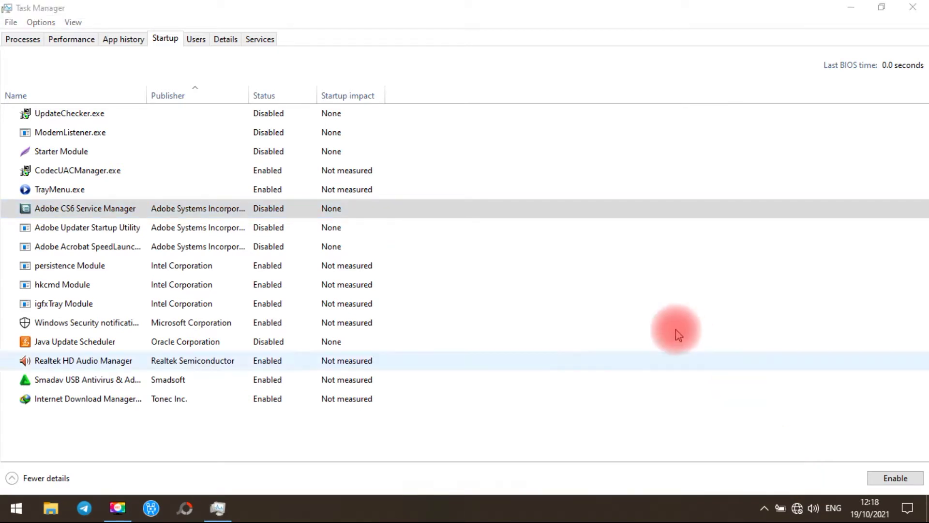
Restore the Task Manager window to its smaller size and minimize it
left_click(891, 7)
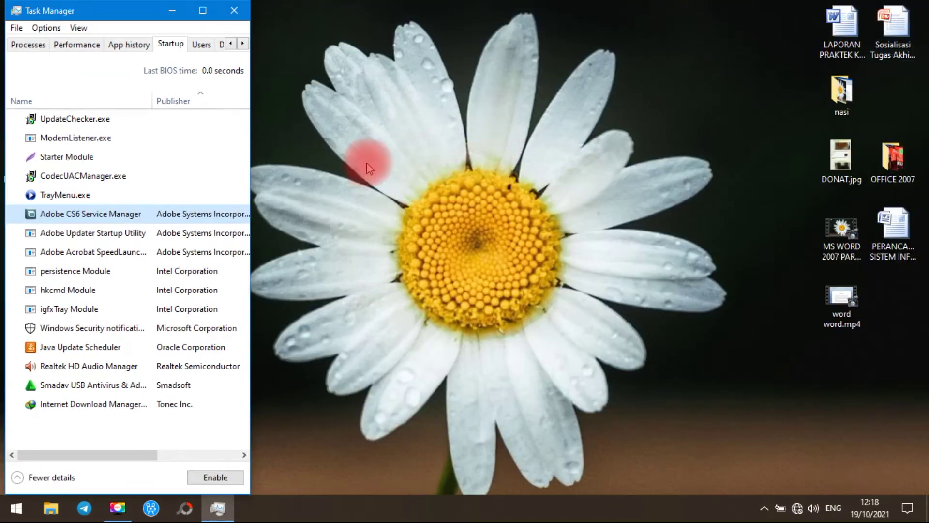
left_click(71, 198)
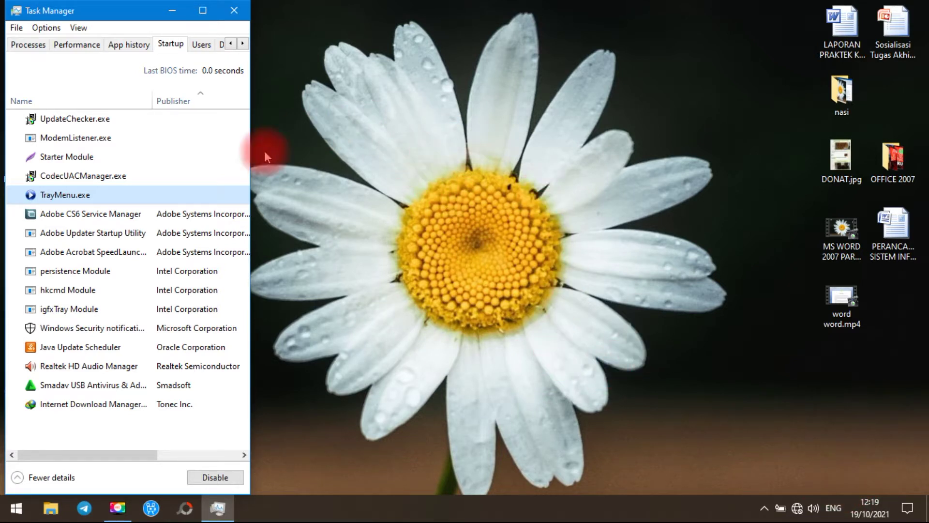
left_click(172, 11)
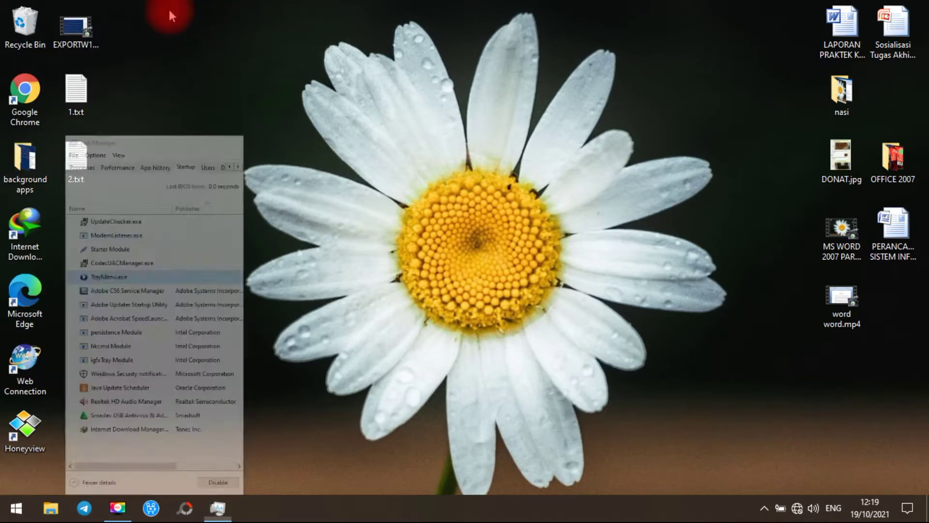
Look through the Windows Update page under Update & Security in Windows Settings, and close Settings
left_click(16, 508)
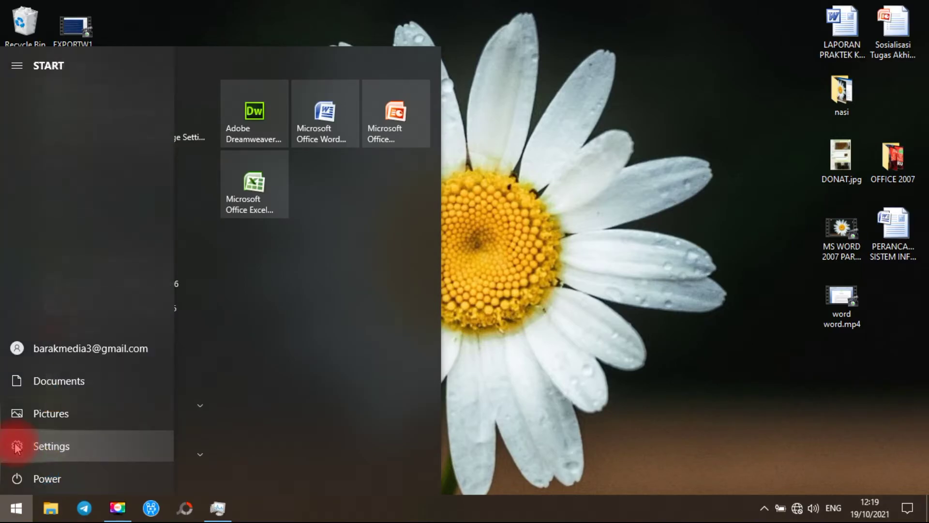
left_click(15, 444)
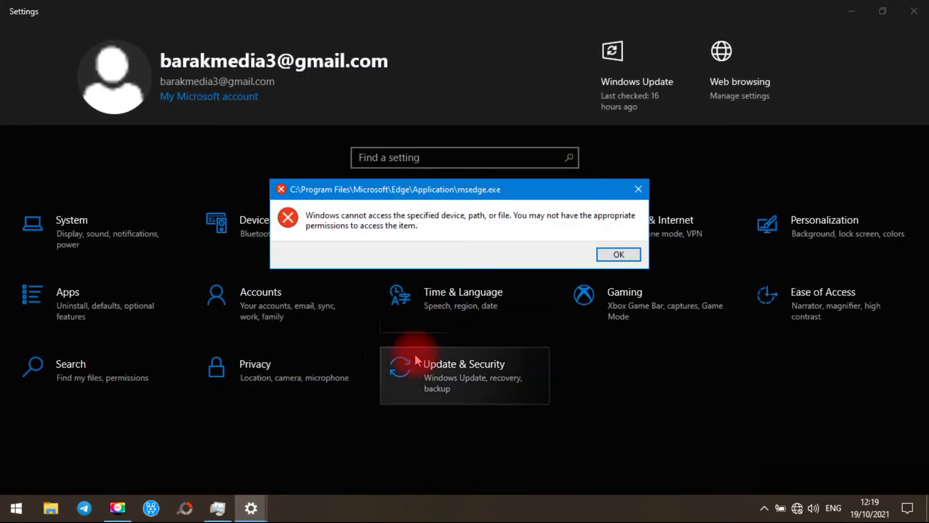
left_click(639, 186)
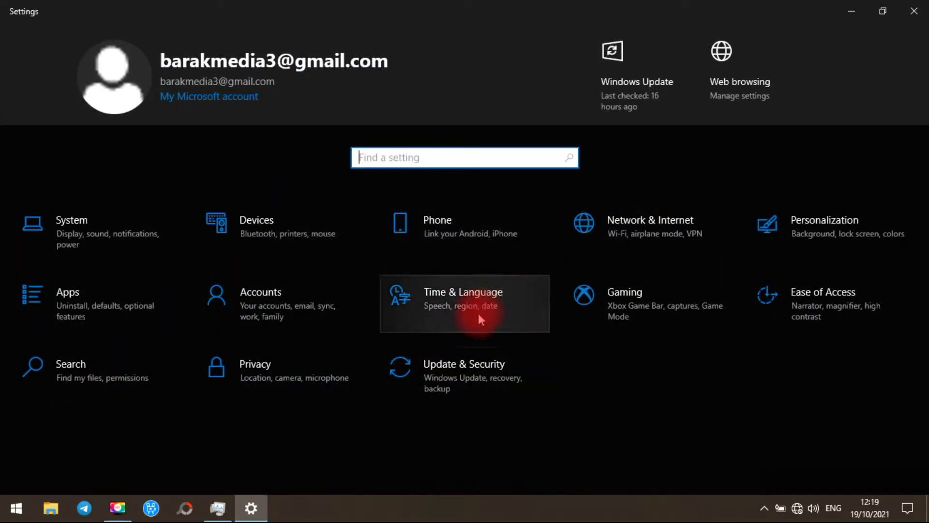
left_click(443, 384)
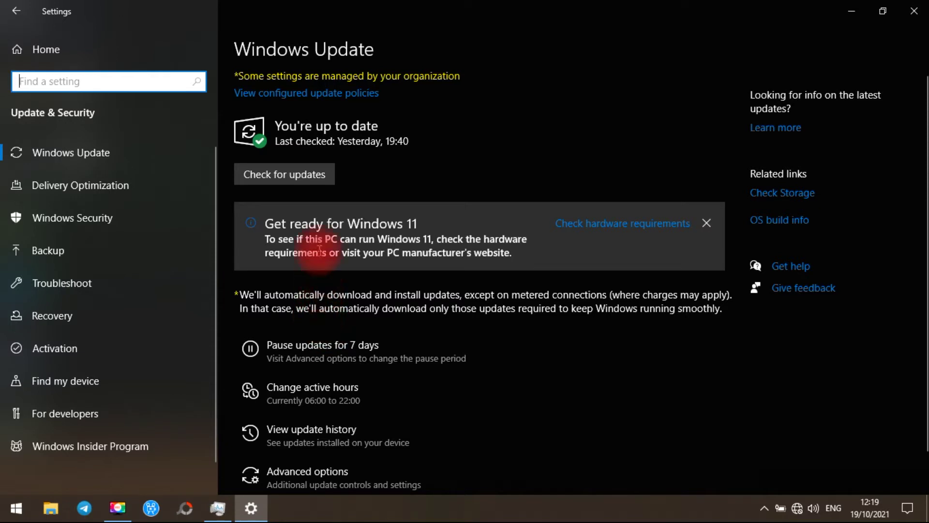
scroll(315, 228, "down", 1)
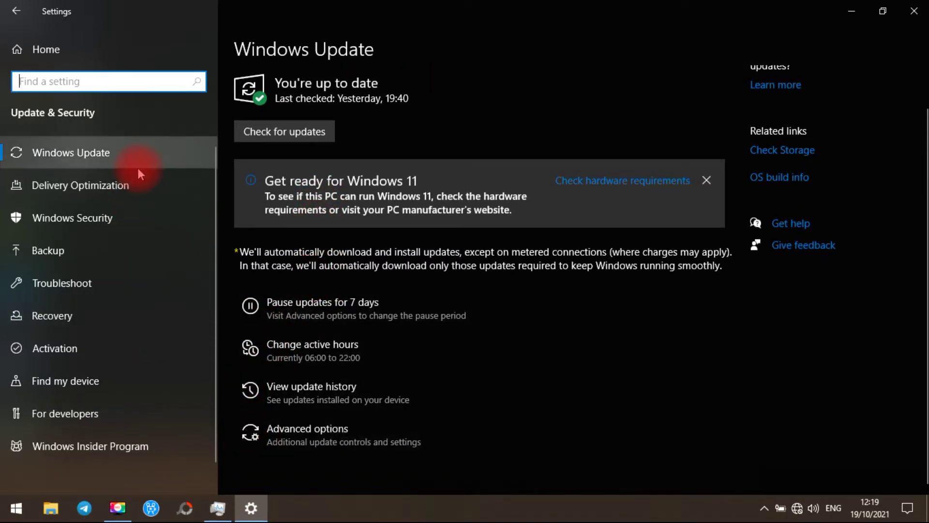
left_click(913, 11)
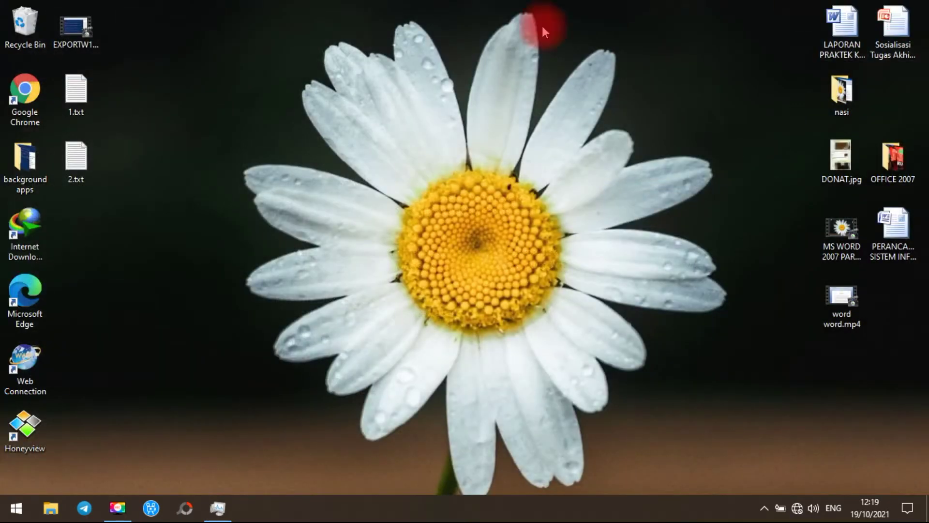
Open the Startup apps page in the Apps section of Windows Settings
left_click(21, 513)
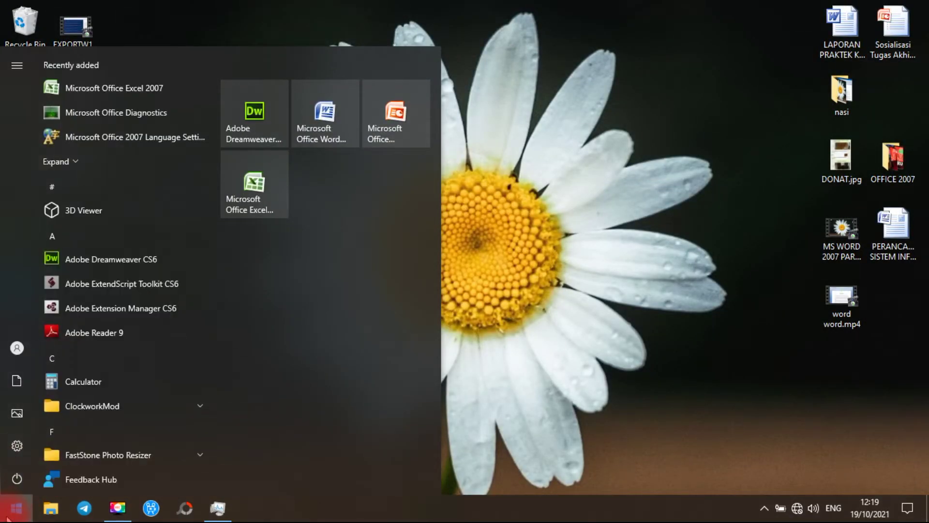
left_click(8, 517)
left_click(10, 513)
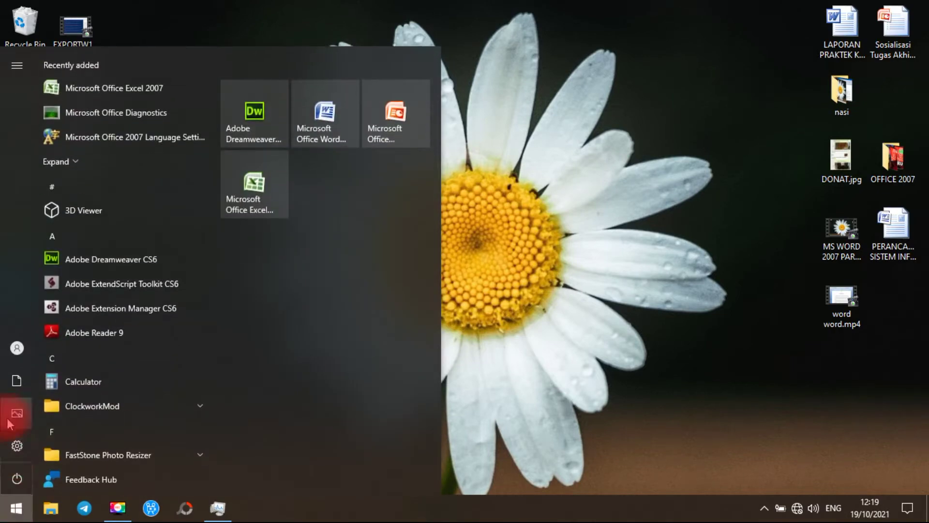
left_click(13, 447)
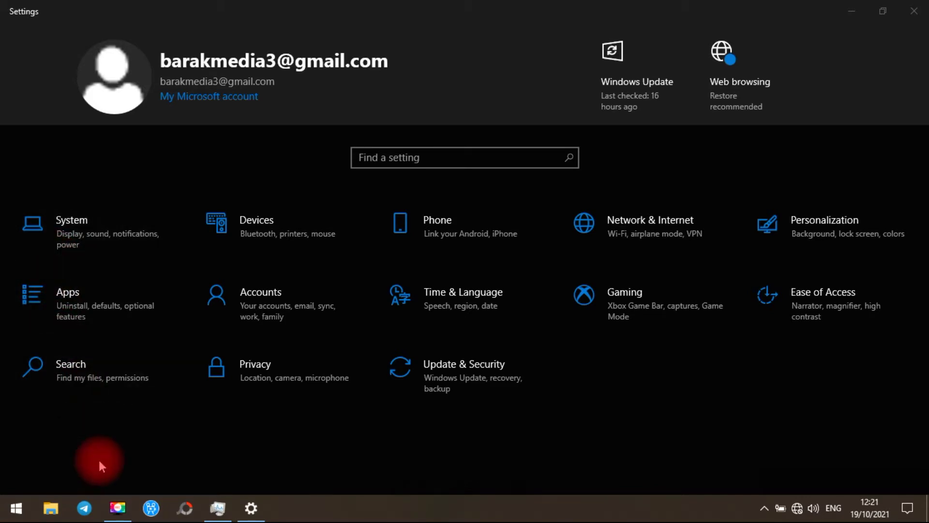
left_click(72, 298)
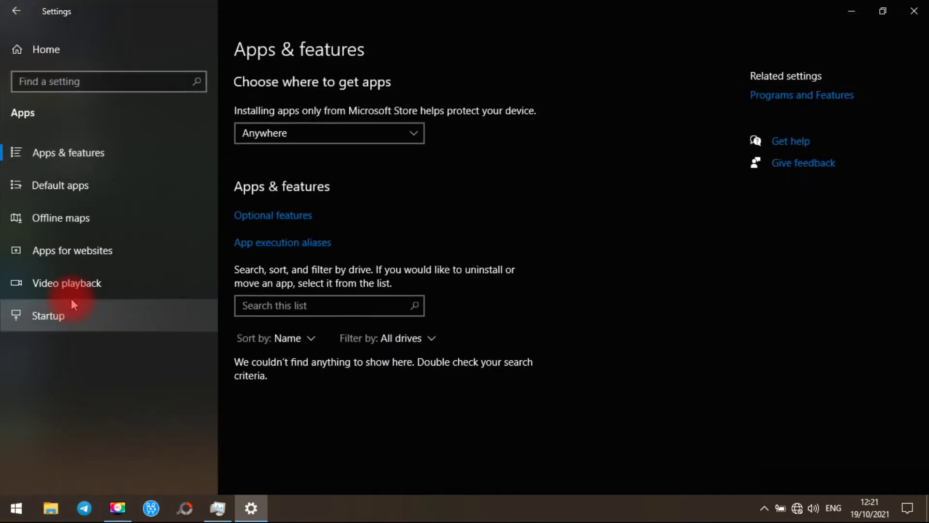
left_click(46, 322)
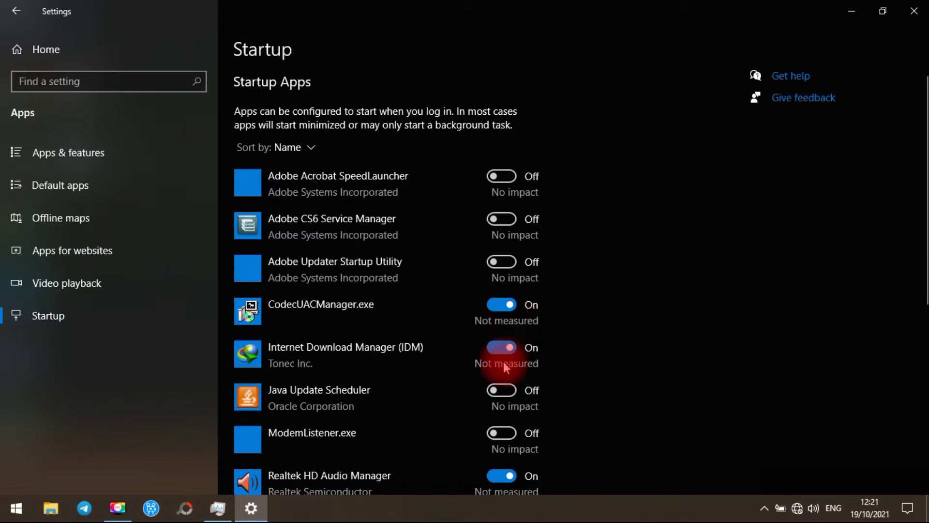
Go through the startup apps and turn off the Windows Security notification icon
scroll(504, 361, "down", 3)
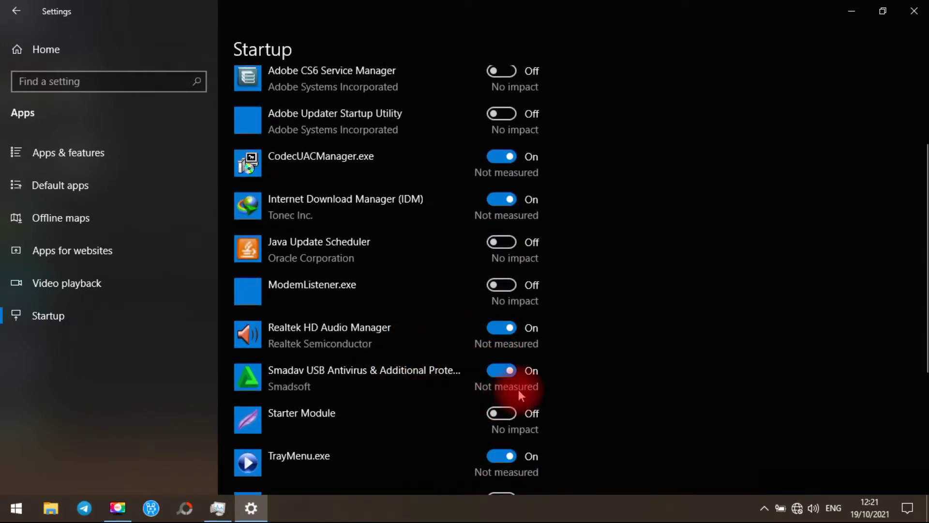
scroll(518, 389, "down", 2)
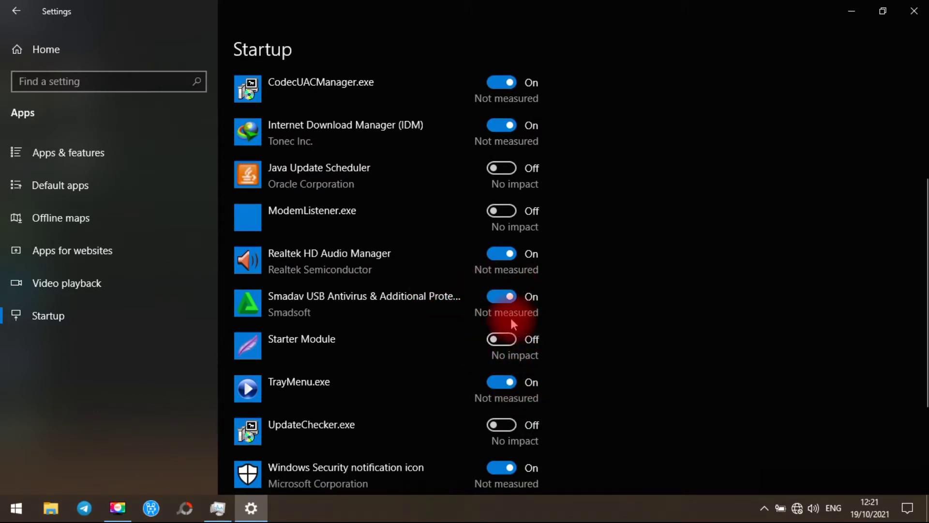
scroll(421, 426, "down", 2)
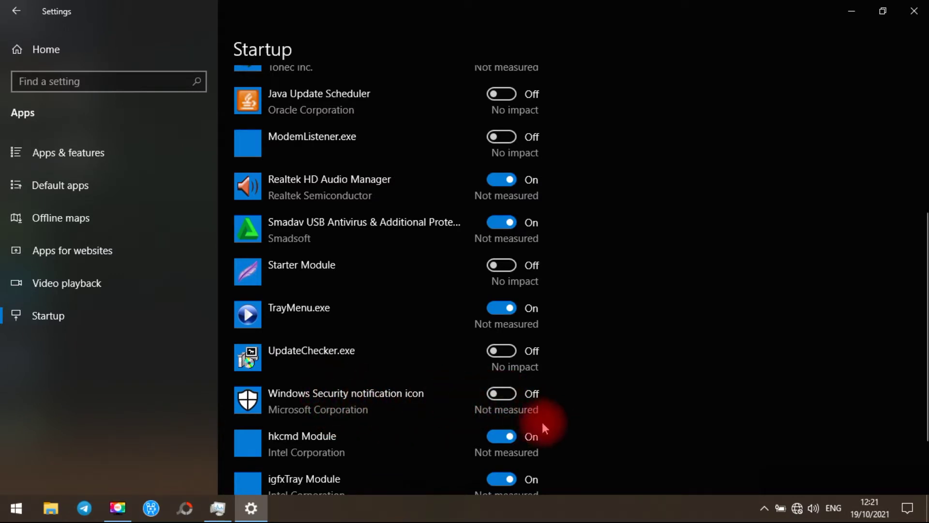
scroll(405, 457, "down", 2)
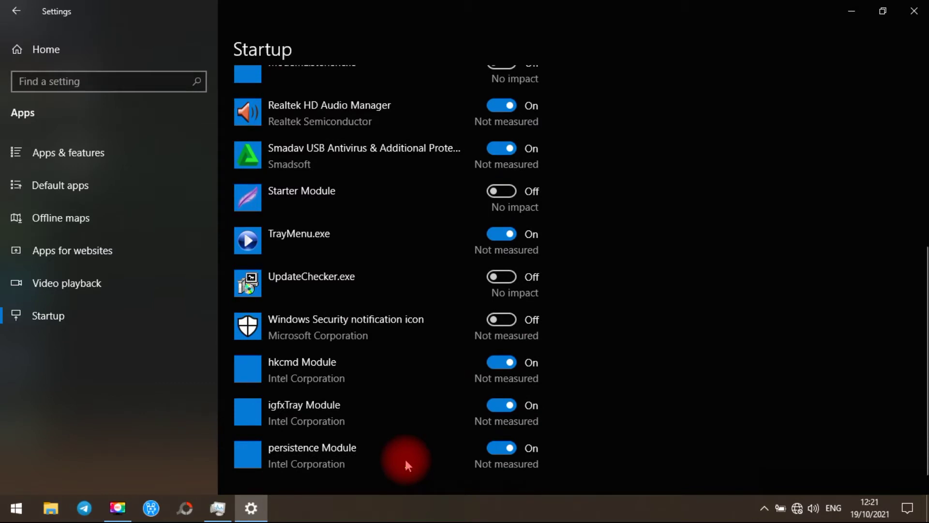
scroll(405, 456, "down", 1)
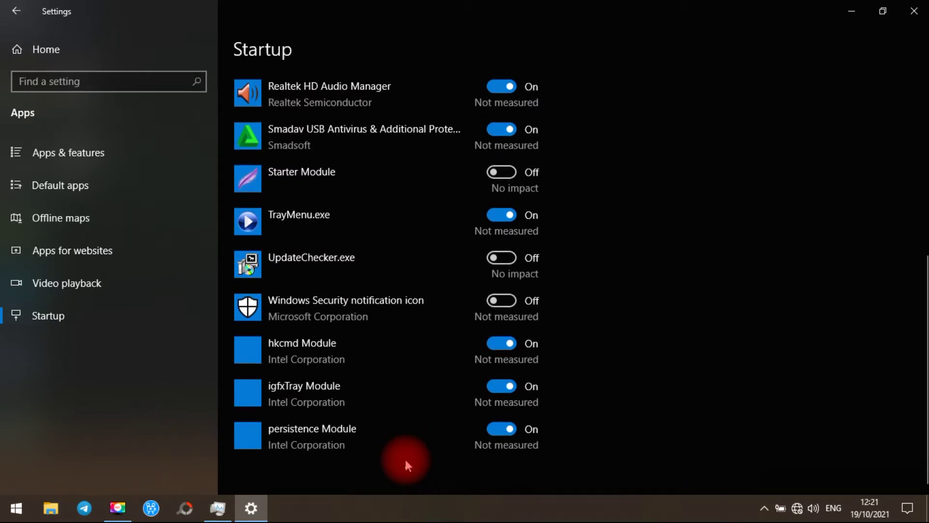
scroll(404, 457, "up", 10)
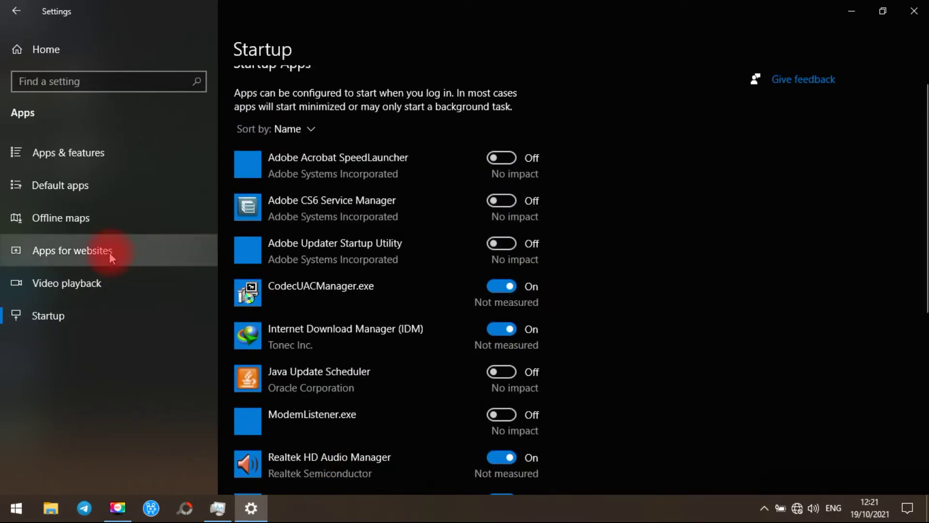
Look at the Apps for websites, Video playback and Default apps pages
left_click(110, 251)
left_click(56, 295)
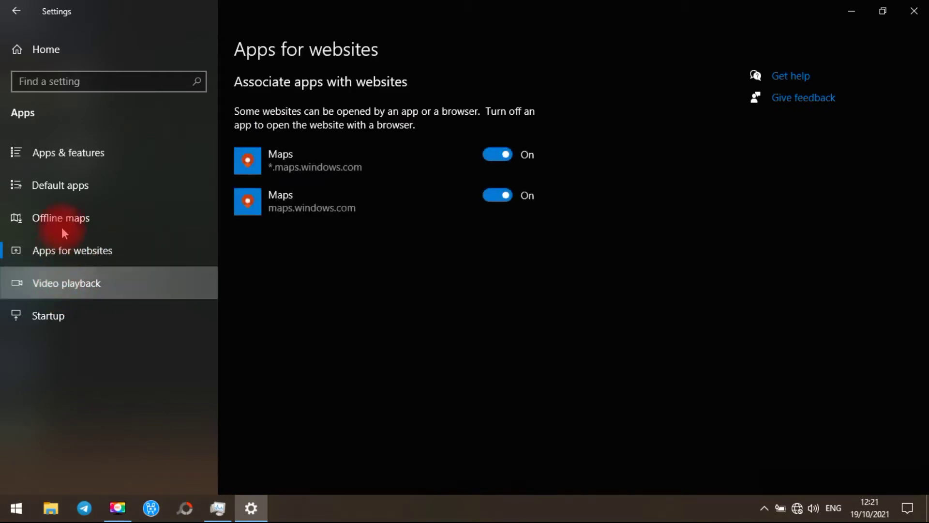
left_click(68, 188)
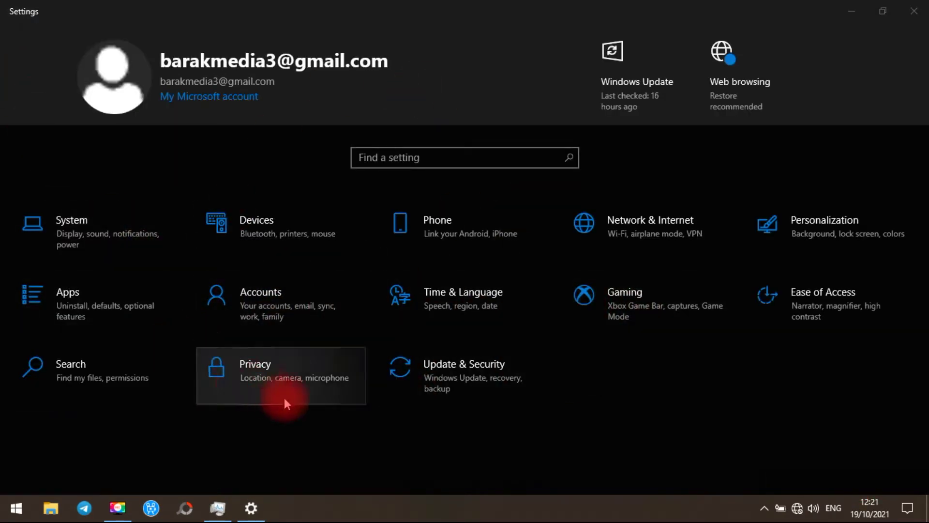
Turn off Xbox Game Bar in the Gaming settings and disable opening it with the controller button
left_click(619, 316)
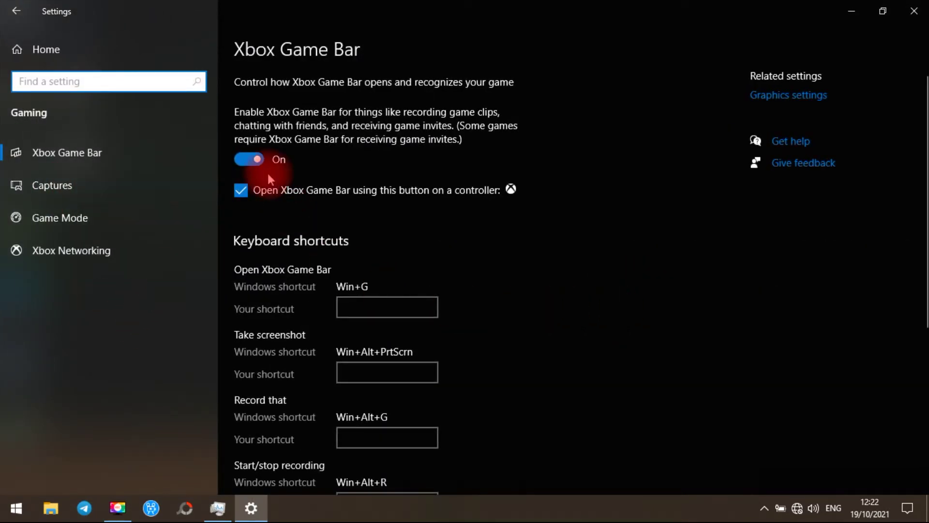
left_click(249, 160)
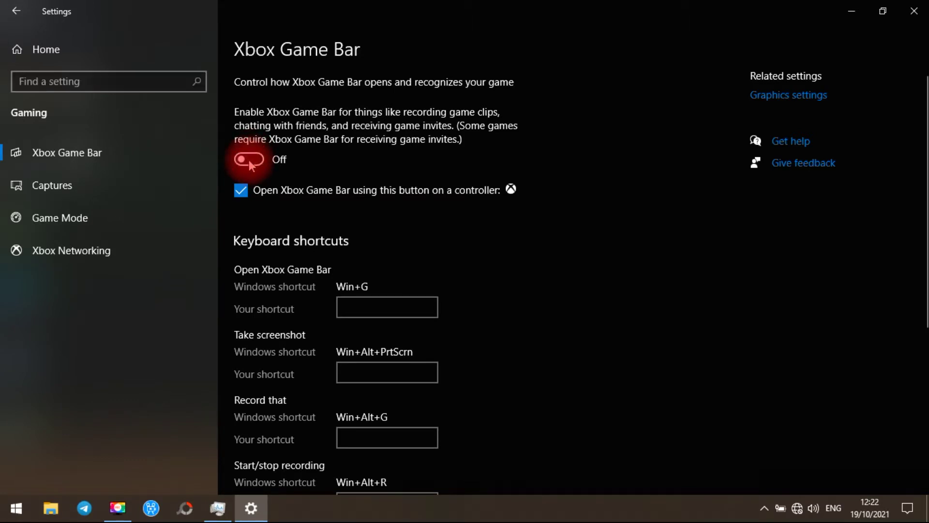
left_click(240, 190)
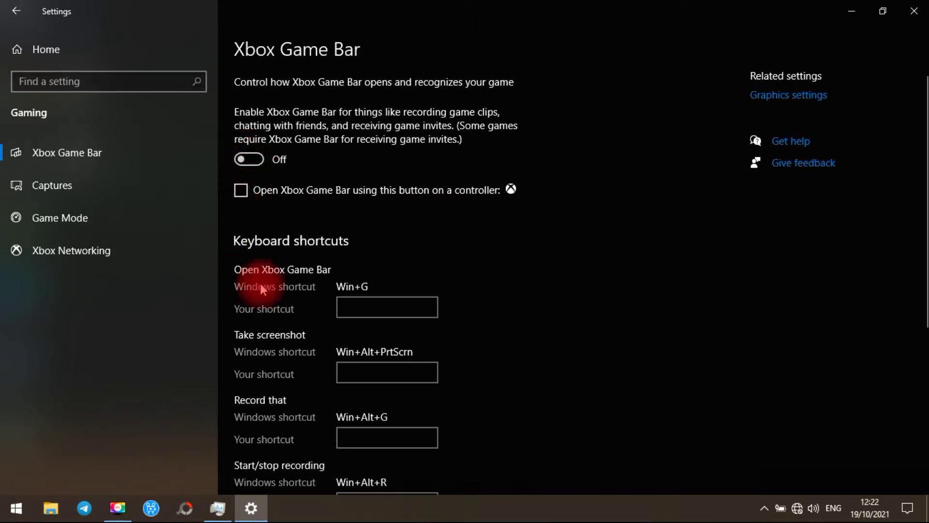
scroll(503, 313, "down", 1)
scroll(505, 314, "down", 4)
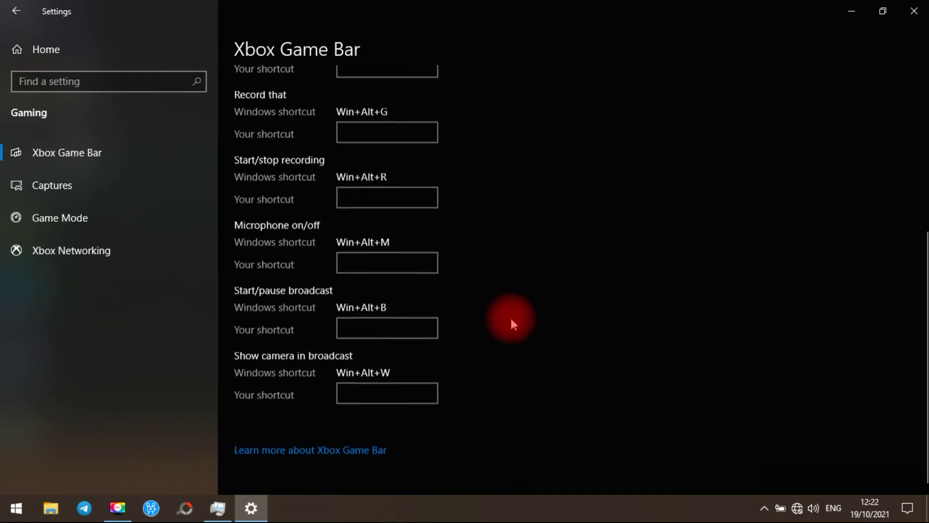
Look at the Captures and Xbox Networking pages of the Gaming settings and return to the Settings home page
scroll(512, 316, "up", 5)
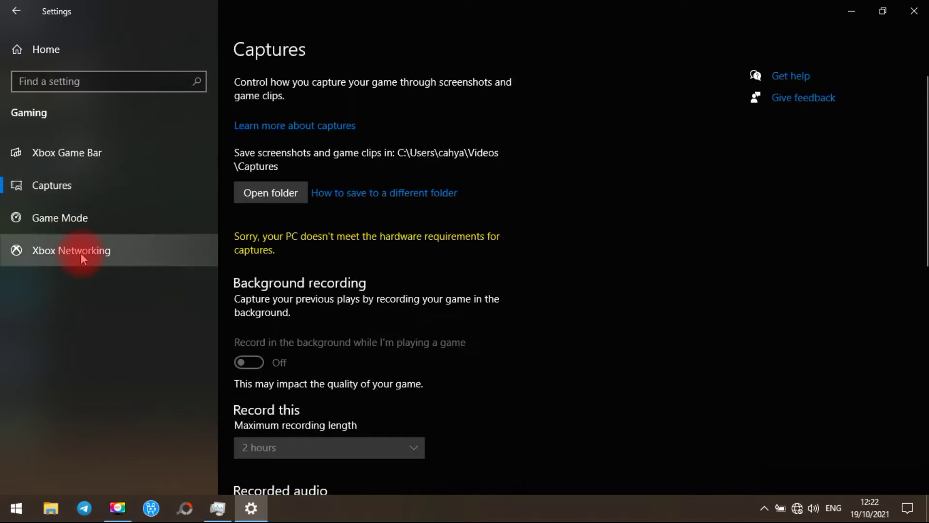
left_click(81, 252)
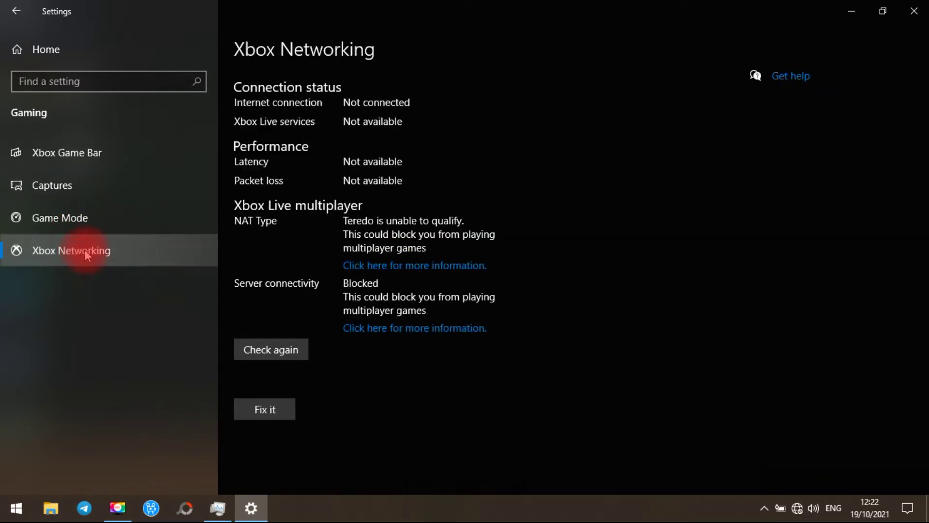
left_click(26, 11)
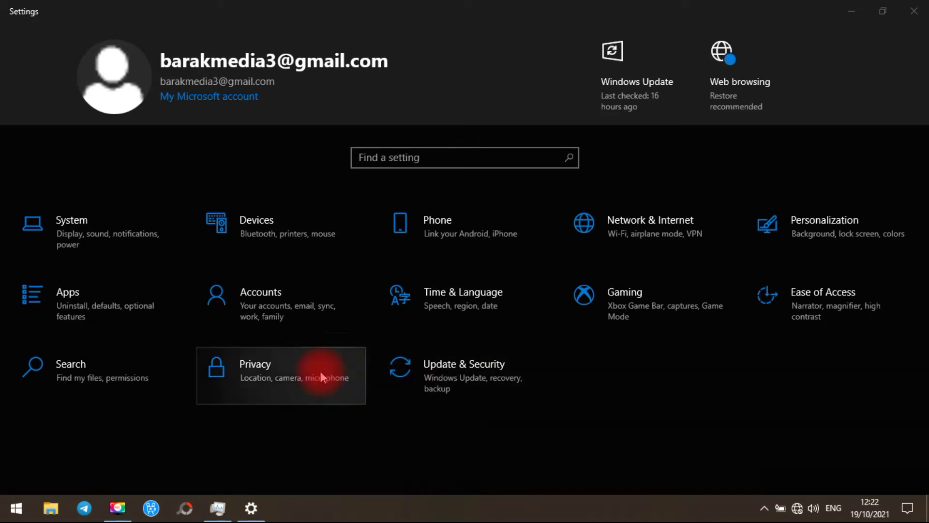
Open the Privacy settings and review the Inking & typing personalization and Activity history pages
left_click(251, 373)
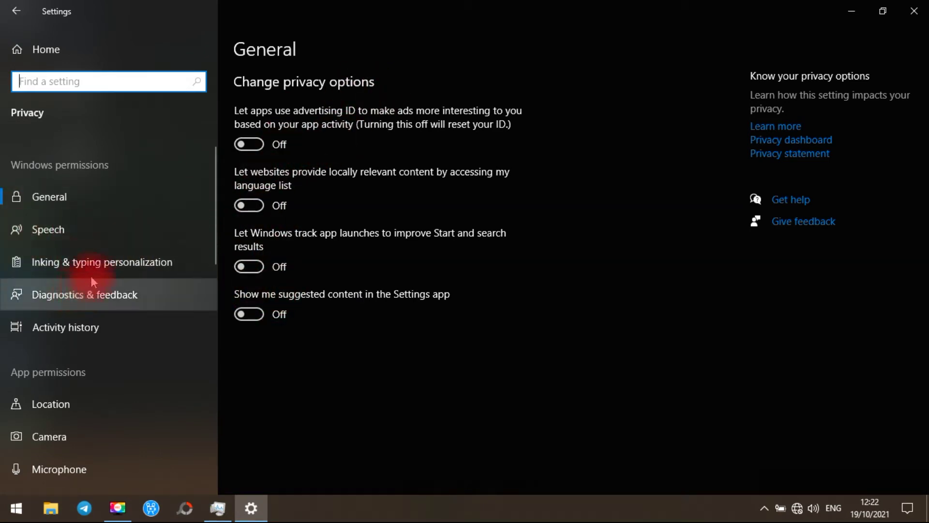
left_click(103, 252)
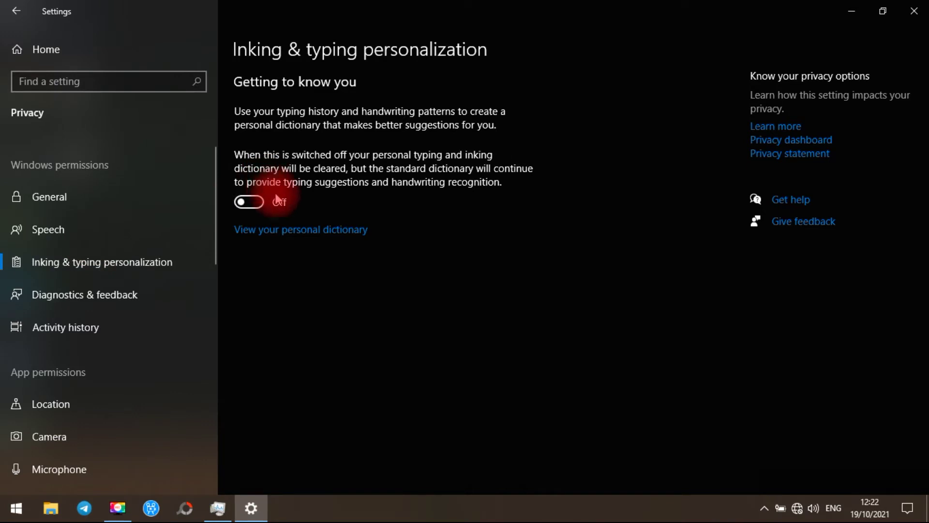
left_click(82, 333)
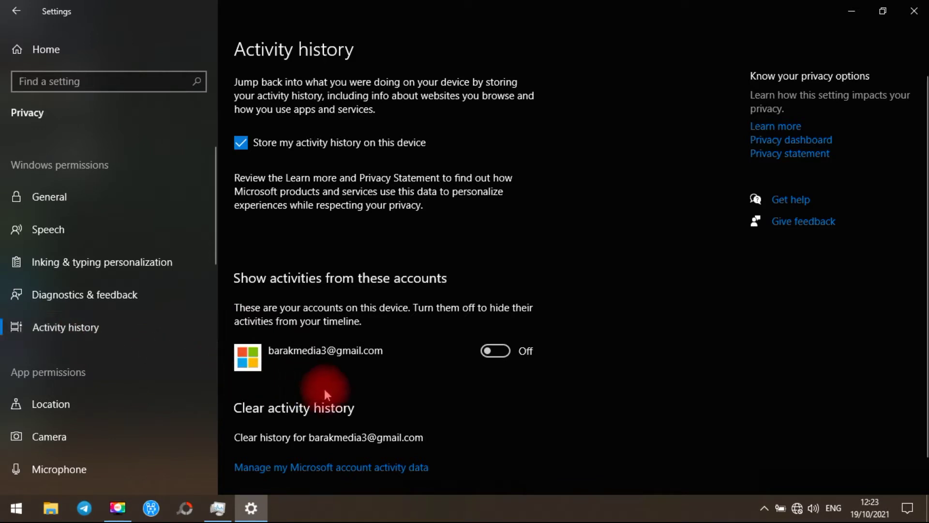
scroll(324, 389, "down", 2)
scroll(316, 382, "up", 2)
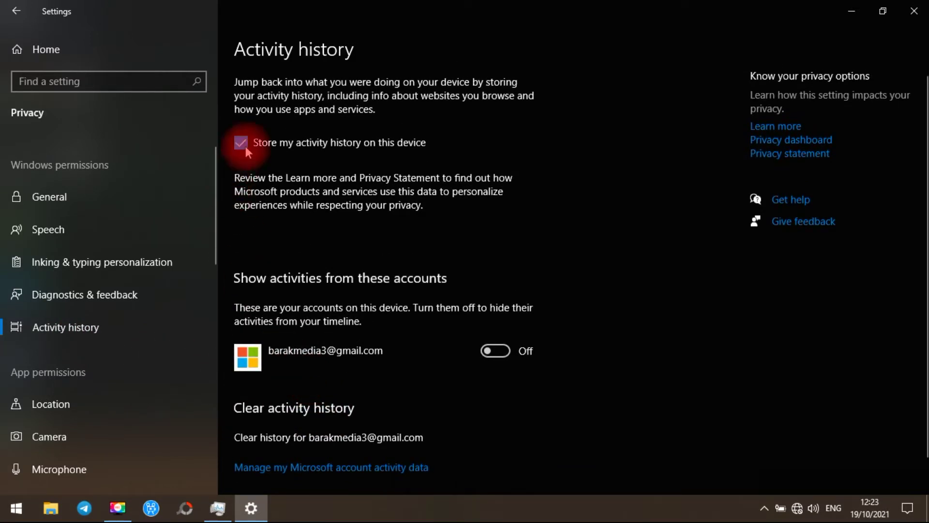
Review the Location permissions down to Geofencing, including desktop app access, and look at the Notifications permissions
left_click(59, 406)
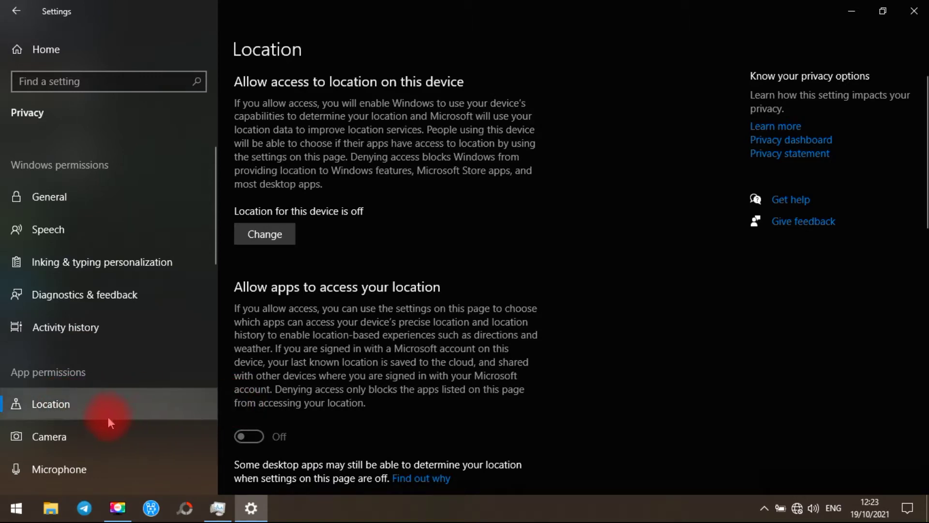
scroll(298, 390, "down", 4)
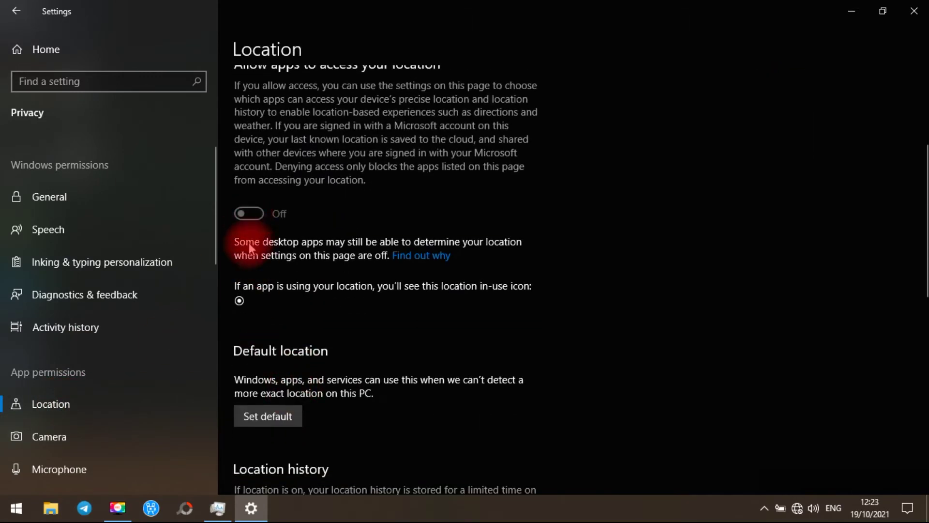
scroll(261, 225, "down", 7)
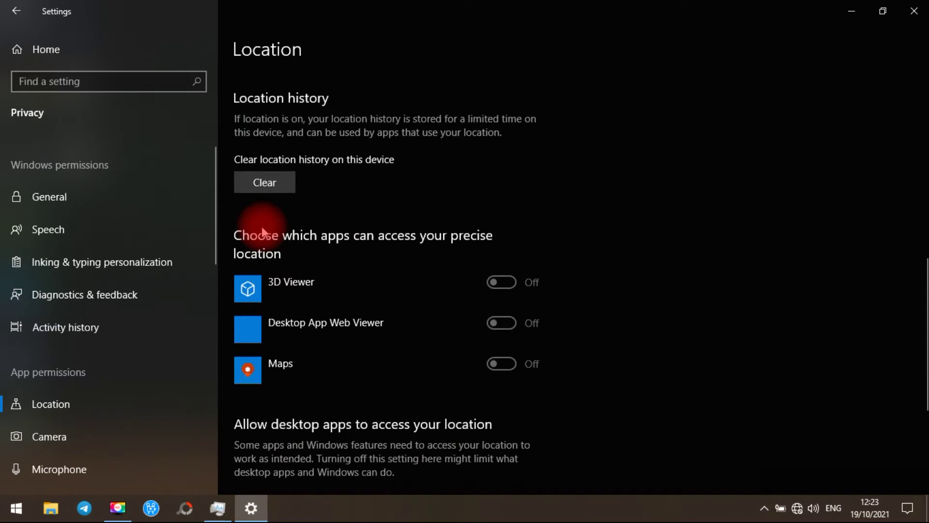
scroll(262, 235, "down", 4)
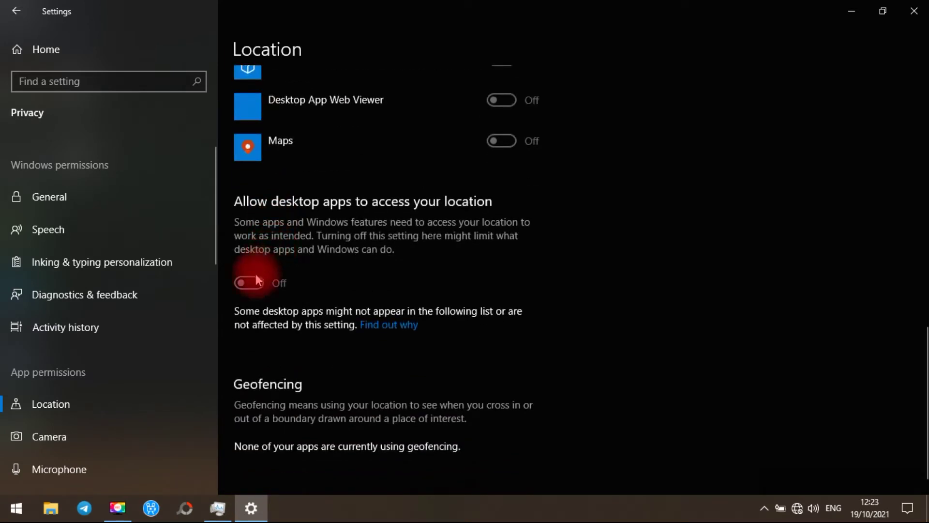
scroll(184, 408, "down", 5)
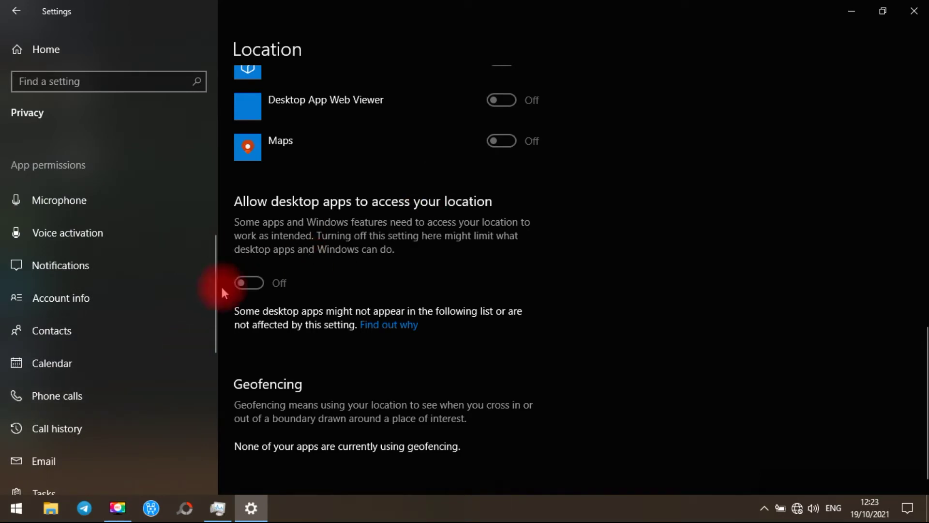
scroll(114, 254, "down", 1)
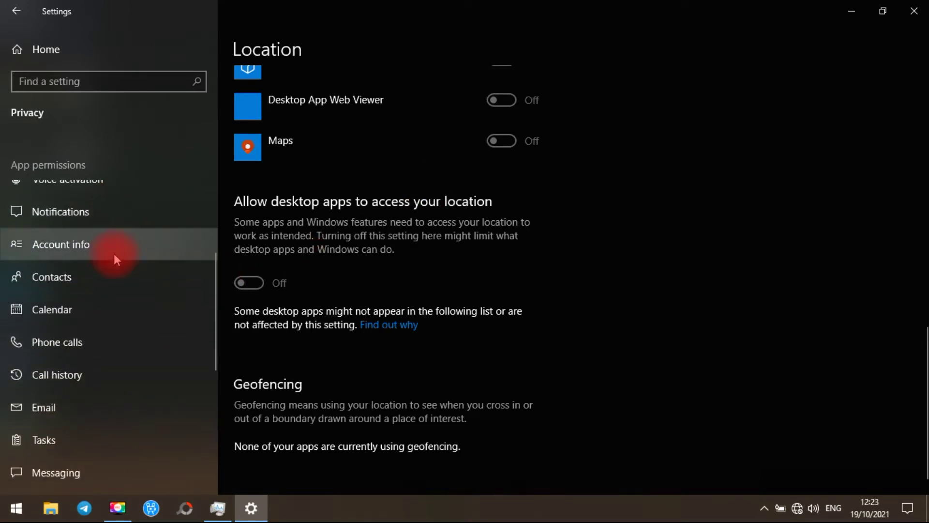
left_click(105, 217)
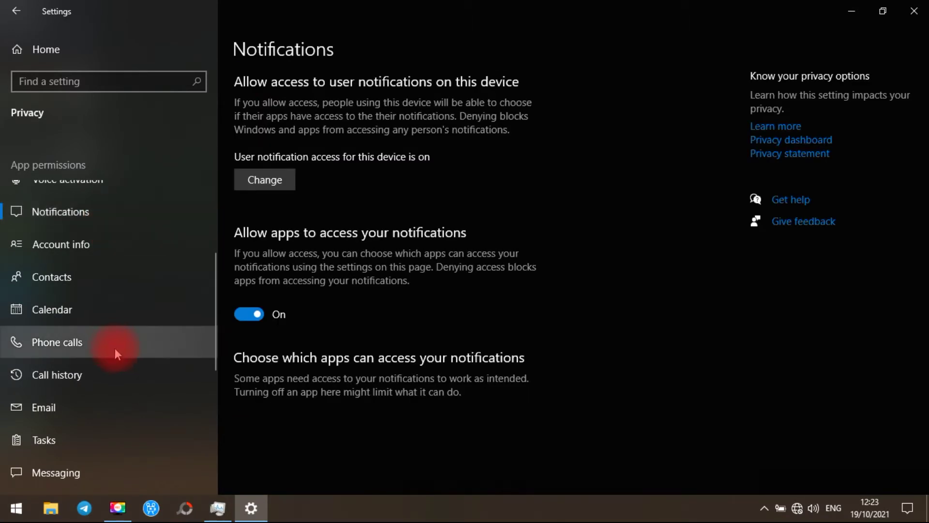
Turn off the permission that lets apps control device radios in the Privacy settings
scroll(118, 369, "down", 5)
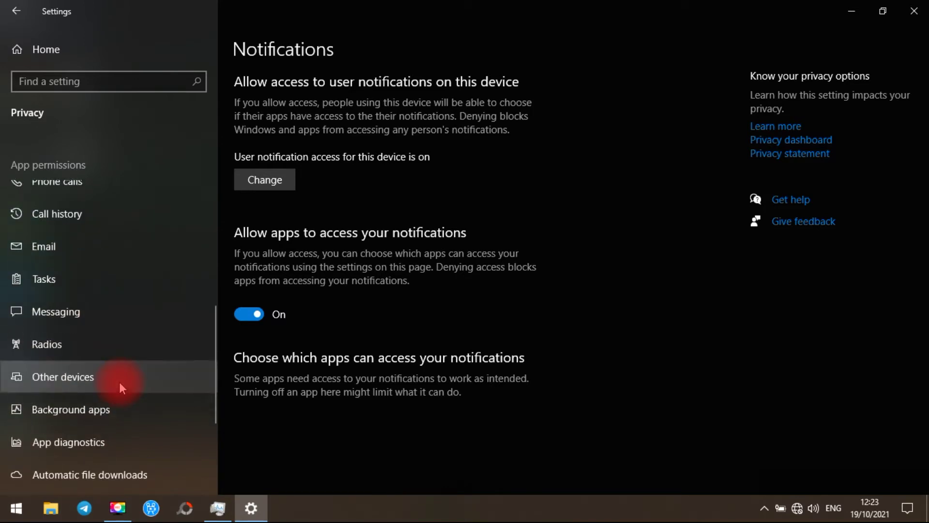
left_click(117, 341)
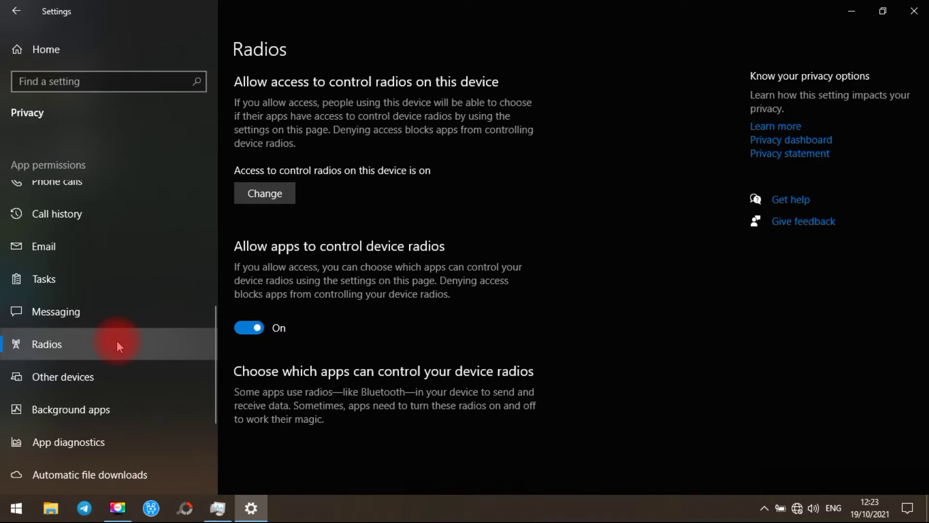
left_click(246, 328)
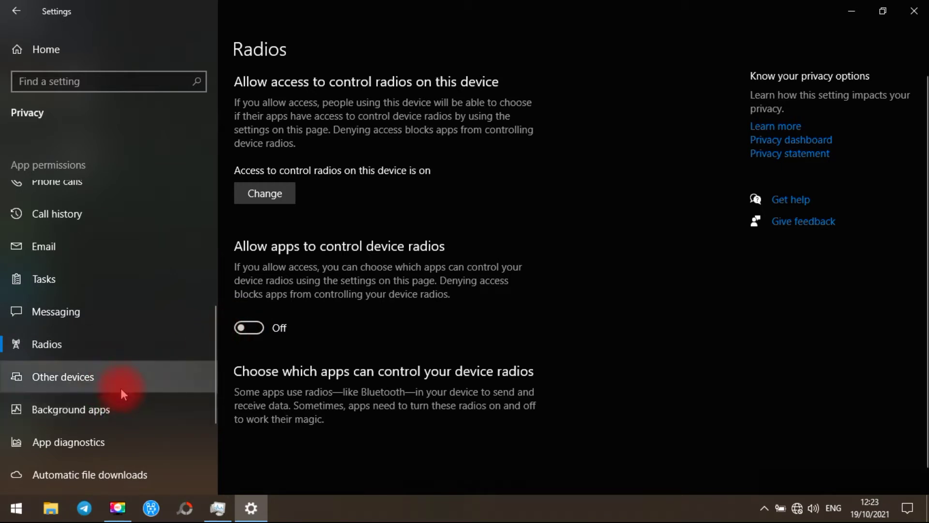
Stop 3D Viewer, Calculator, Feedback Hub, Get Help and Maps from running in the background in the Privacy settings
left_click(129, 422)
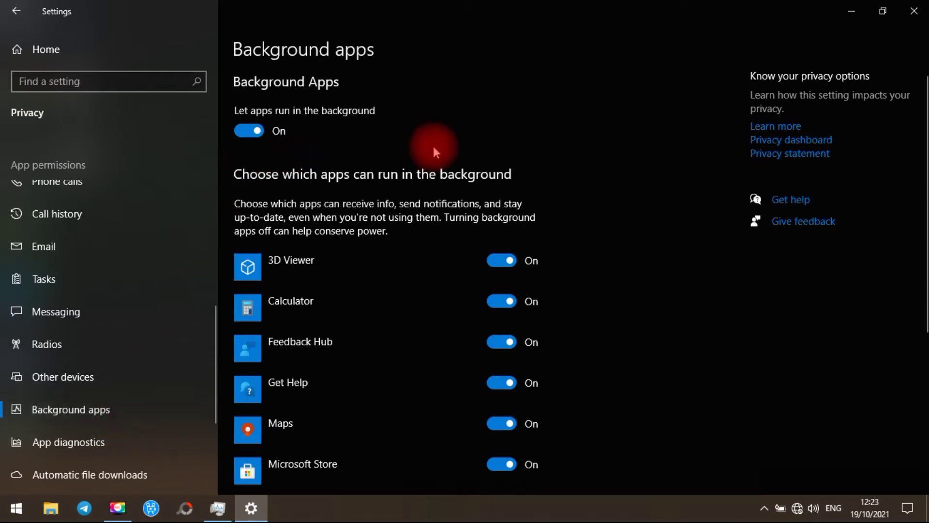
scroll(286, 301, "down", 4)
scroll(286, 301, "up", 4)
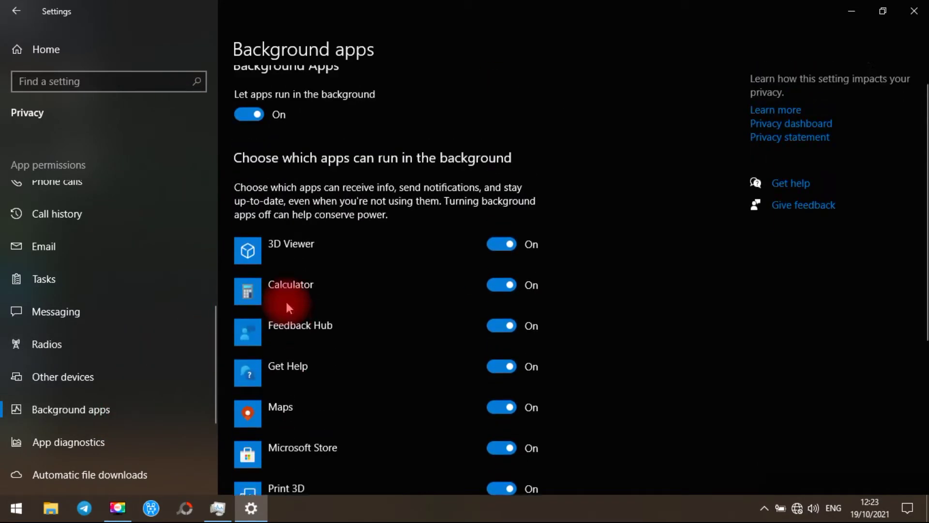
left_click(506, 264)
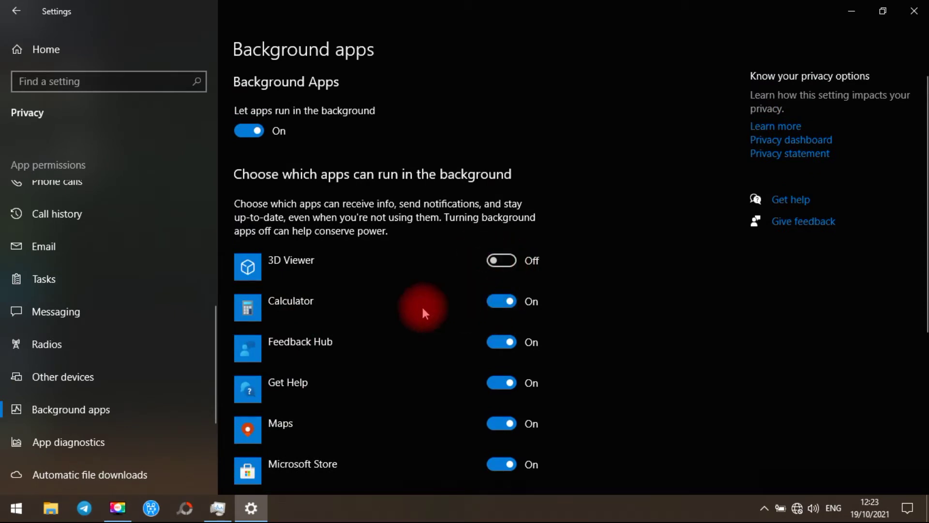
left_click(501, 306)
left_click(504, 342)
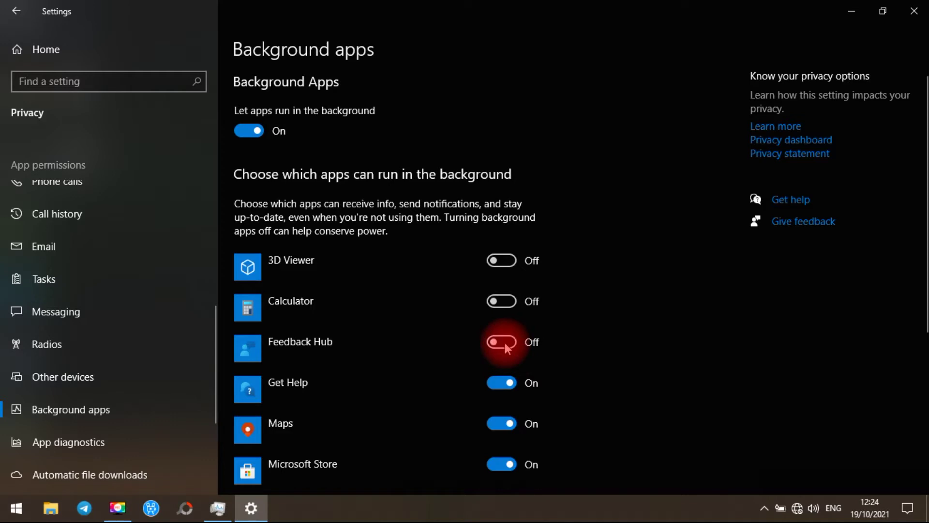
left_click(506, 384)
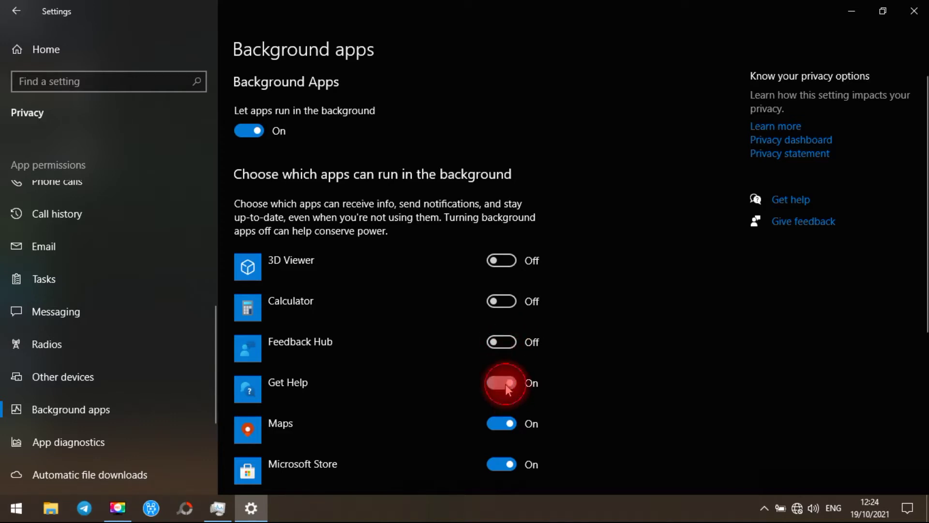
left_click(512, 425)
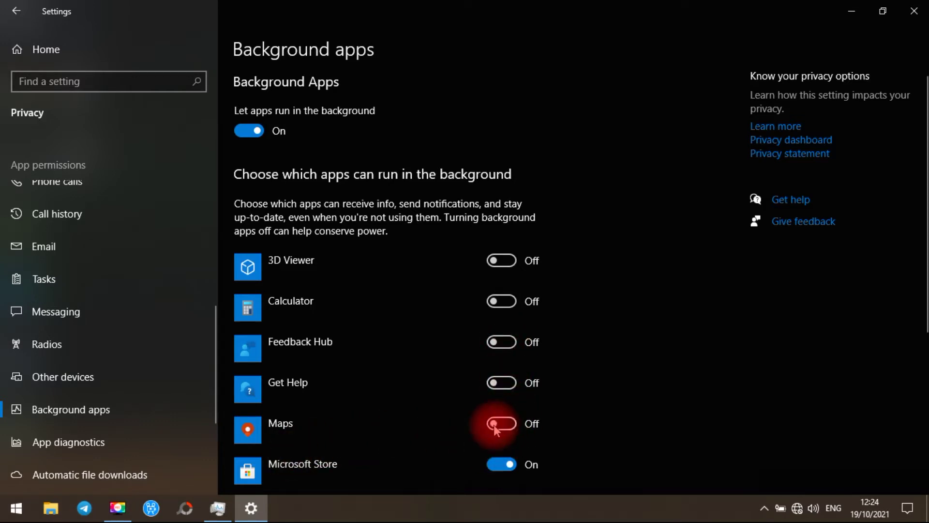
Turn off background running for Microsoft Store, Print 3D, Sticky Notes and Your Phone
scroll(494, 425, "down", 3)
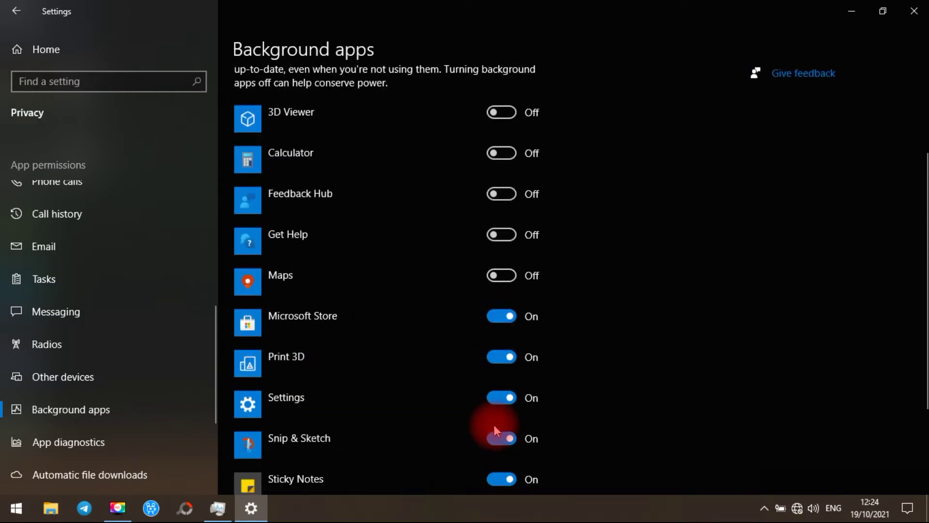
left_click(511, 315)
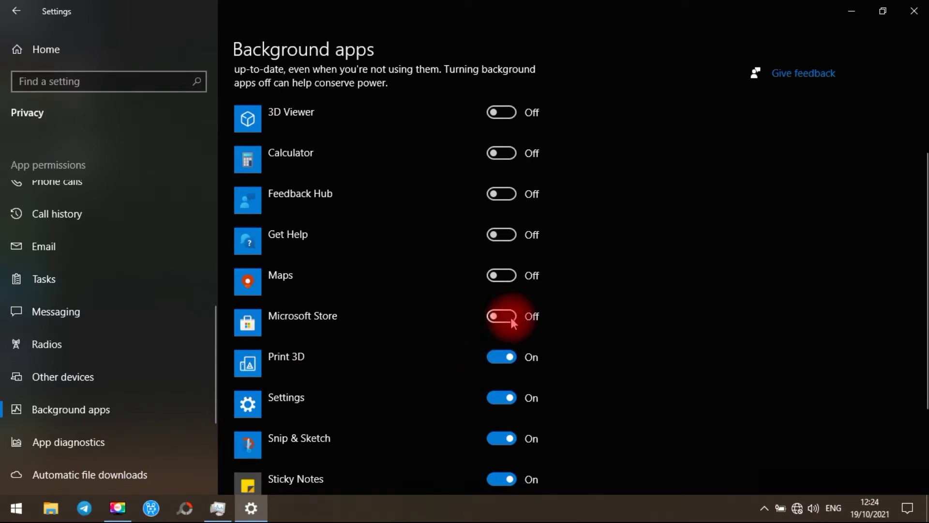
left_click(510, 361)
scroll(318, 346, "down", 3)
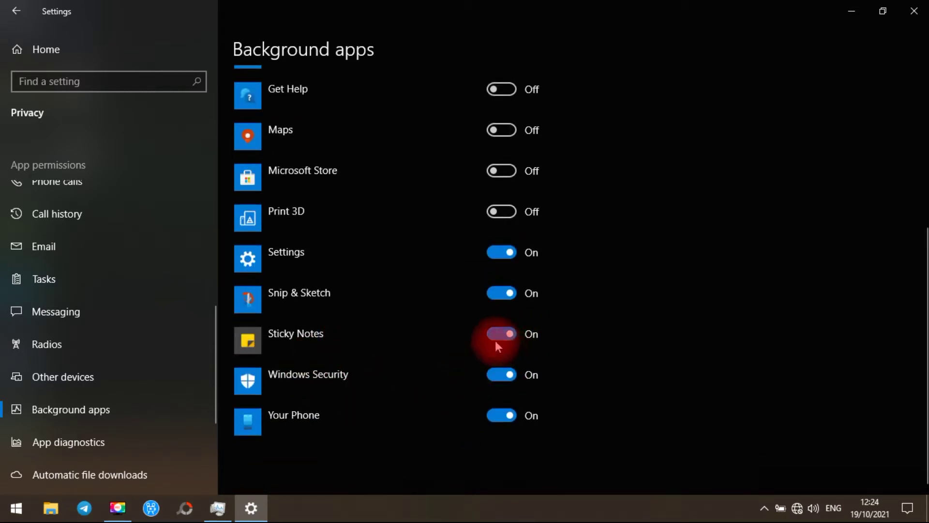
left_click(510, 334)
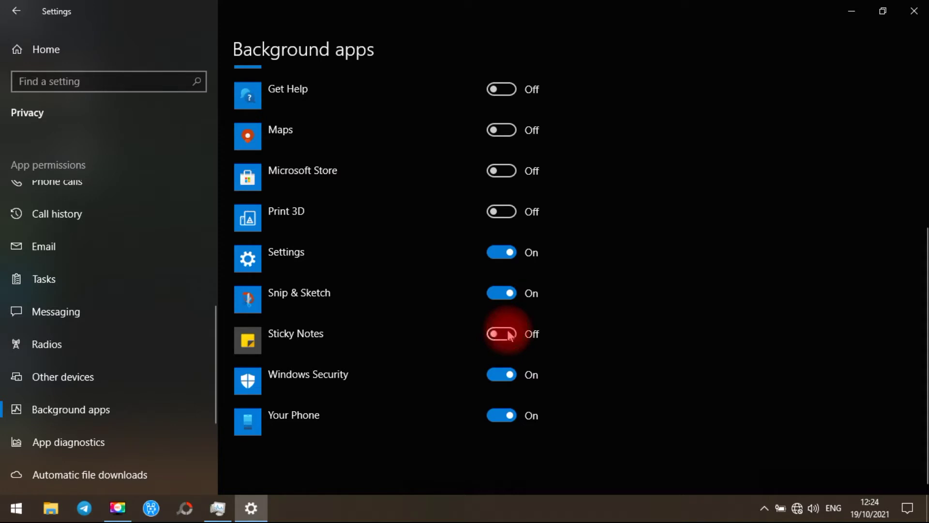
left_click(503, 416)
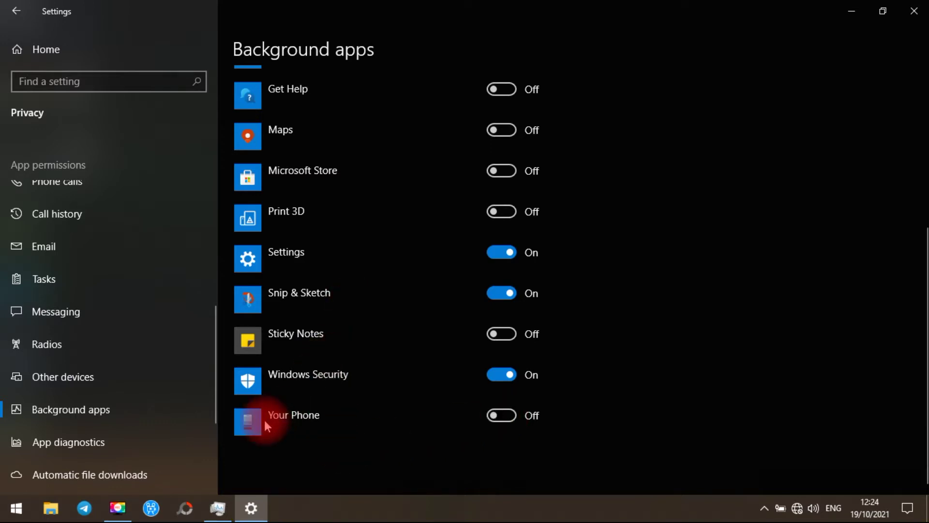
Look at the App diagnostics and Automatic file downloads pages of the Privacy settings
left_click(90, 442)
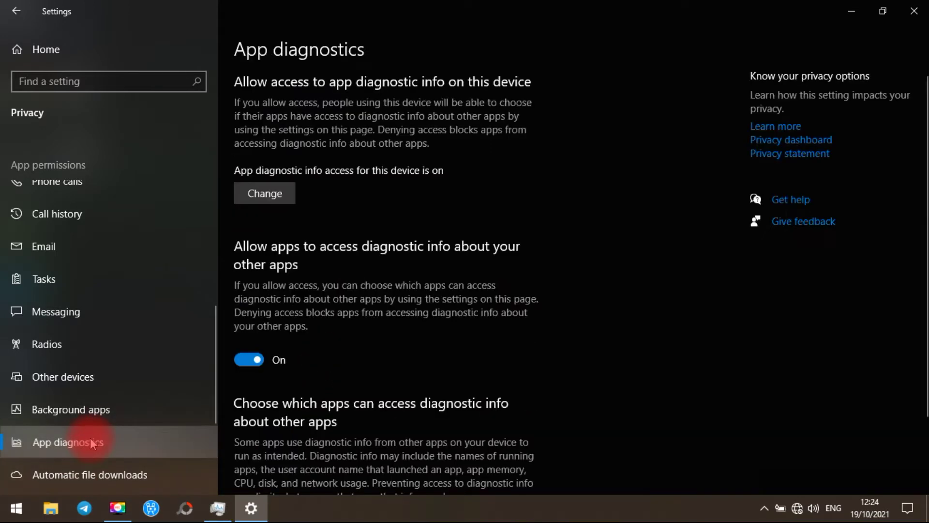
scroll(93, 435, "down", 3)
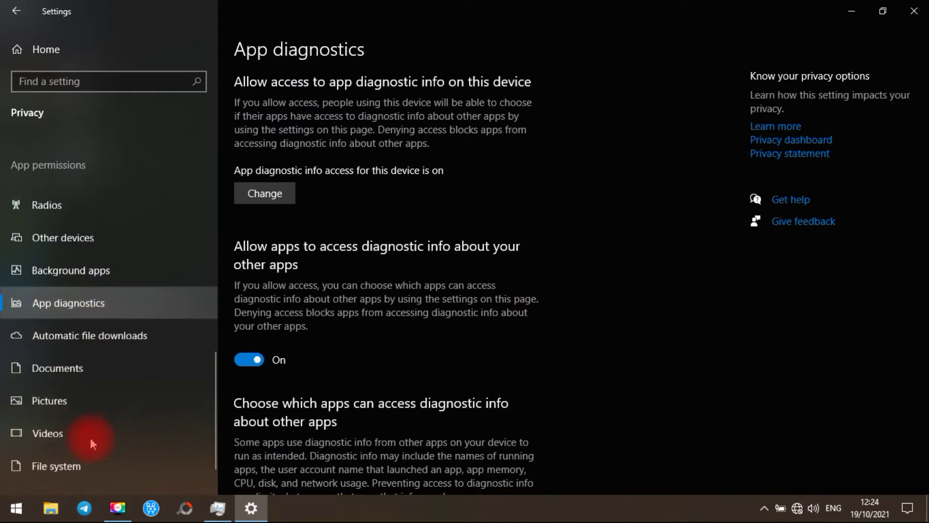
left_click(90, 315)
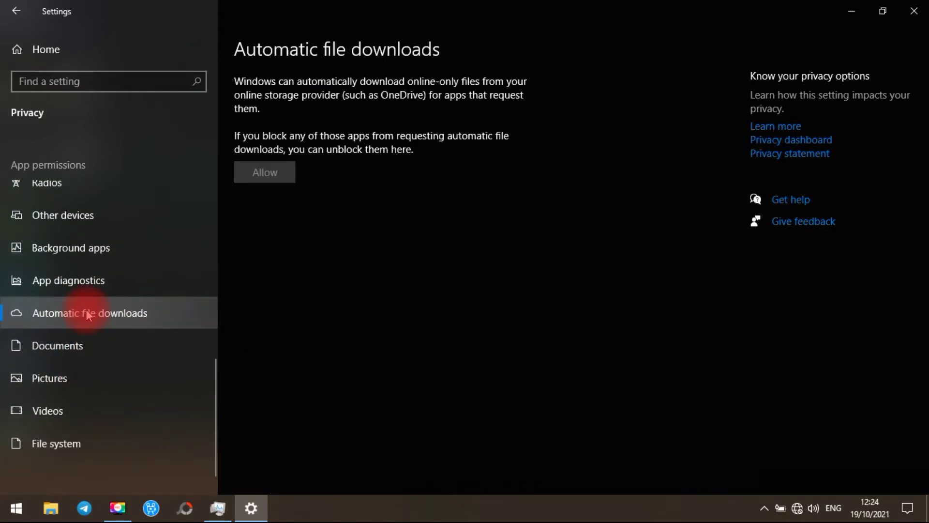
left_click(84, 288)
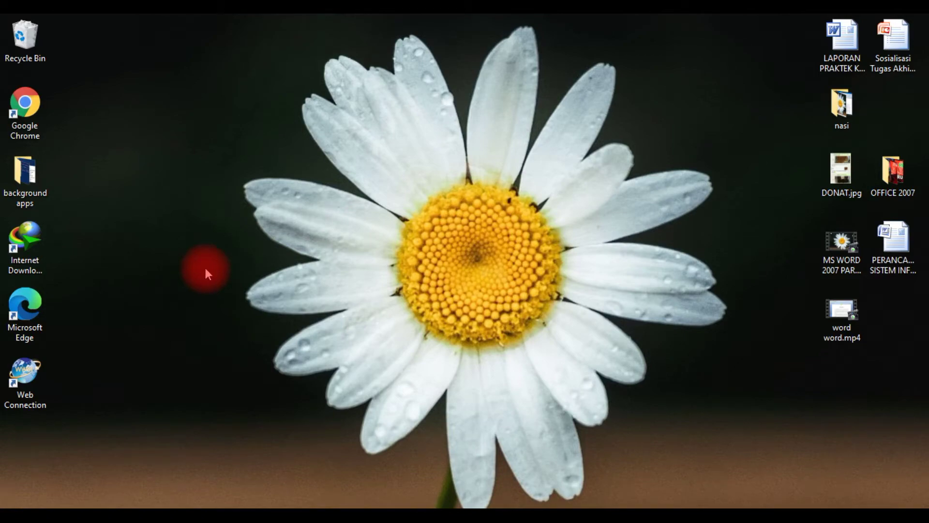
Switch to Task Manager and maximize its window to show the running processes
key("ctrl+alt+Delete")
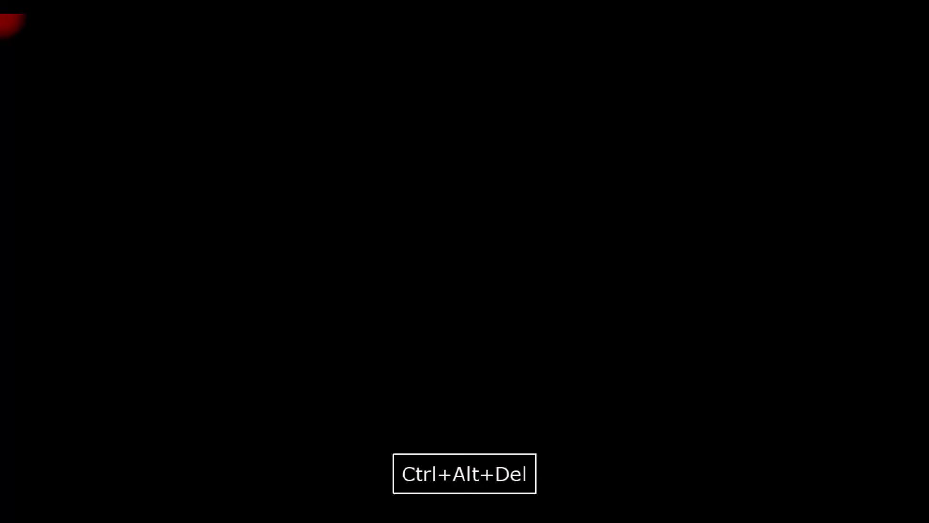
key("Escape")
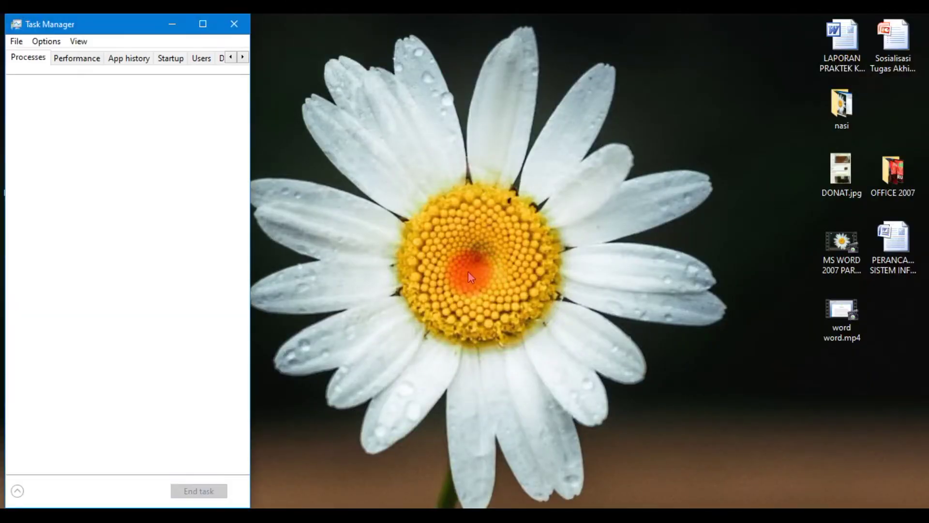
left_click(203, 25)
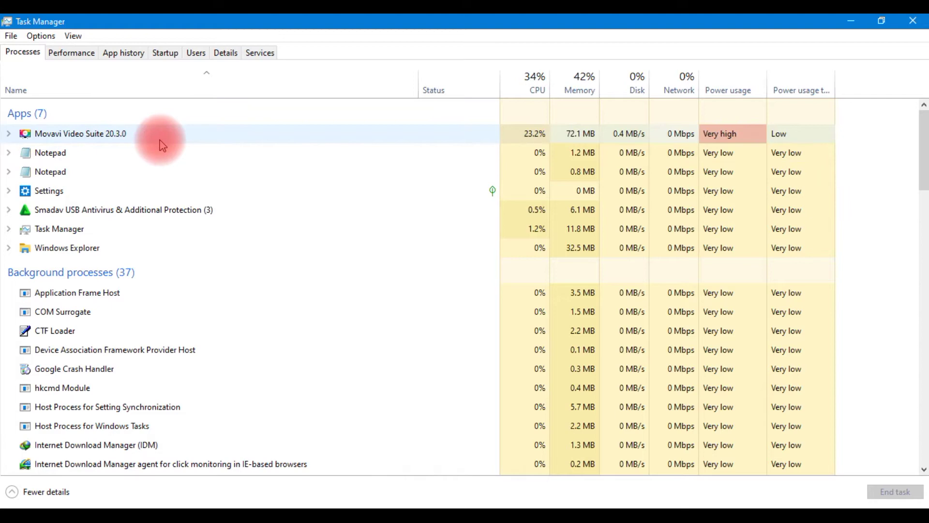
Examine the running processes and the CPU performance graph in Task Manager
scroll(145, 174, "down", 2)
scroll(139, 215, "up", 2)
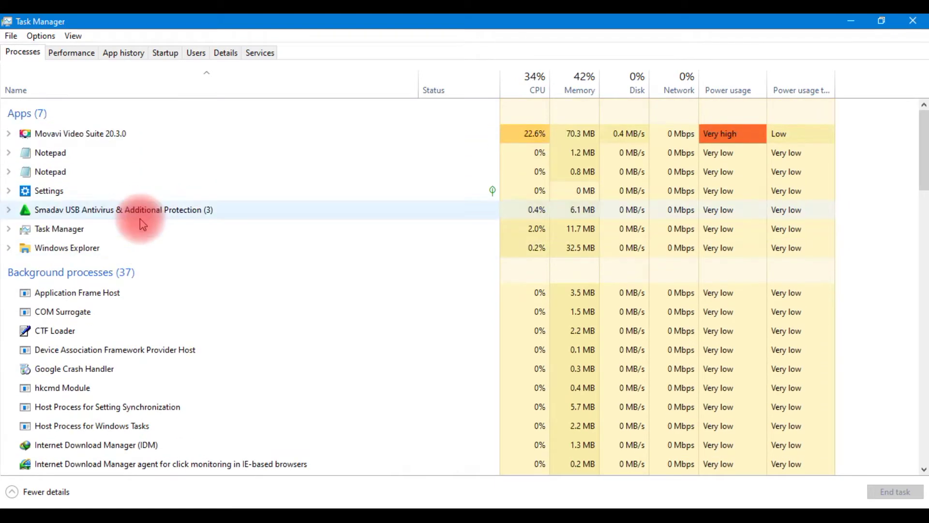
left_click(72, 54)
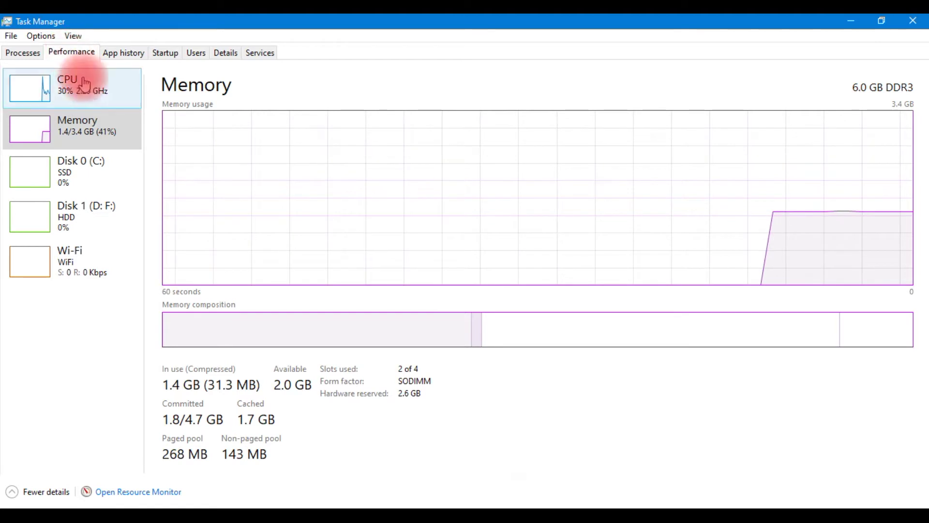
left_click(33, 91)
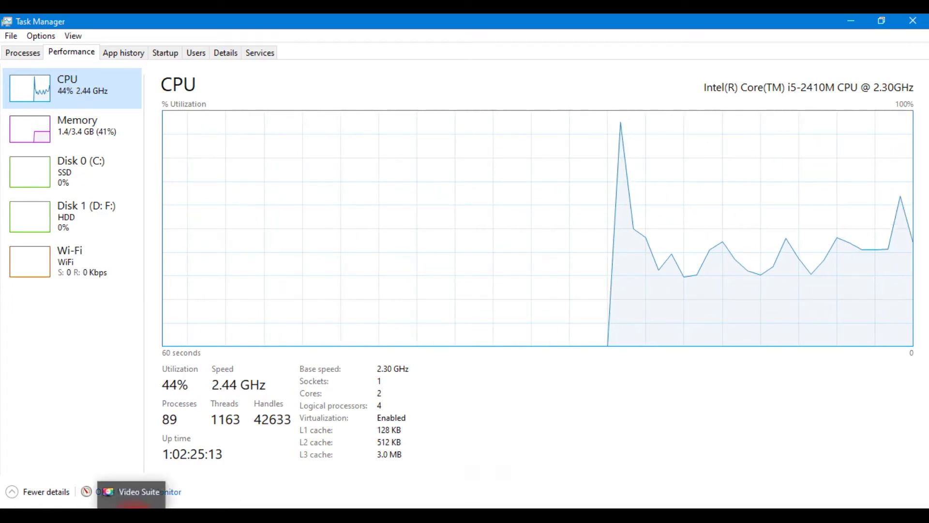
mouse_move(224, 505)
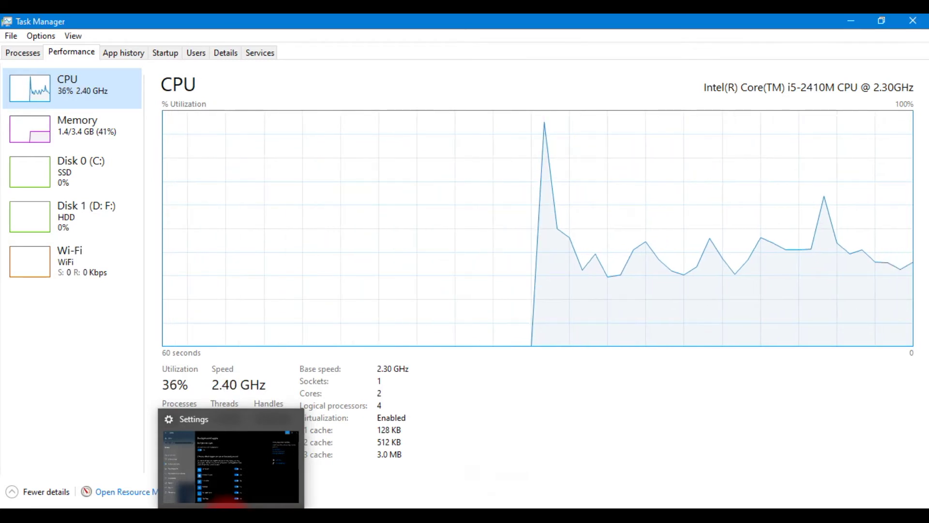
left_click(102, 95)
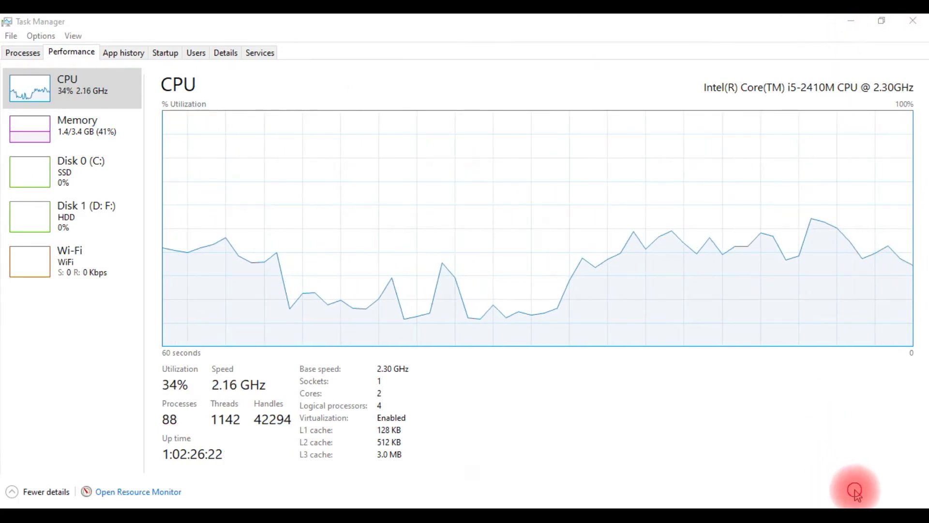
Show the desktop and check the hidden system tray icons for apps running in the background
key("super+d")
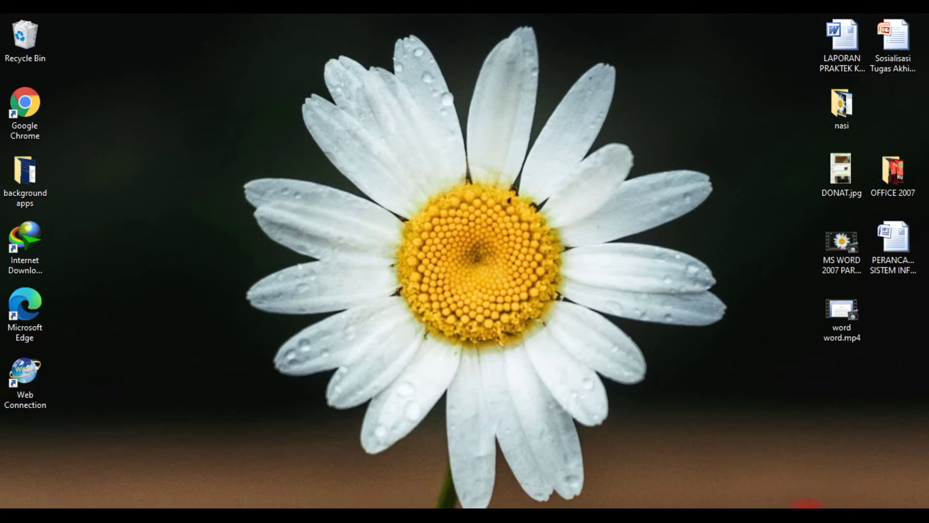
left_click(790, 506)
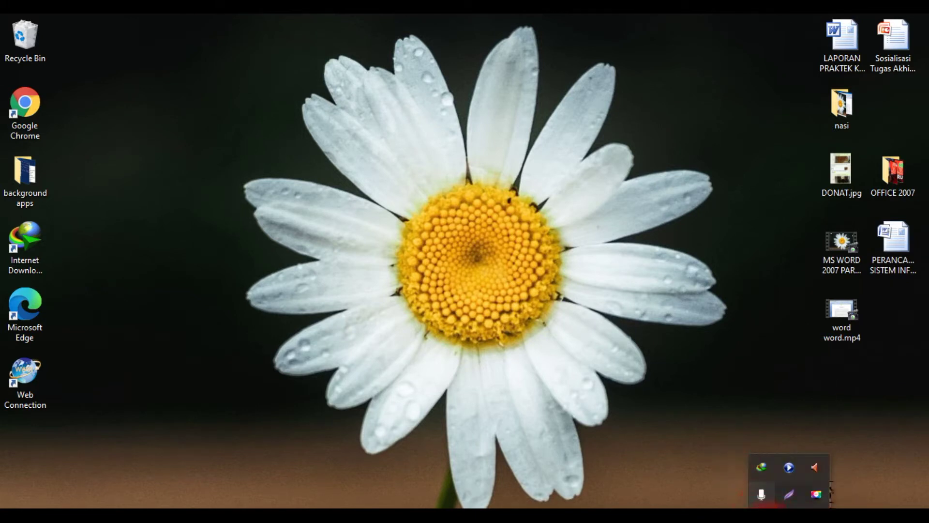
left_click(732, 403)
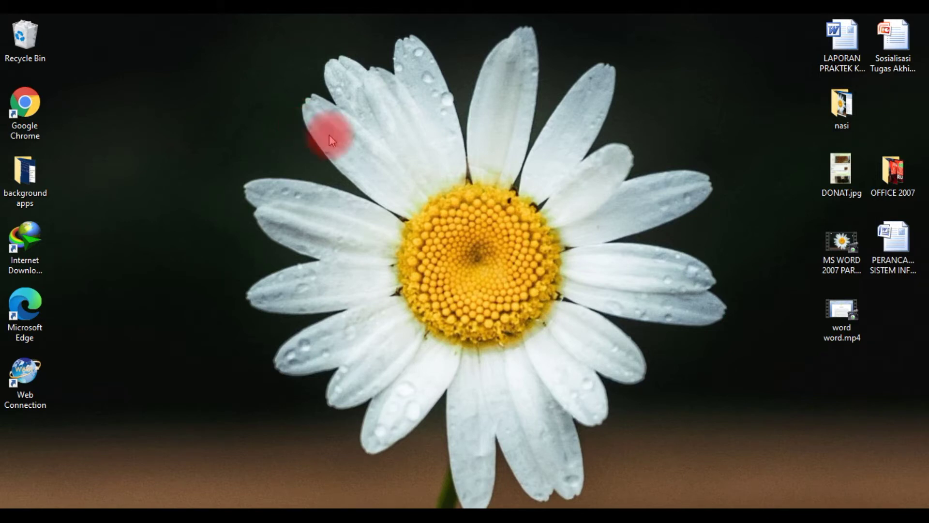
Bring up the Notepad notes with the download links, maximize them and select the Revo Uninstaller free download URL
left_click(19, 104)
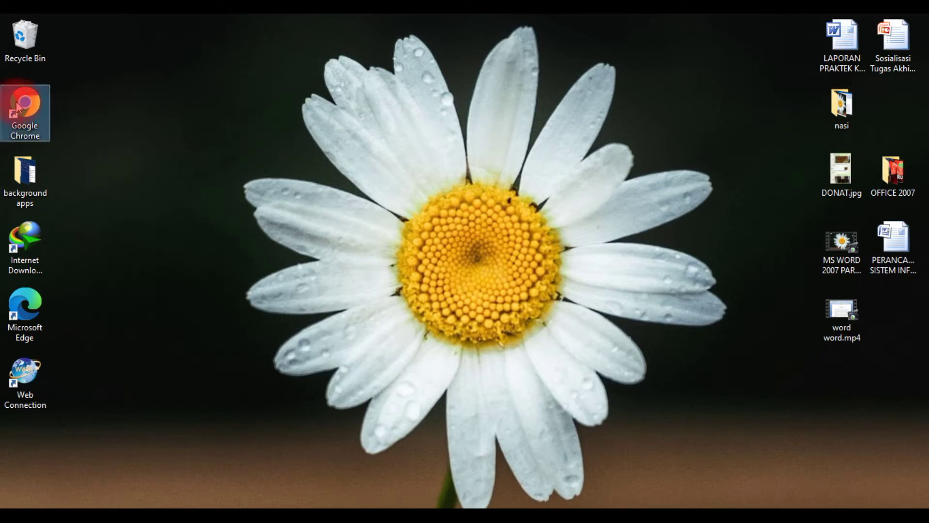
left_click(271, 513)
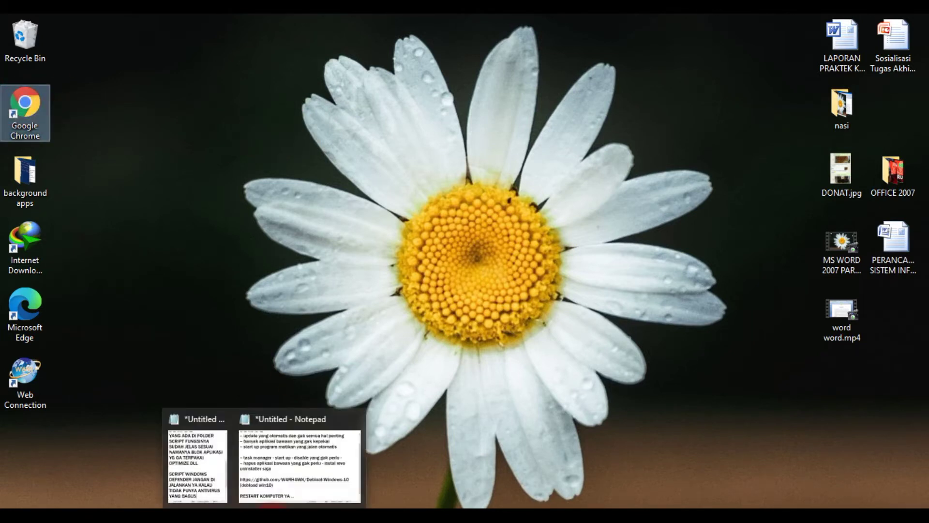
left_click(294, 481)
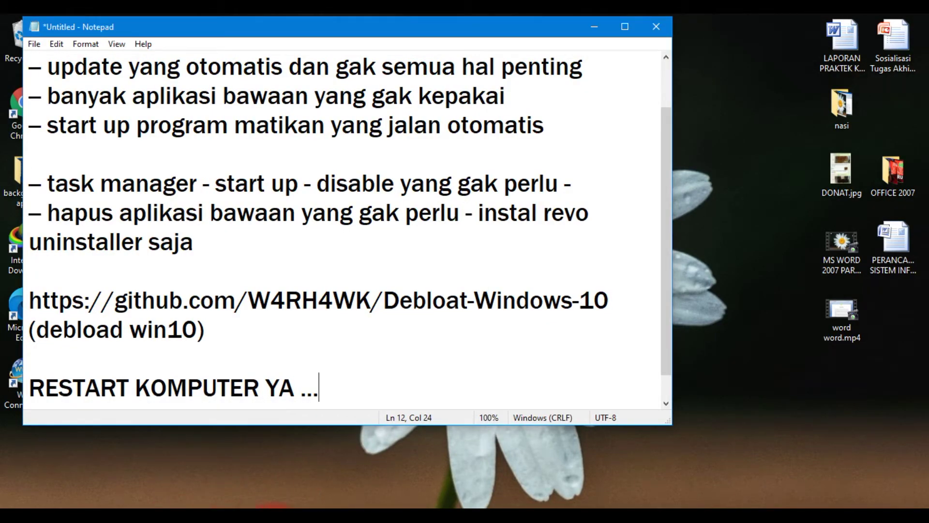
left_click(266, 514)
left_click(202, 493)
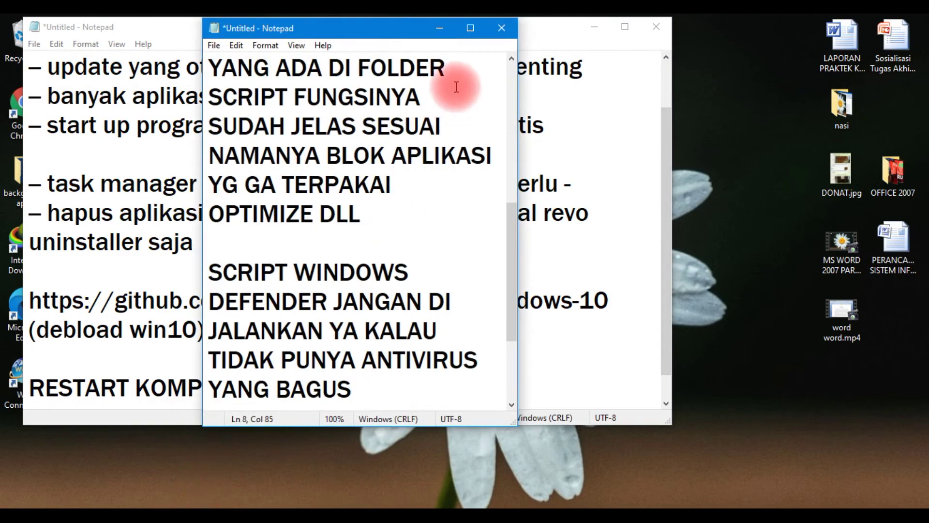
left_click(473, 25)
scroll(373, 182, "up", 1)
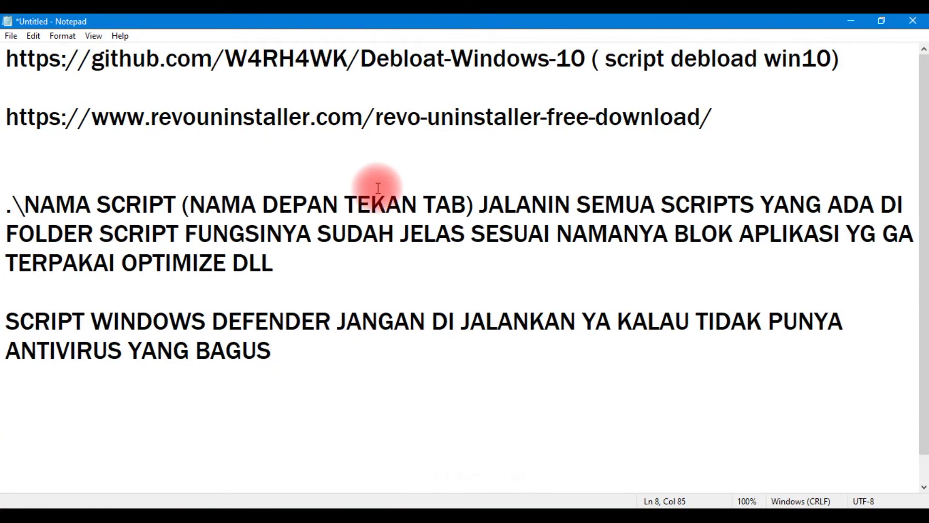
left_click(730, 121)
left_click_drag(730, 121, 6, 108)
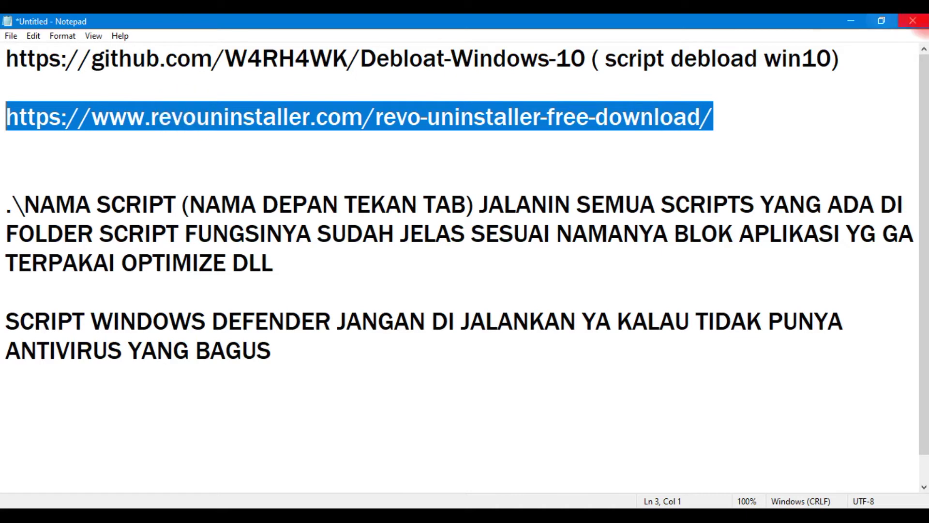
Minimize both Notepad windows and start Google Chrome with the Person 1 profile
left_click(855, 21)
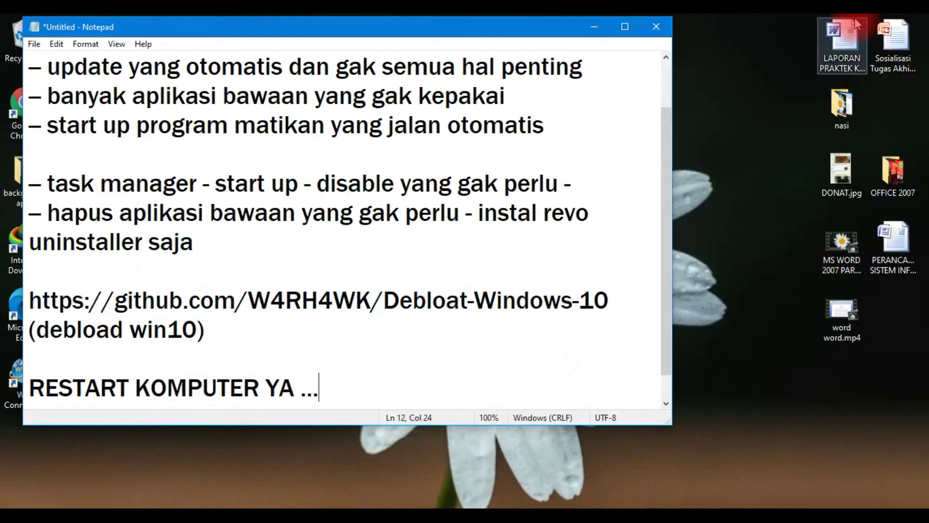
left_click(595, 26)
left_click(12, 113)
double_click(12, 114)
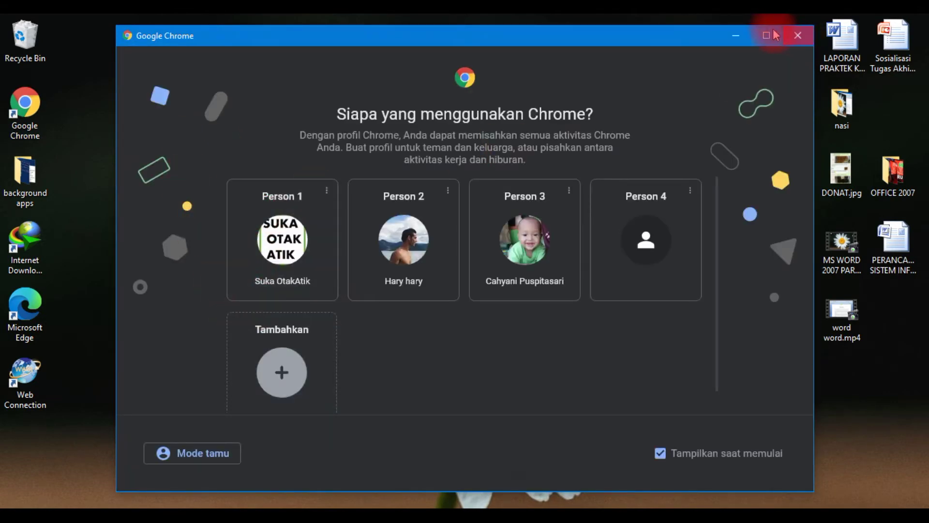
left_click(309, 241)
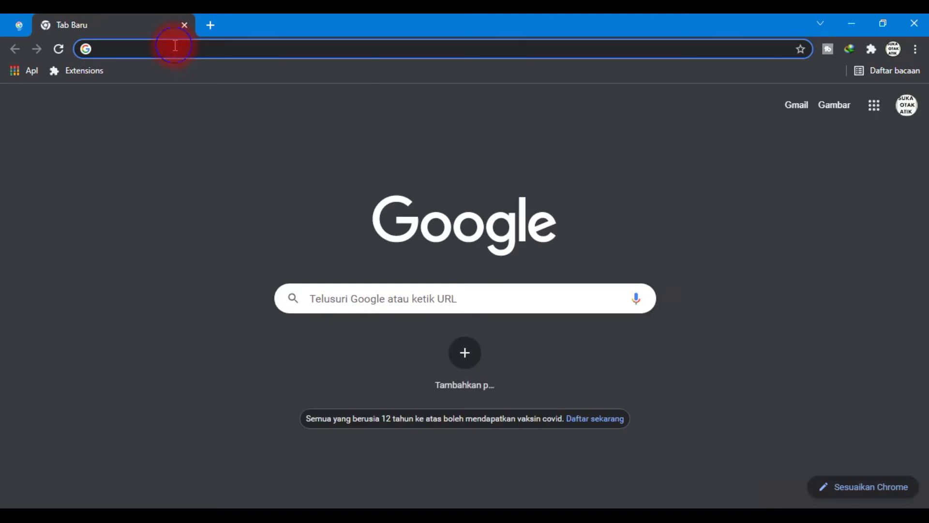
Copy the selected Revo Uninstaller URL from the Notepad notes and open it in Chrome
right_click(174, 46)
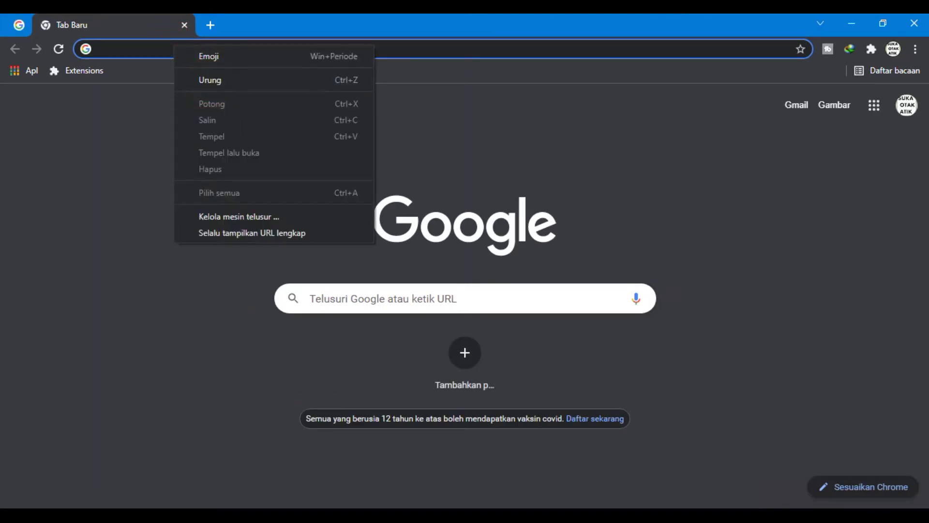
left_click(252, 503)
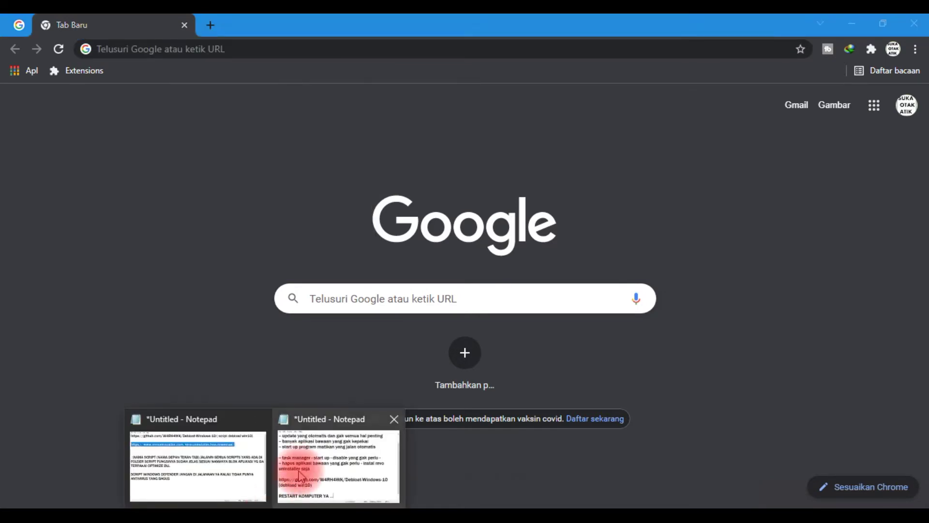
left_click(204, 452)
right_click(292, 122)
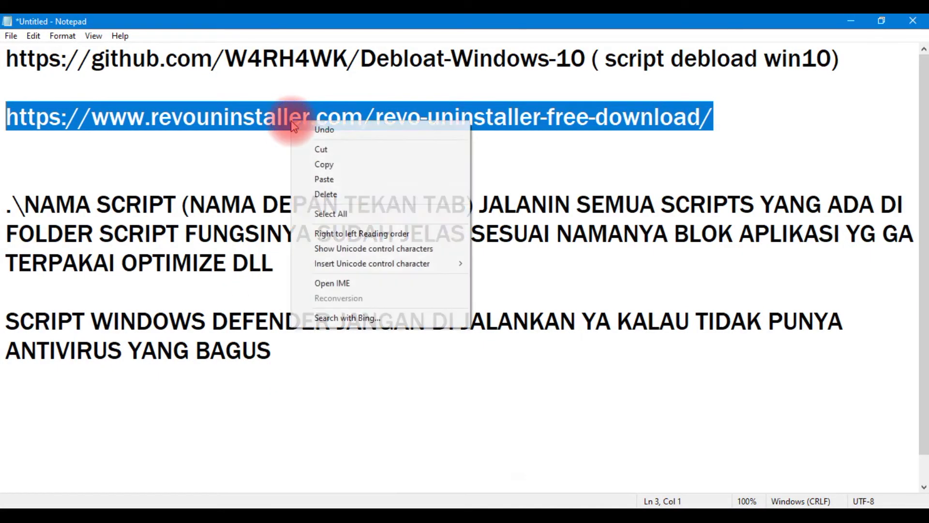
left_click(333, 167)
left_click(298, 505)
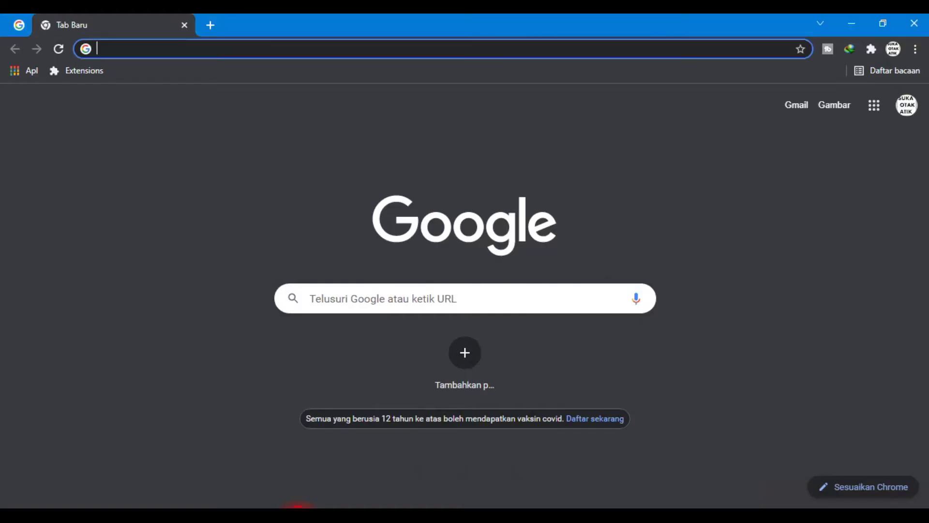
right_click(143, 52)
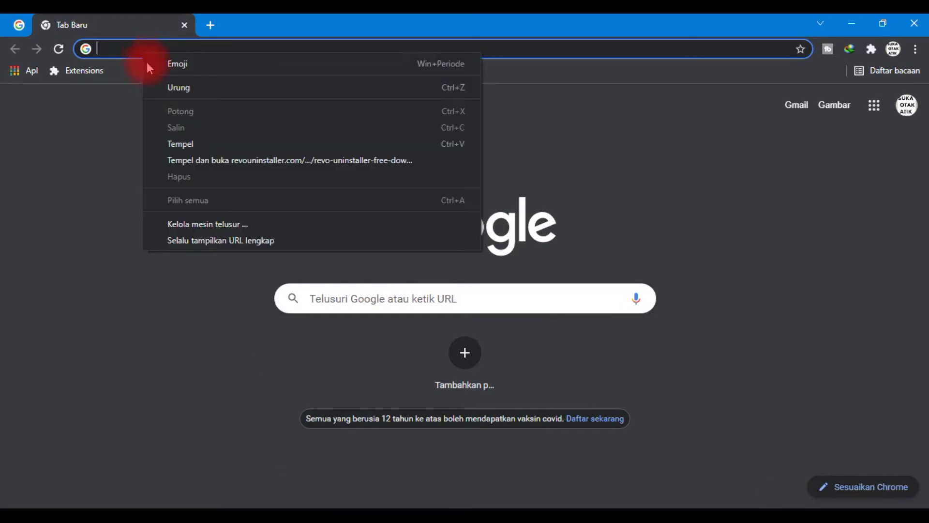
left_click(180, 141)
left_click(220, 78)
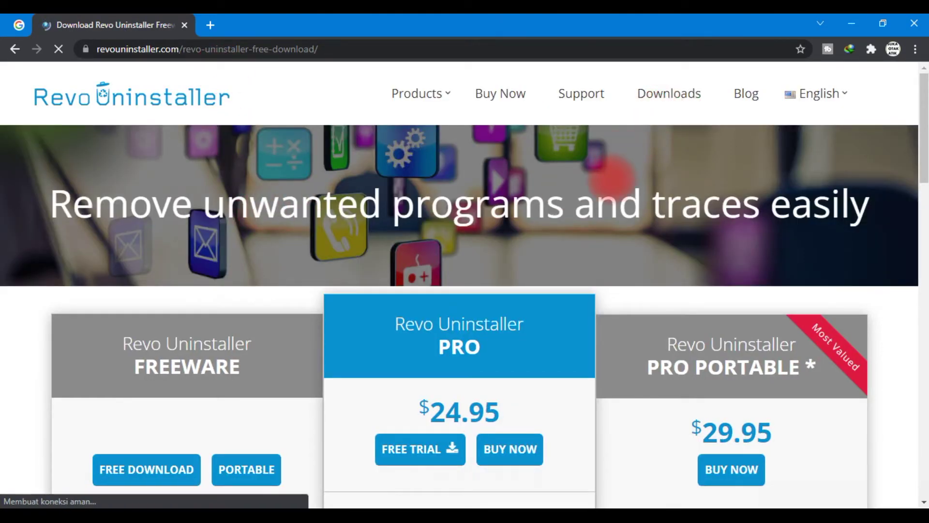
Examine the Revo Uninstaller download page, comparing the Freeware, Pro and Pro Portable editions and locating the free download
scroll(513, 280, "down", 8)
scroll(511, 281, "up", 2)
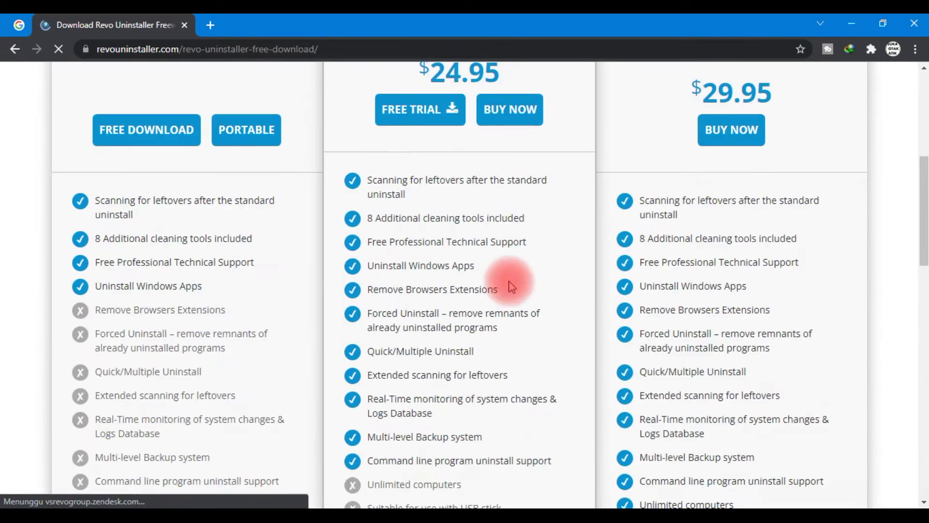
scroll(509, 280, "down", 12)
scroll(507, 285, "up", 5)
scroll(508, 285, "up", 10)
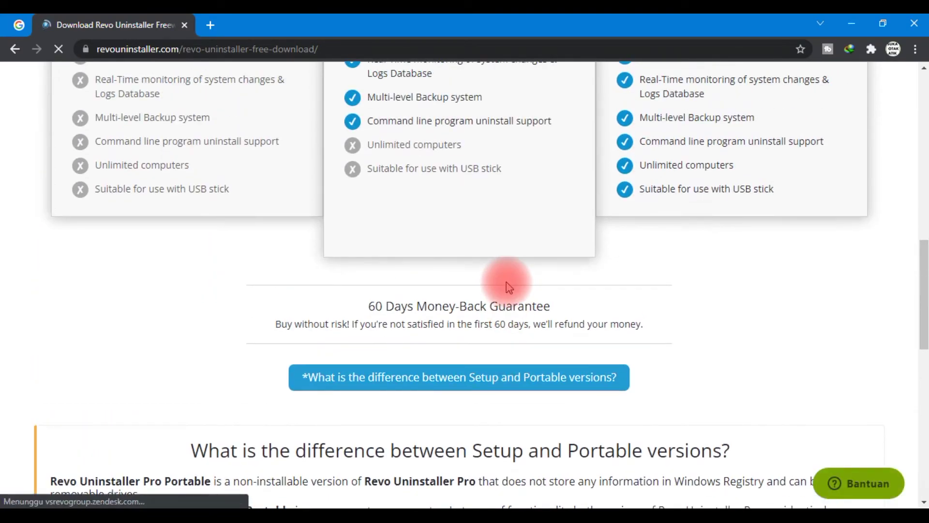
scroll(506, 281, "up", 1)
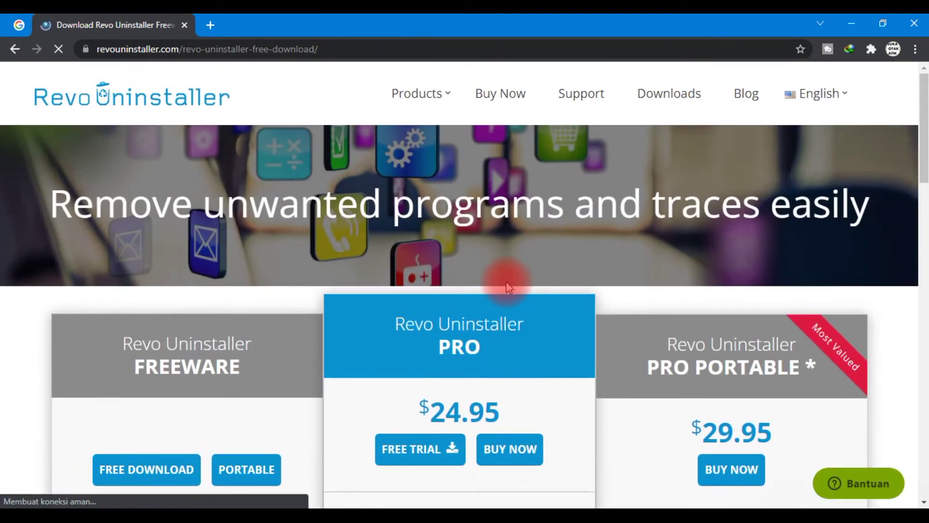
left_click(663, 94)
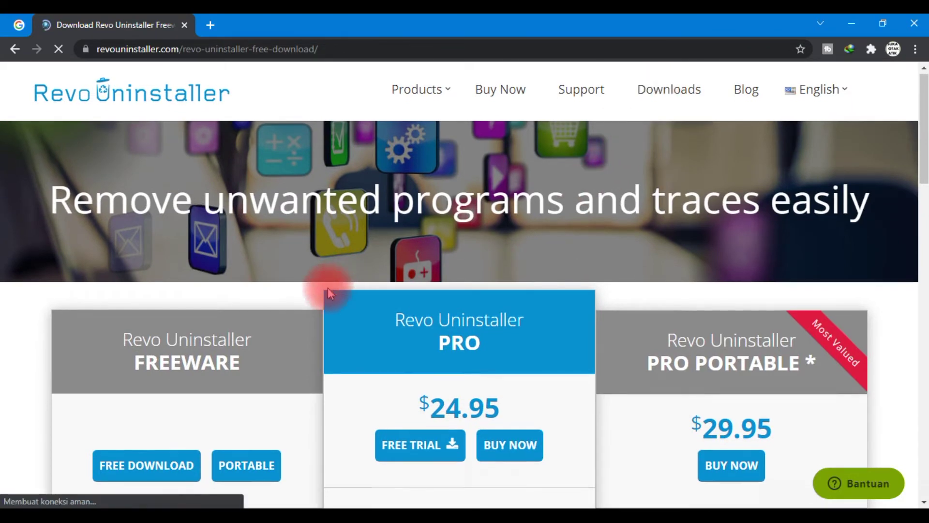
scroll(327, 287, "down", 4)
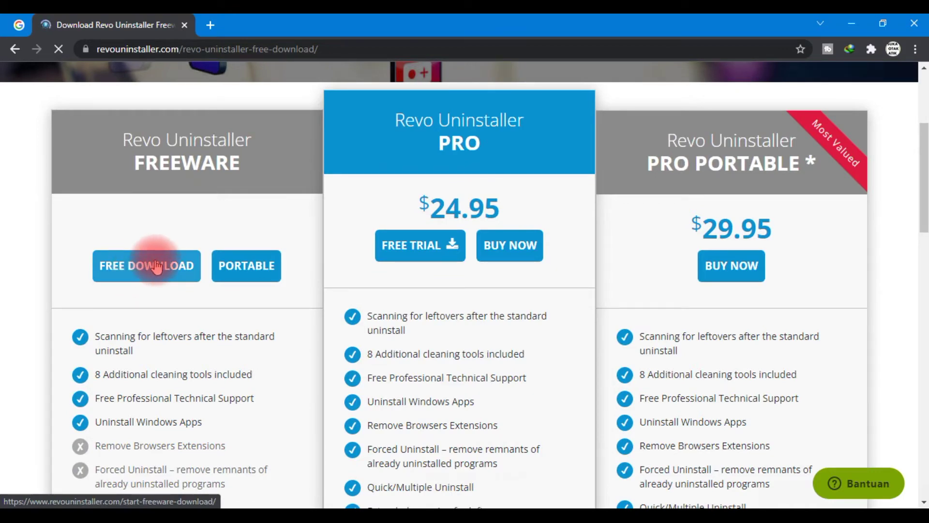
scroll(156, 266, "down", 2)
scroll(156, 262, "up", 1)
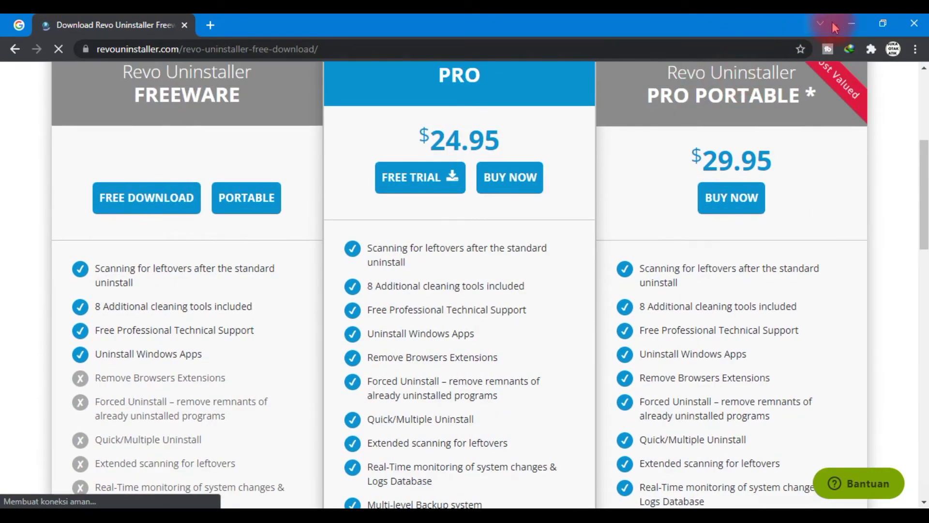
Minimize Chrome, open the background apps folder in File Explorer and view the Revo Uninstaller screenshot REVO4.jpg
left_click(852, 23)
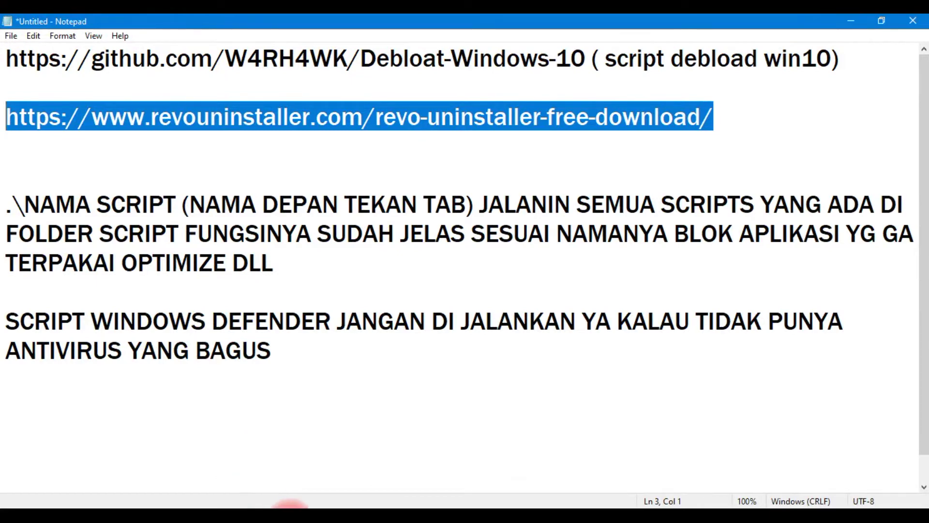
mouse_move(62, 506)
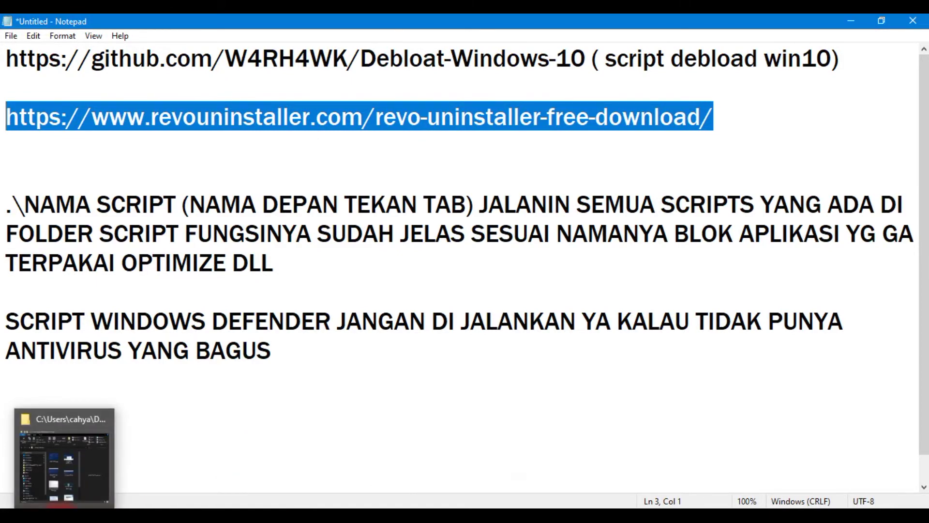
left_click(62, 474)
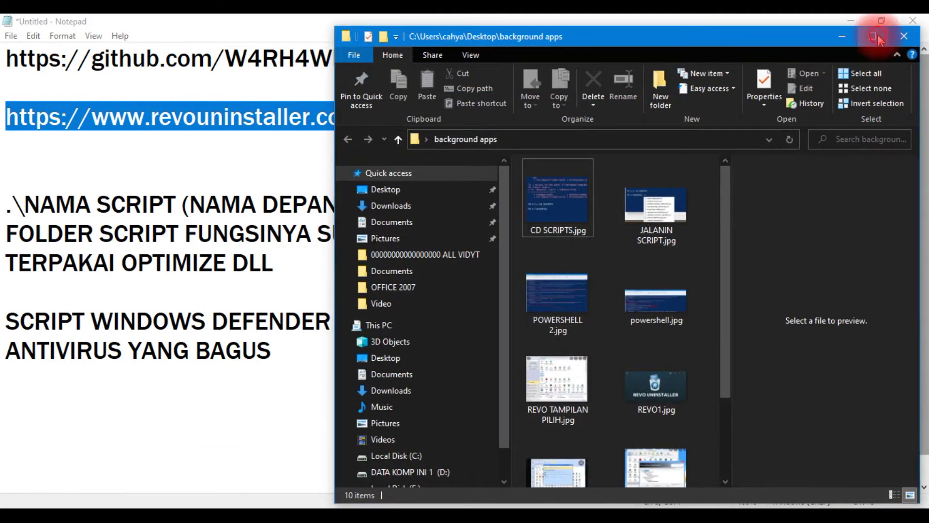
left_click(874, 37)
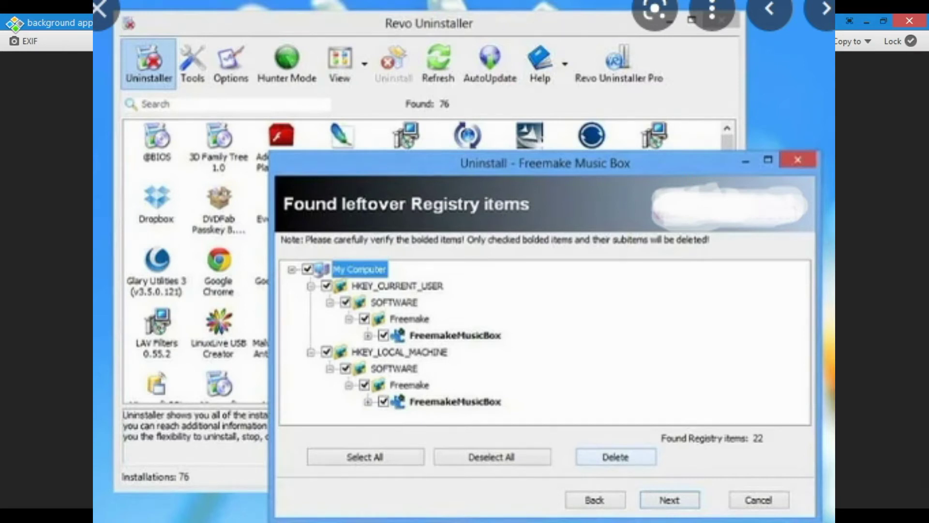
left_click(364, 248)
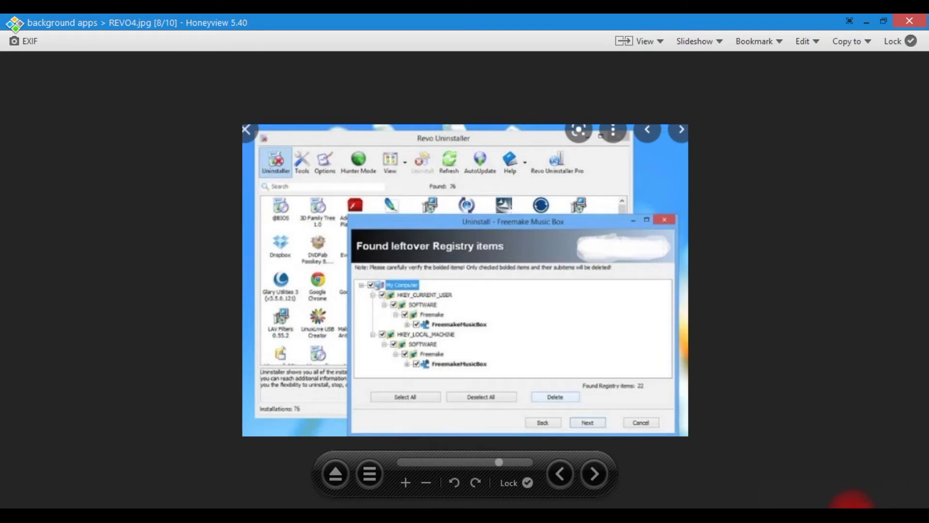
left_click(852, 492)
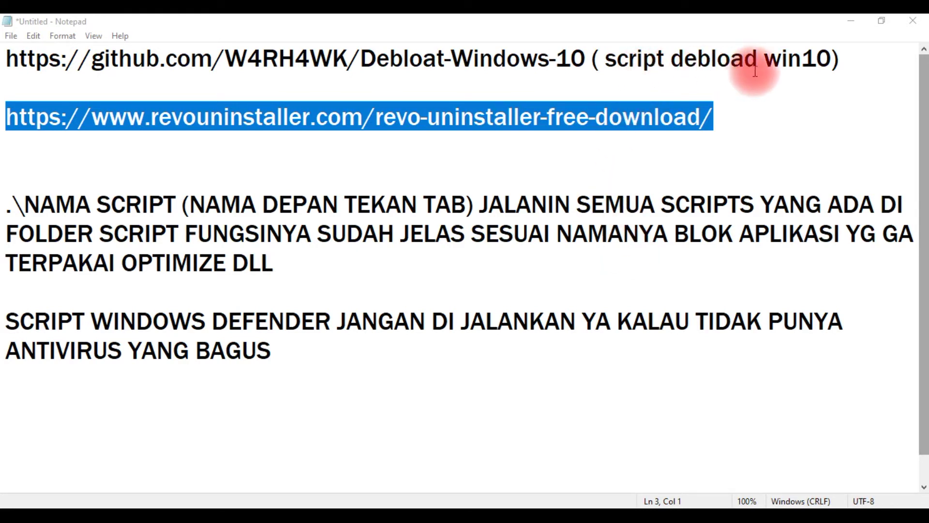
left_click(8, 60)
left_click_drag(7, 60, 572, 79)
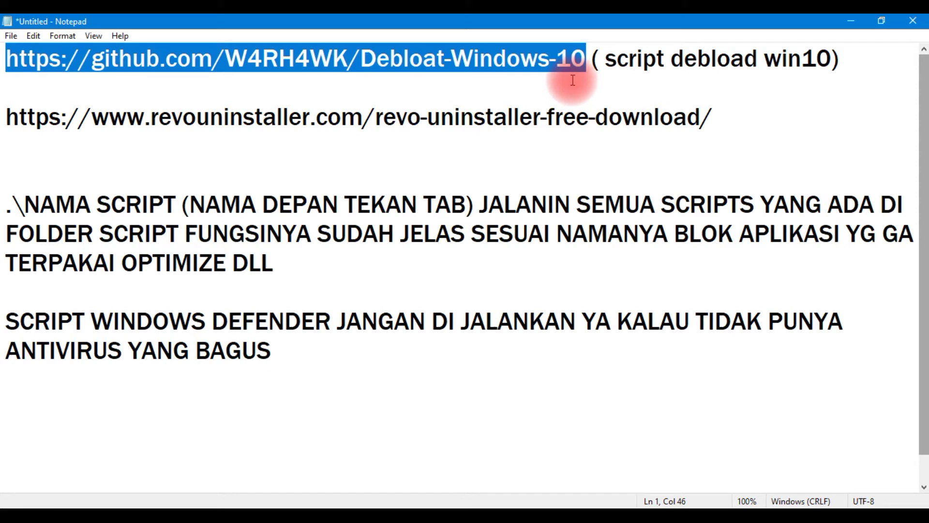
left_click(105, 85)
left_click_drag(5, 60, 585, 49)
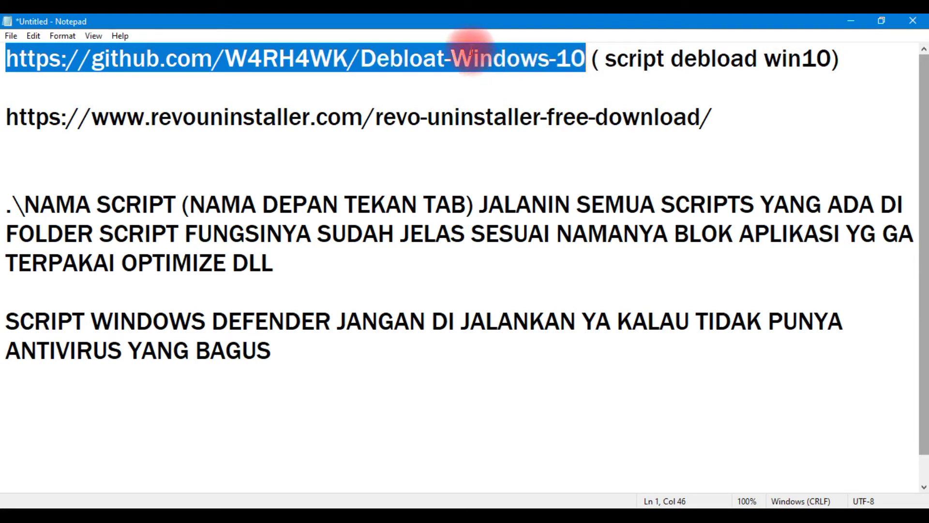
left_click(184, 93)
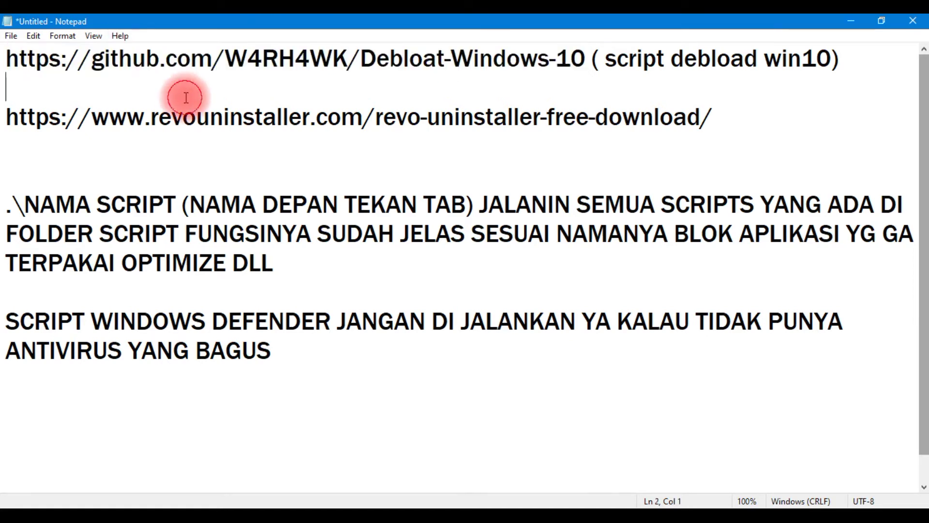
left_click_drag(7, 59, 584, 56)
right_click(516, 51)
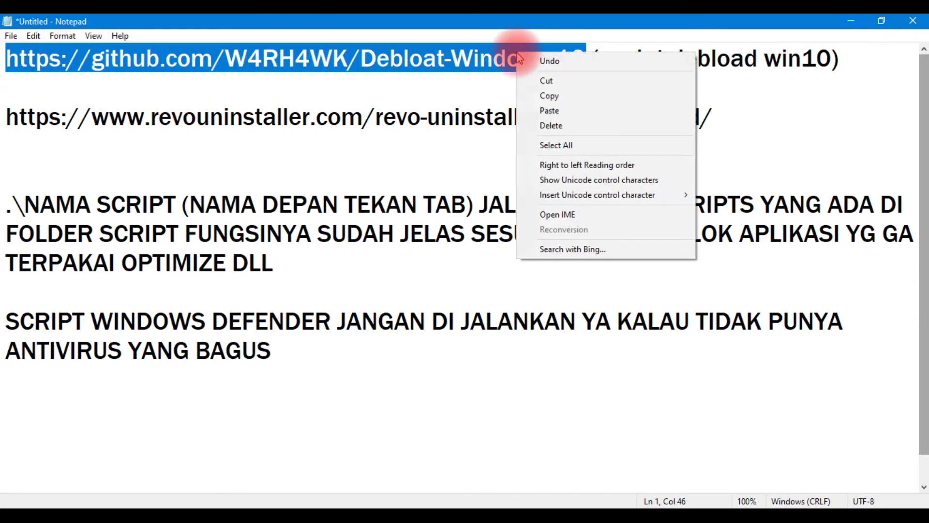
left_click(548, 97)
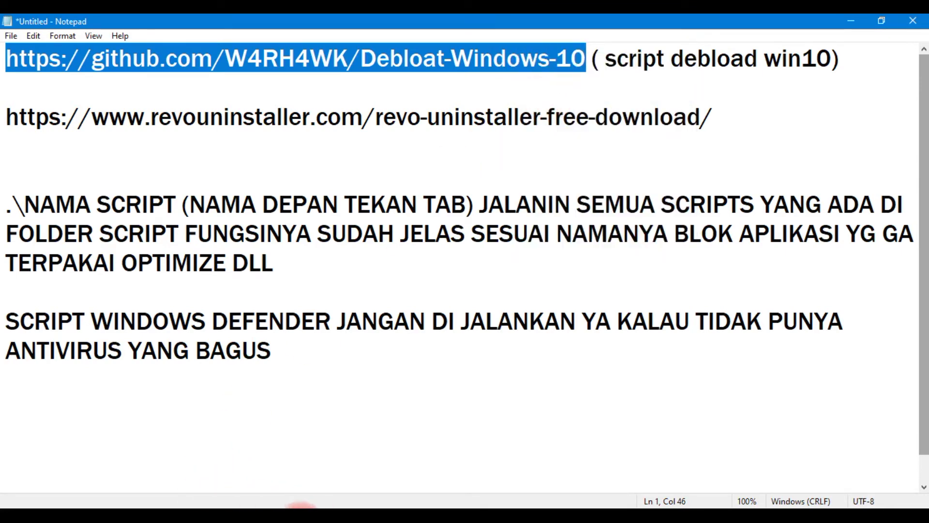
Switch to Chrome and close the Honeyview and Aplikasi Pembuka Foto tabs
mouse_move(300, 505)
left_click(298, 448)
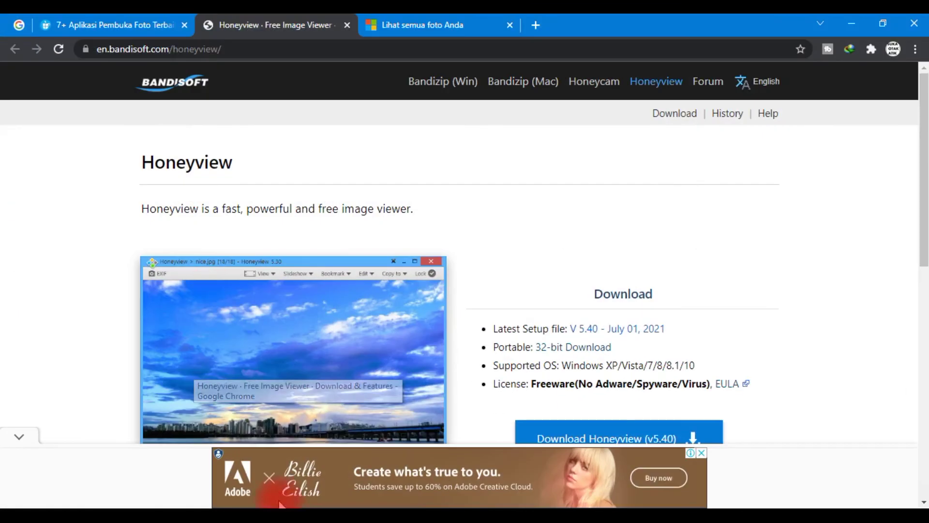
left_click(347, 25)
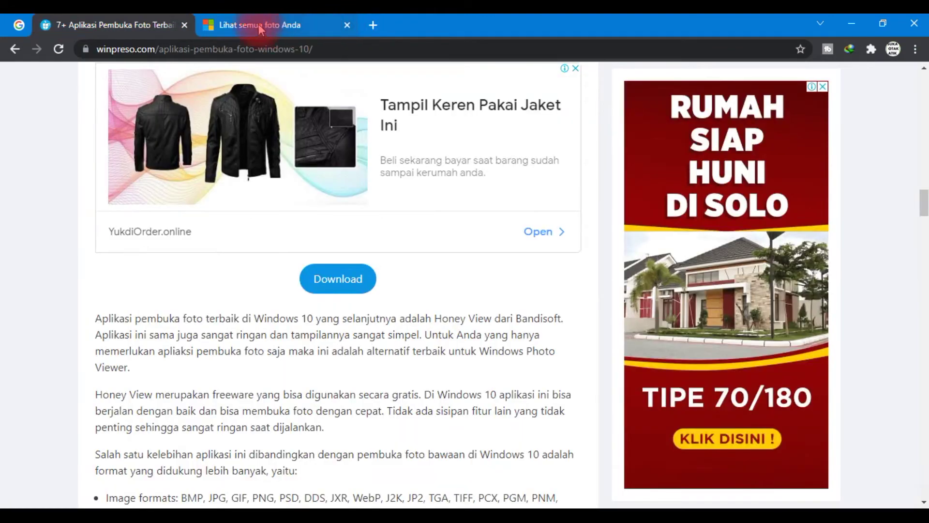
left_click(185, 26)
Load the copied Debloat-Windows-10 GitHub address in the remaining tab, replacing the Microsoft support page
left_click(225, 49)
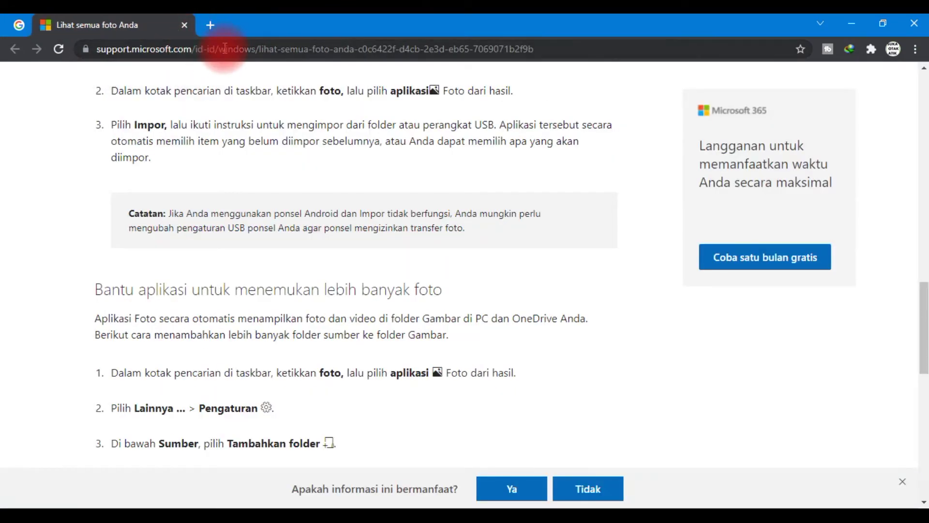
right_click(224, 47)
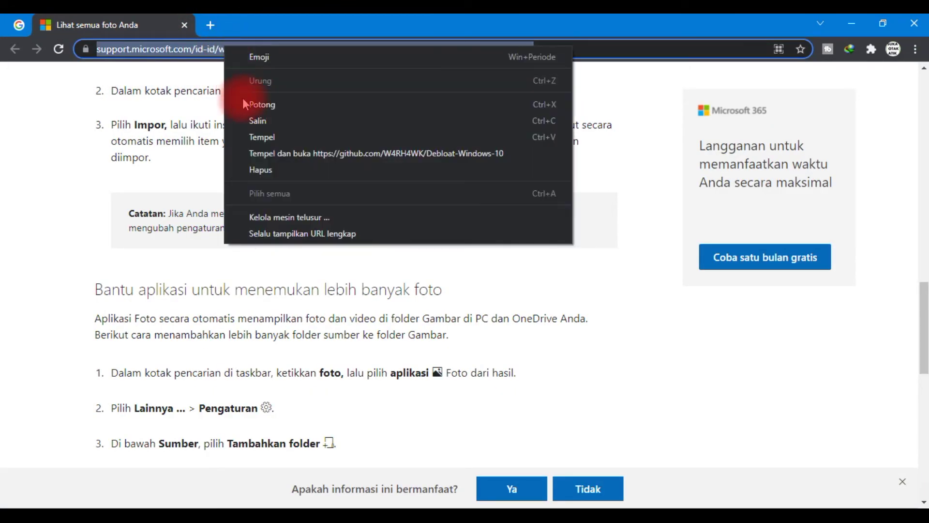
left_click(254, 138)
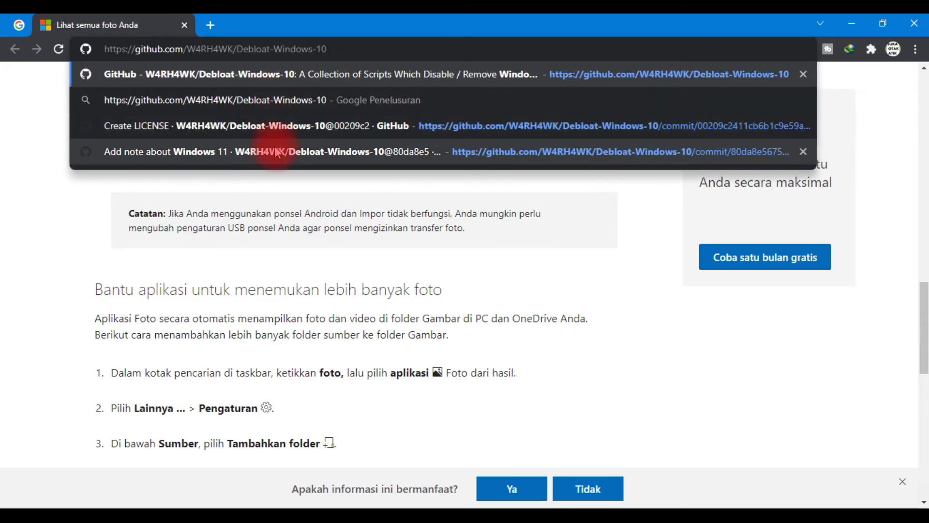
left_click(282, 76)
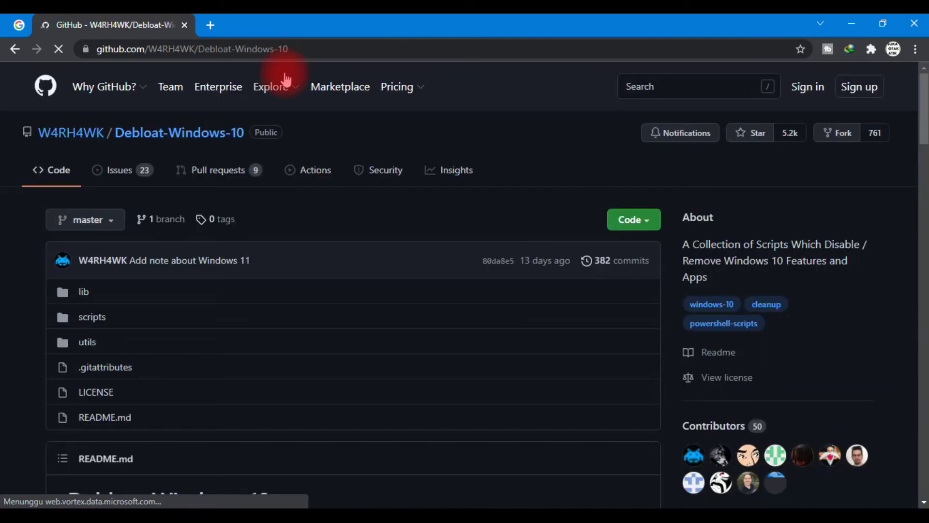
Review the README's download and Execution sections, highlighting the Set-ExecutionPolicy and Unblock-File commands
scroll(259, 216, "down", 12)
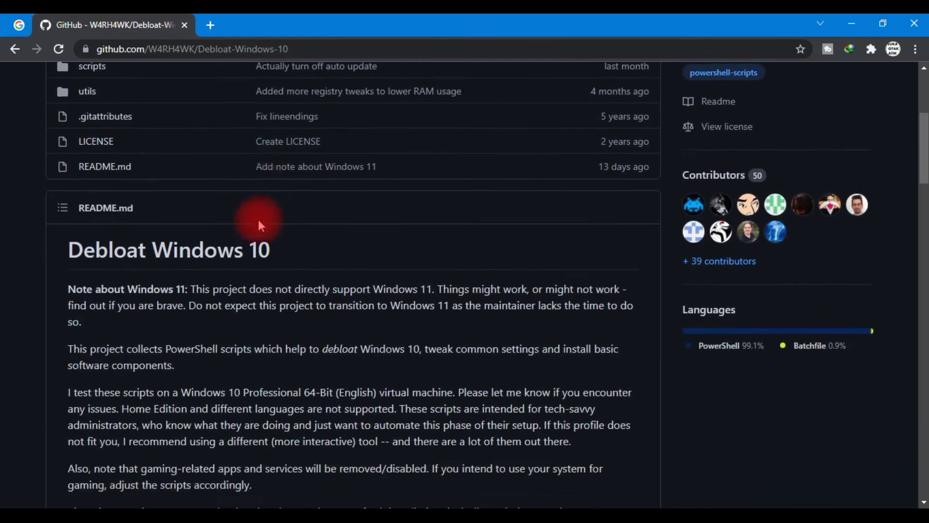
scroll(259, 221, "down", 3)
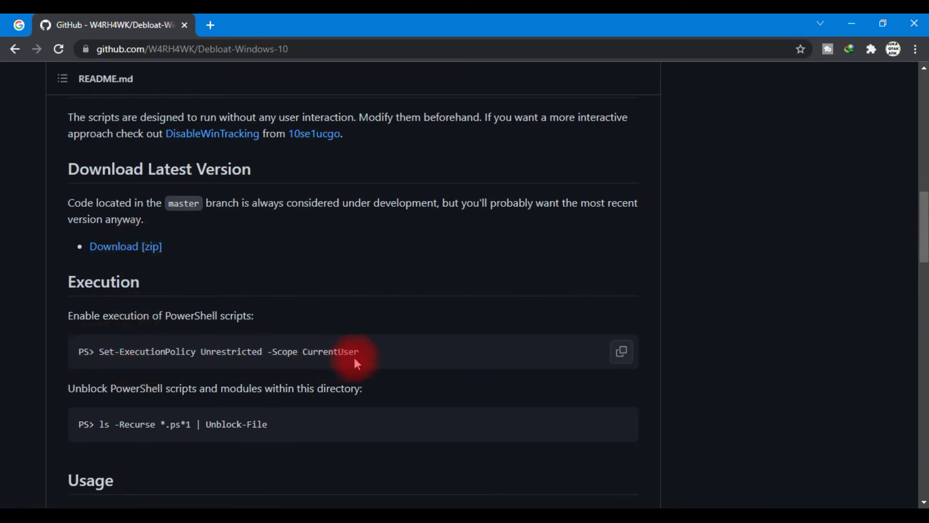
left_click_drag(93, 353, 369, 367)
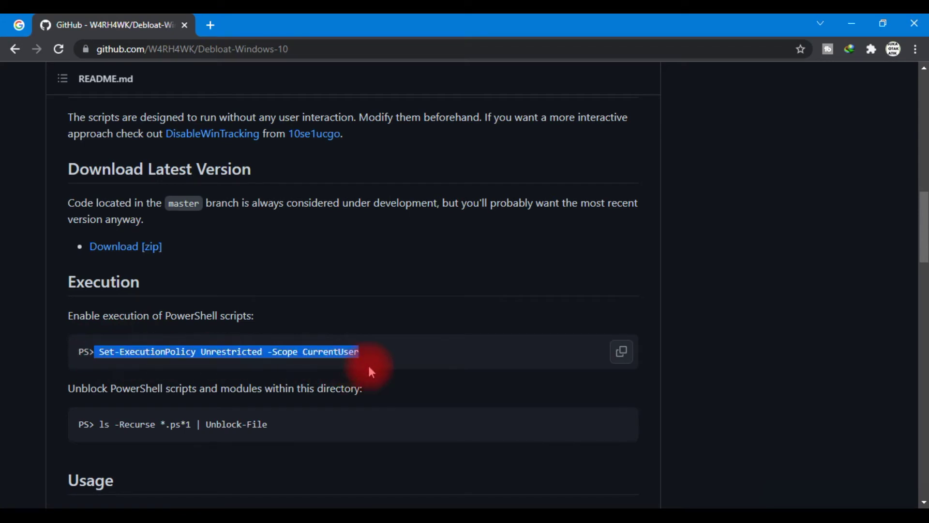
left_click_drag(96, 424, 300, 425)
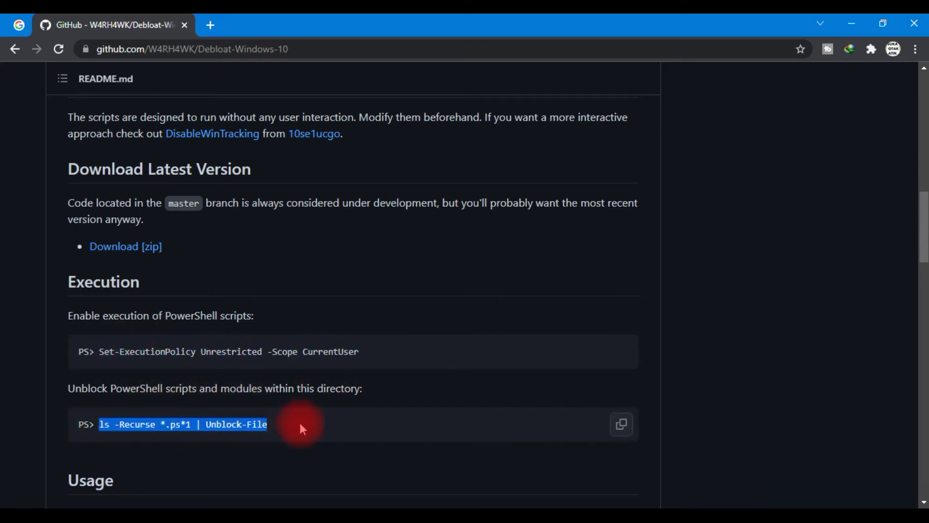
left_click_drag(104, 351, 312, 353)
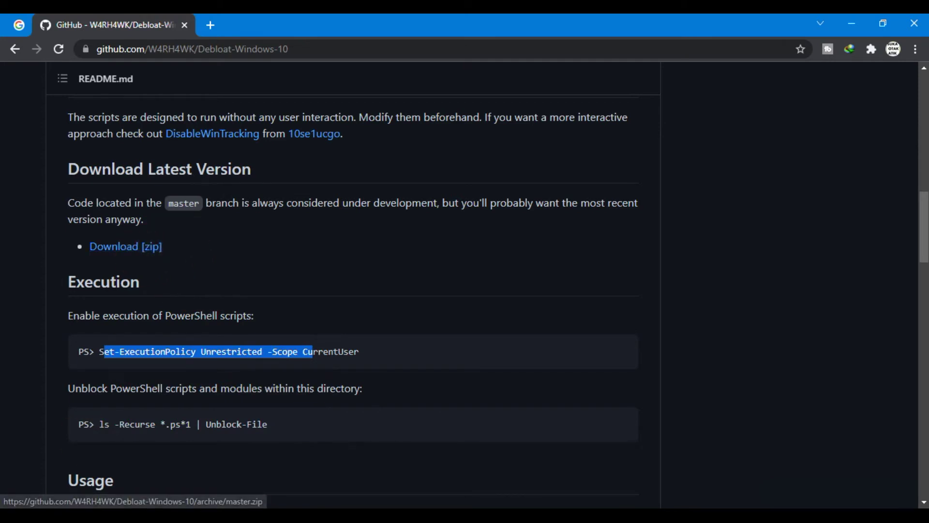
Open a new File Explorer window on This PC and maximize it
mouse_move(73, 514)
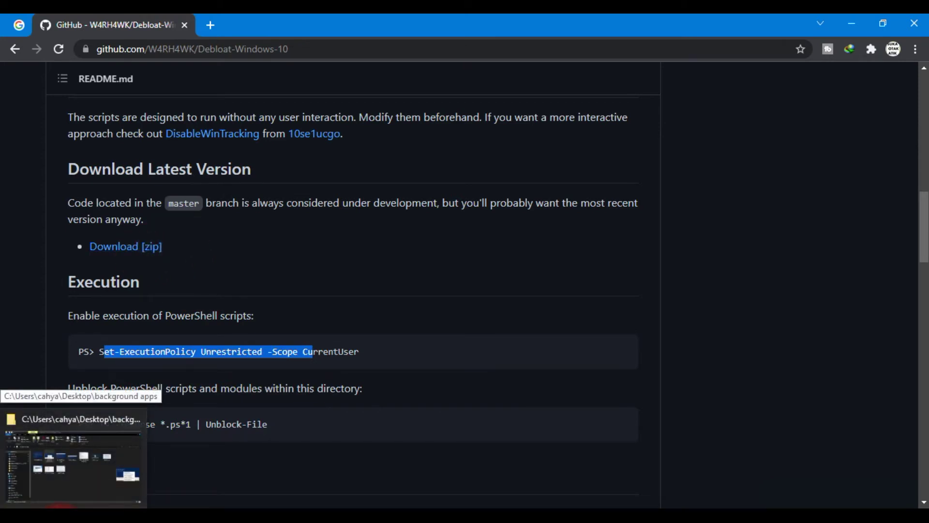
right_click(12, 505)
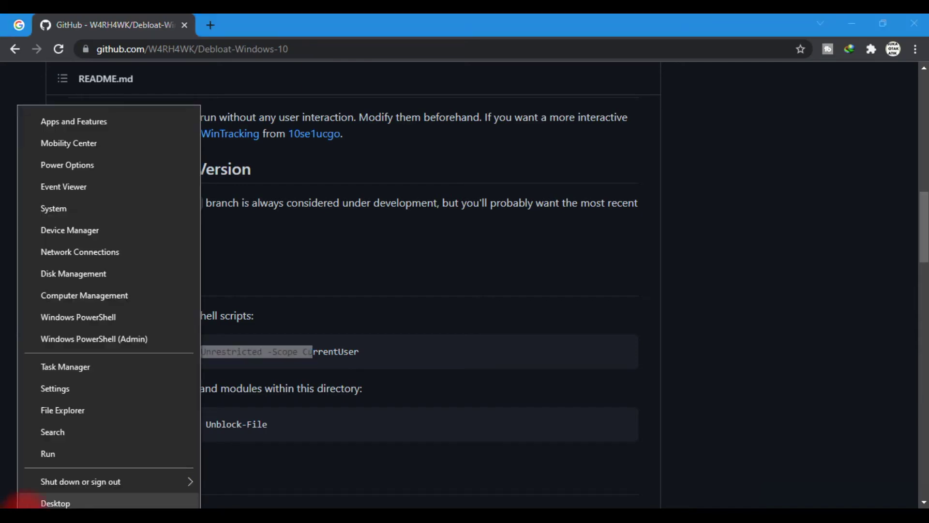
left_click(53, 409)
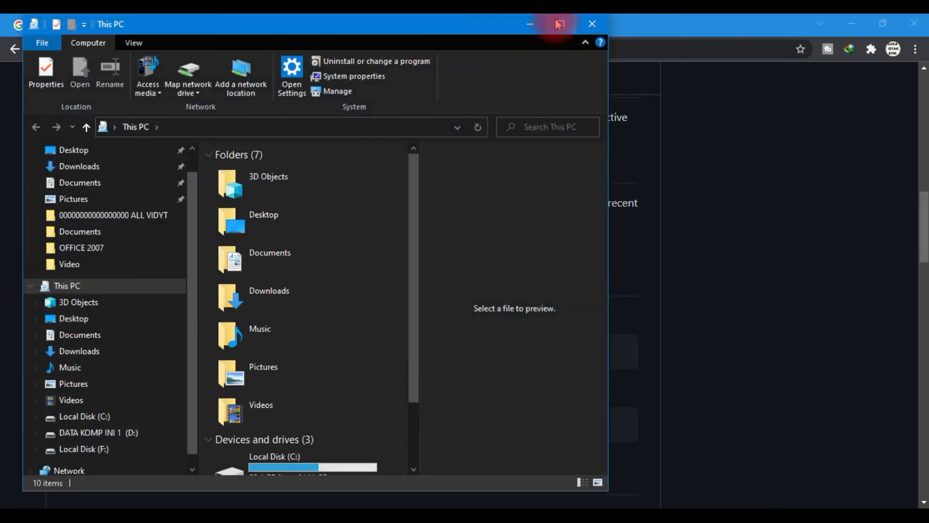
left_click(560, 25)
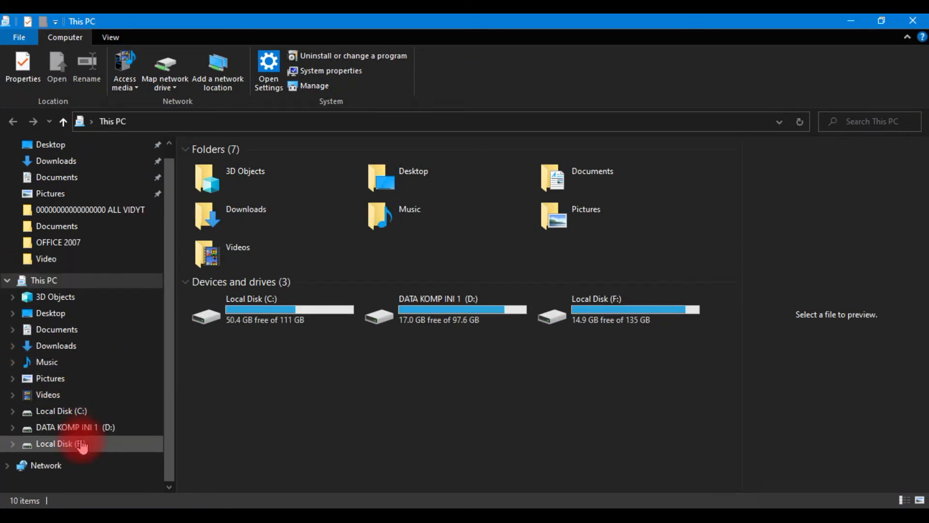
Look through the Downloads folder and its Compressed subfolder for the Debloat-Windows-10 archive
scroll(73, 426, "up", 2)
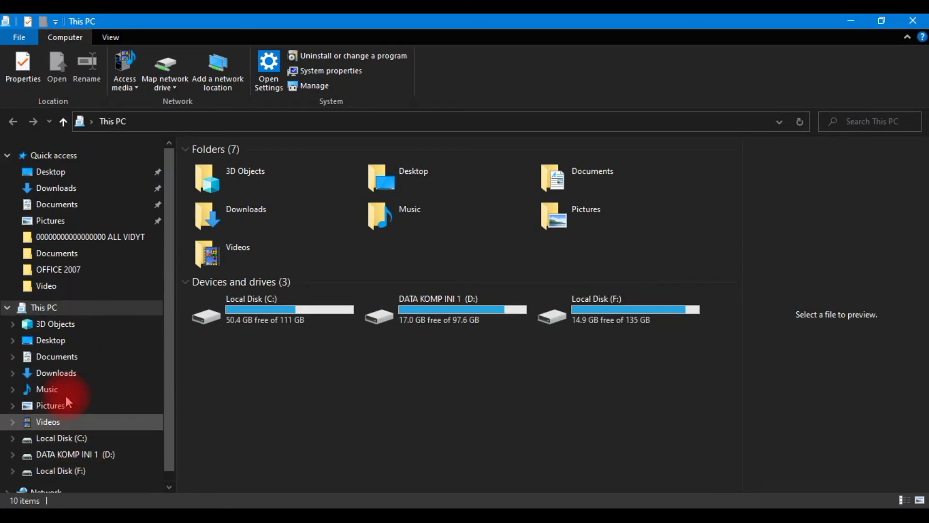
left_click(75, 193)
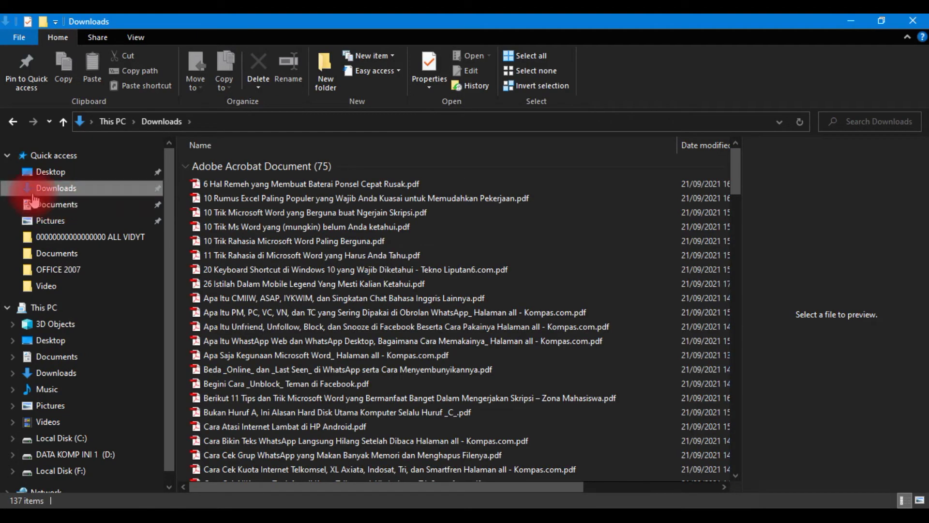
scroll(126, 218, "down", 1)
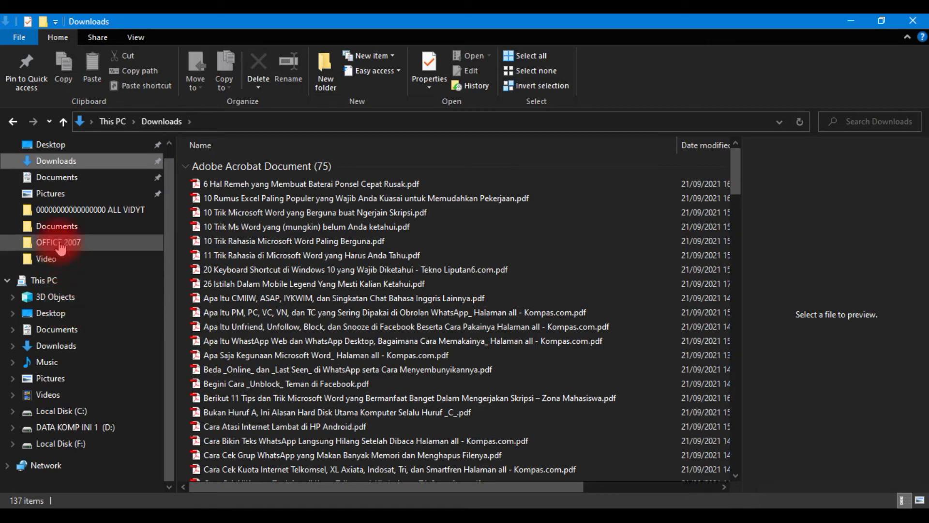
left_click(60, 347)
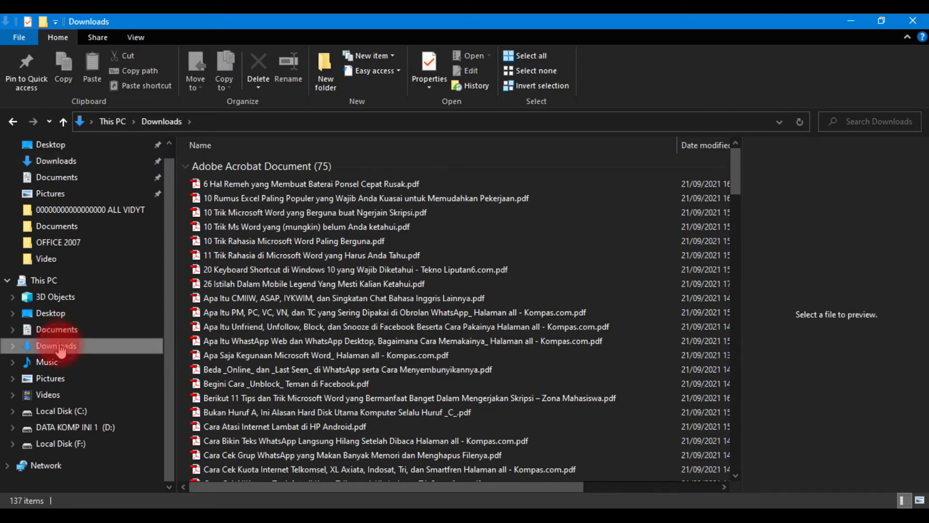
left_click(16, 345)
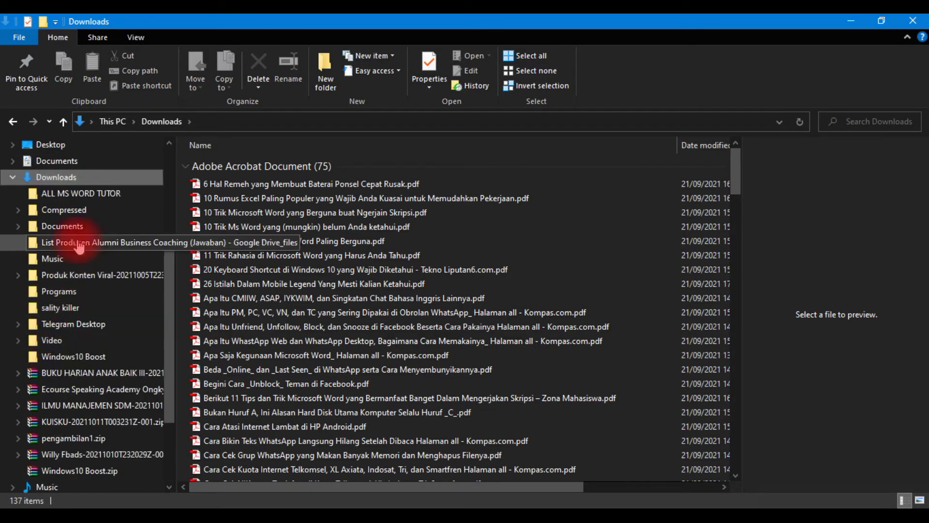
left_click(72, 211)
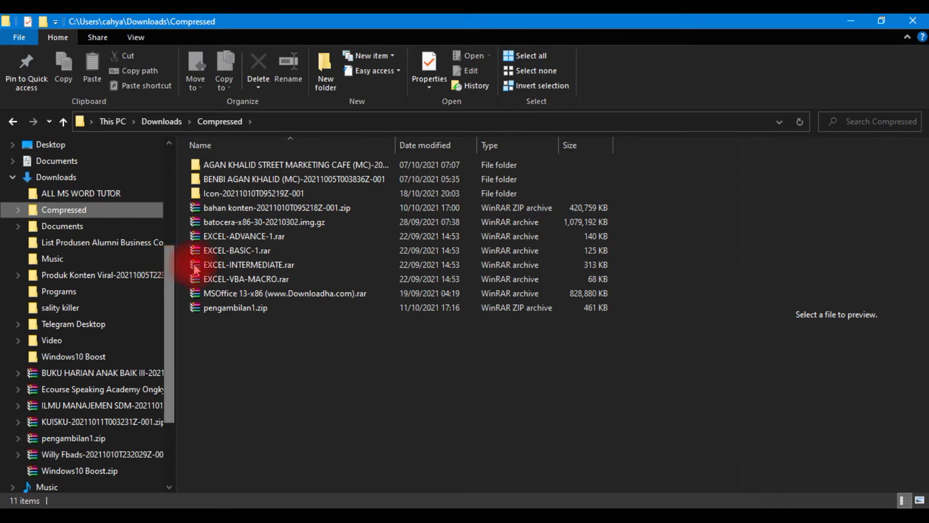
scroll(72, 442, "down", 2)
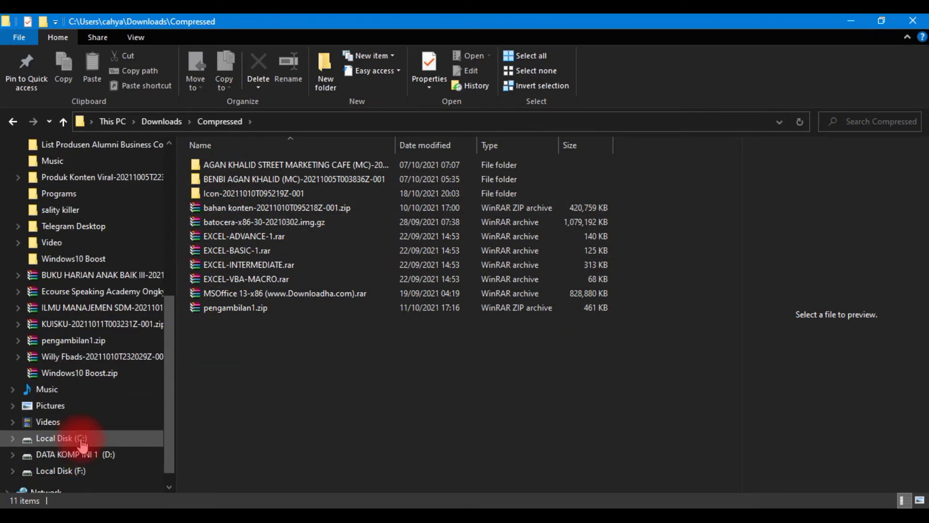
Try to extract Debloat-Windows-10-master.zip on Local Disk (C:) into its own Debloat-Windows-10-master folder
left_click(82, 442)
scroll(273, 367, "down", 2)
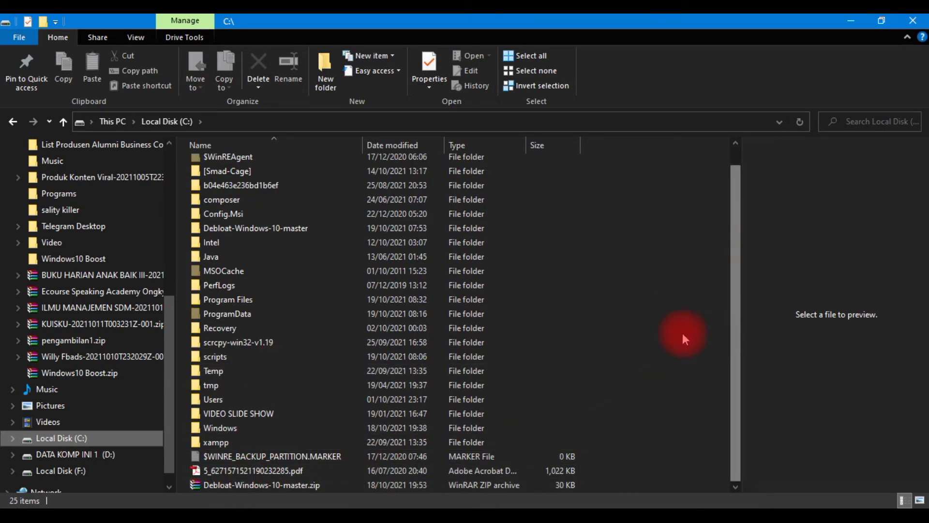
right_click(233, 485)
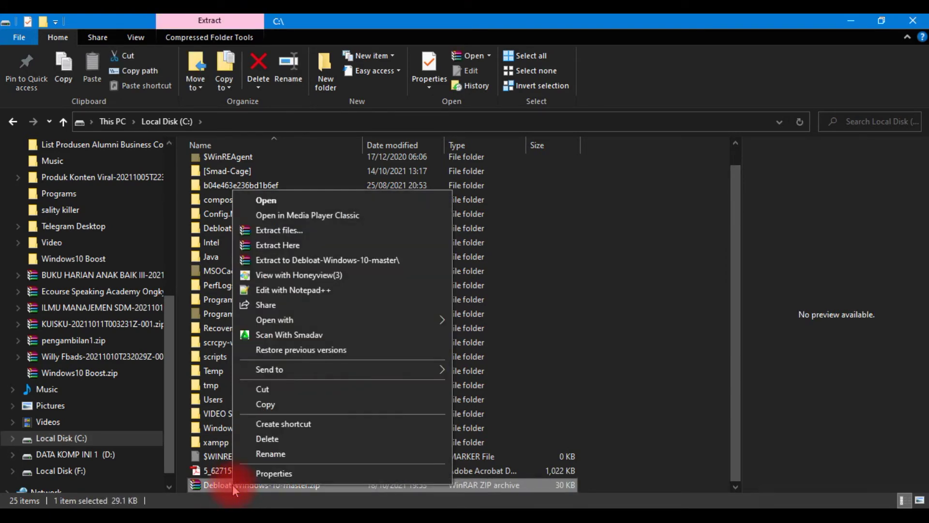
left_click(312, 261)
Open the scripts folder inside the nested Debloat-Windows-10-master folders on drive C: to view the PowerShell scripts
left_click(288, 228)
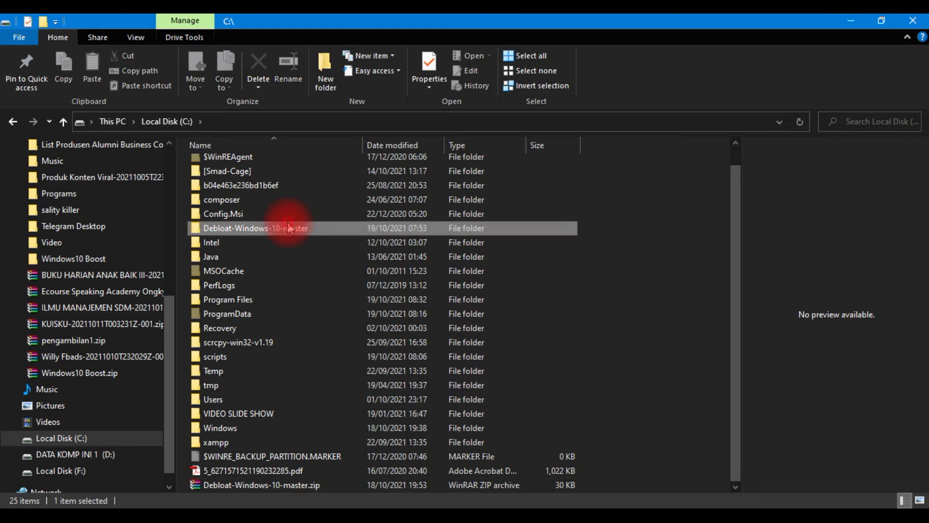
double_click(288, 227)
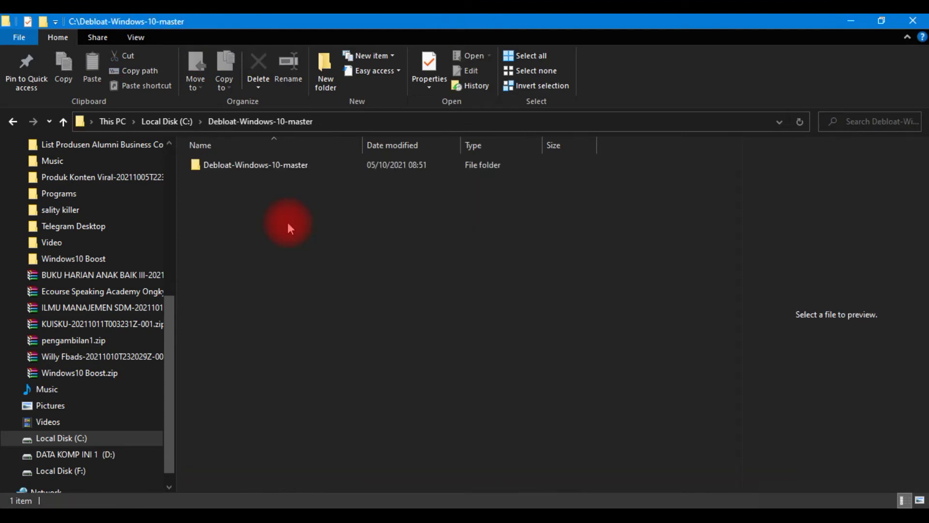
double_click(279, 169)
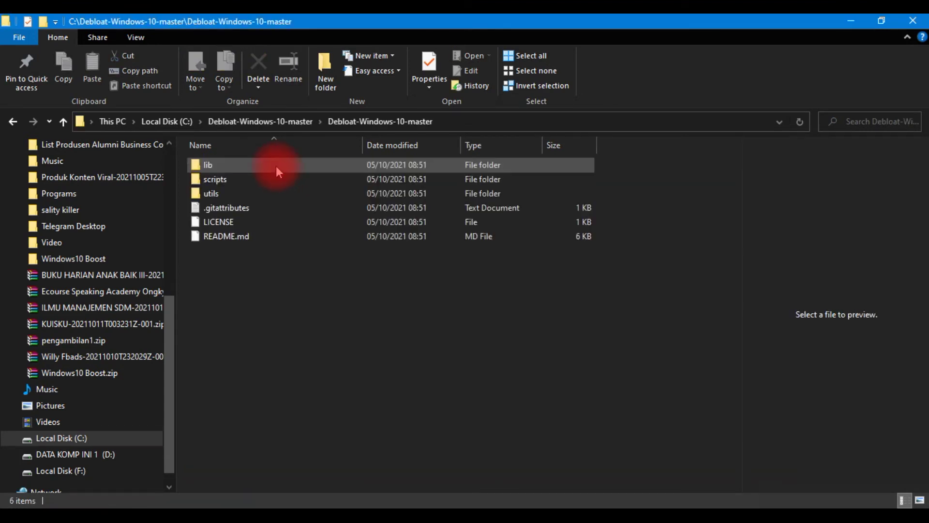
double_click(222, 180)
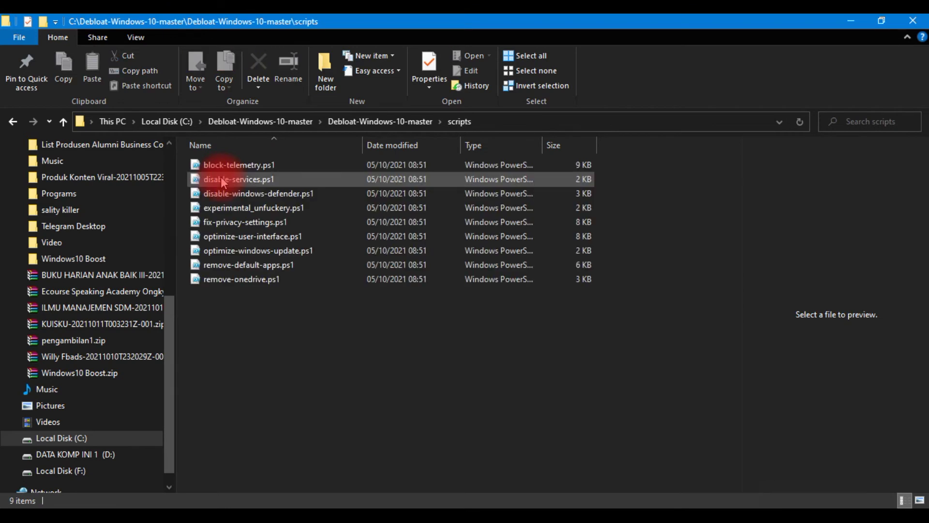
Copy the scripts folder from the nested Debloat-Windows-10-master folder and return to the root of Local Disk (C:), selecting the scripts folder there
left_click(11, 124)
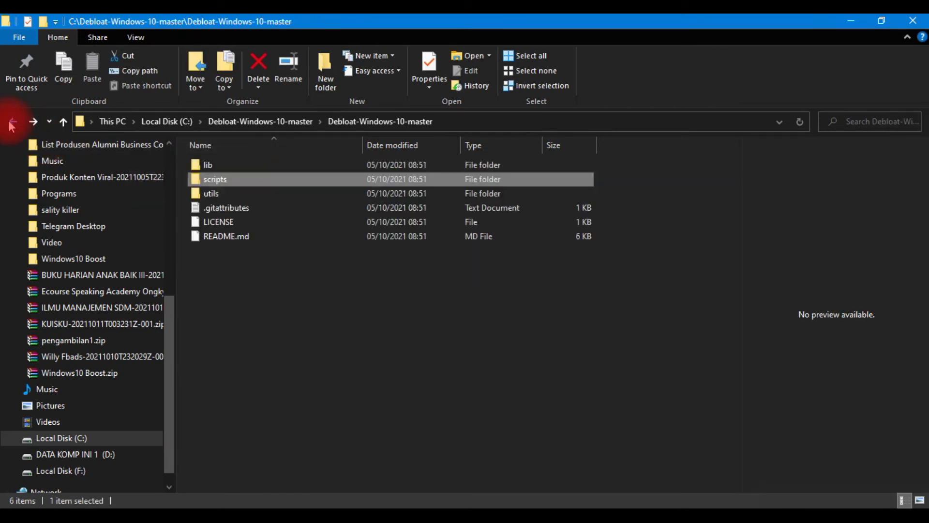
right_click(212, 179)
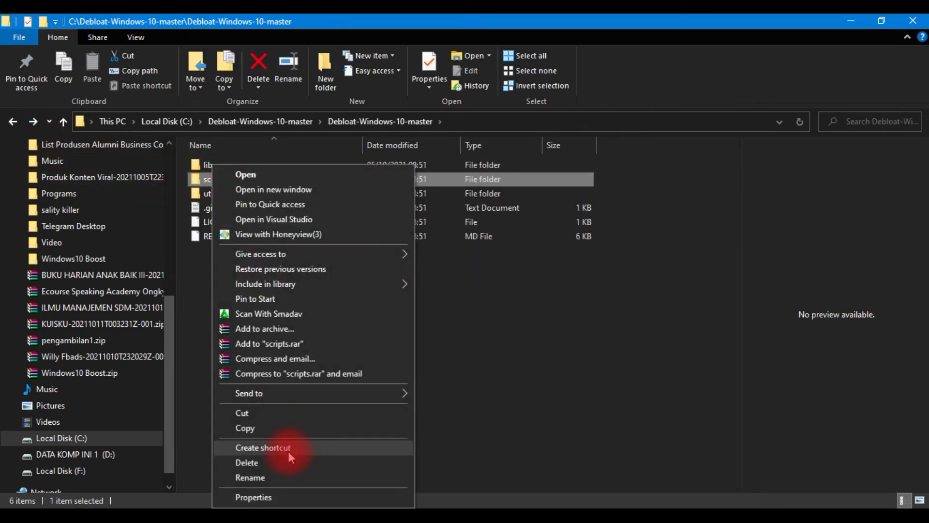
left_click(251, 427)
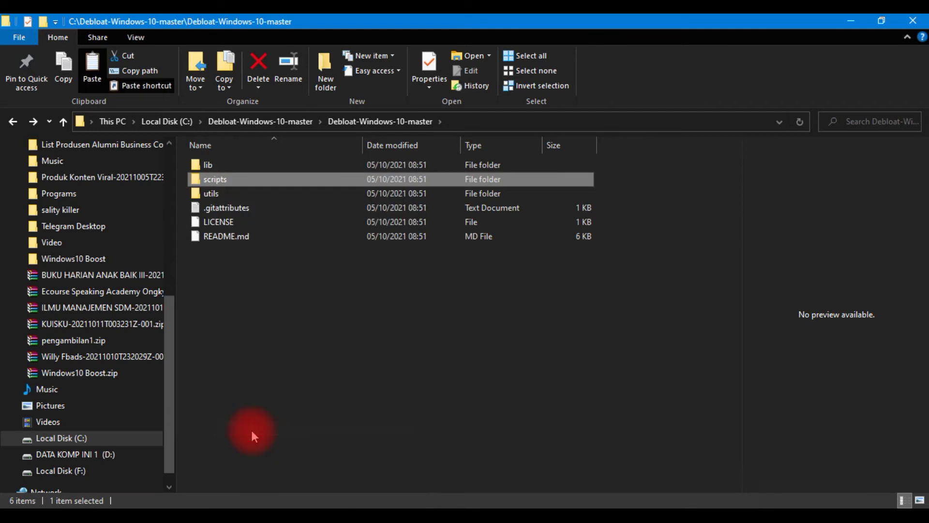
left_click(13, 121)
left_click(18, 124)
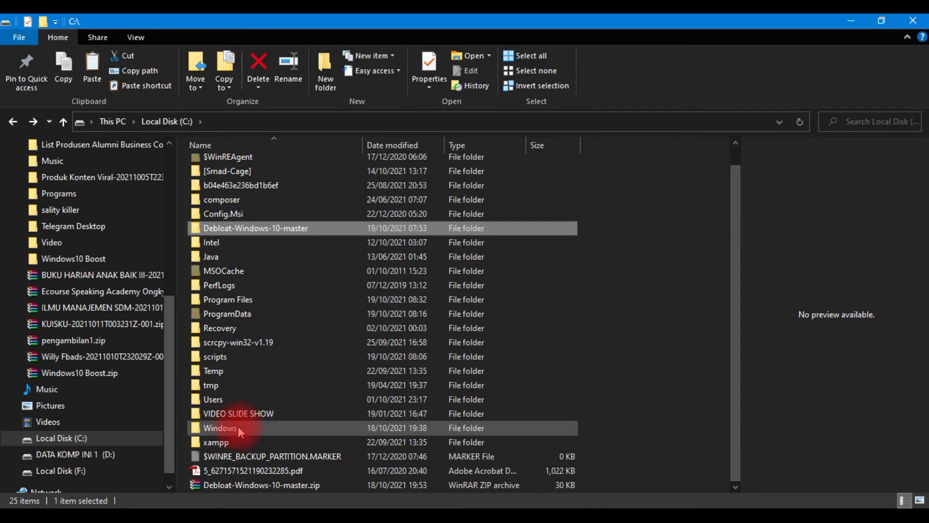
left_click(210, 358)
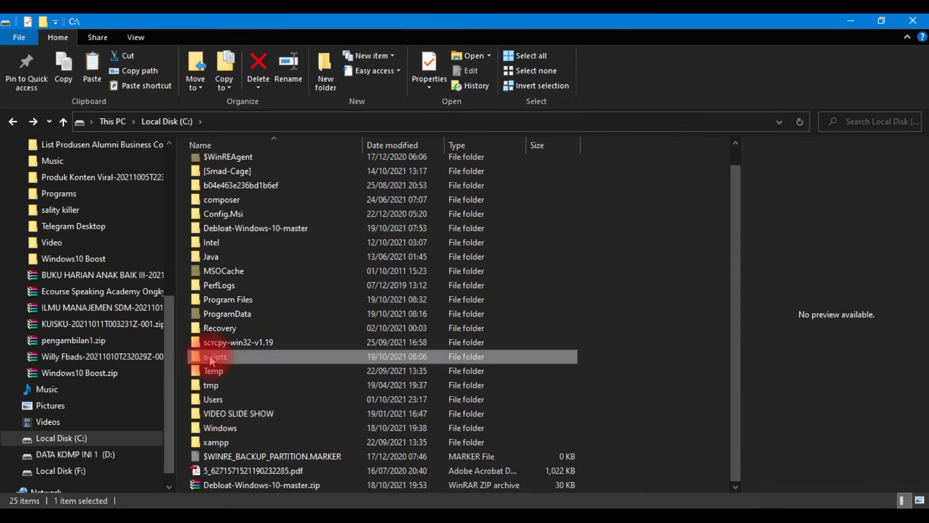
right_click(652, 350)
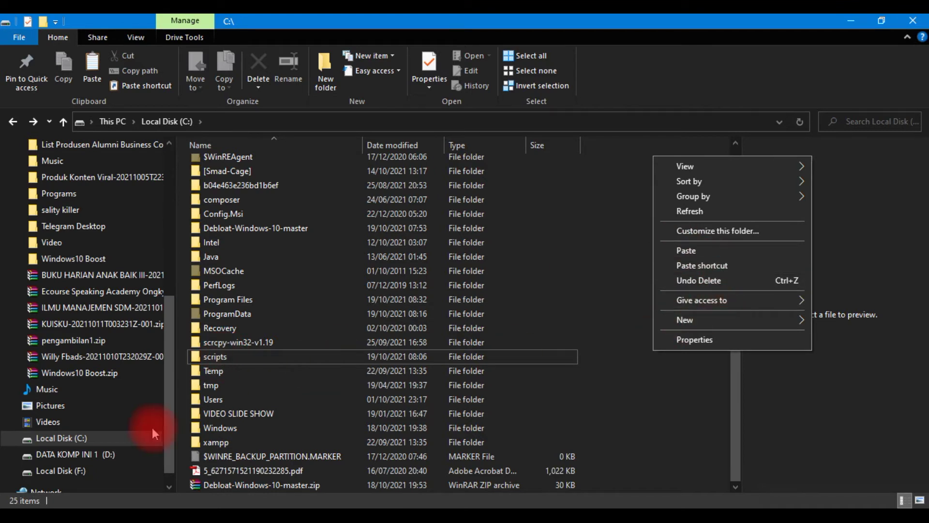
left_click(619, 422)
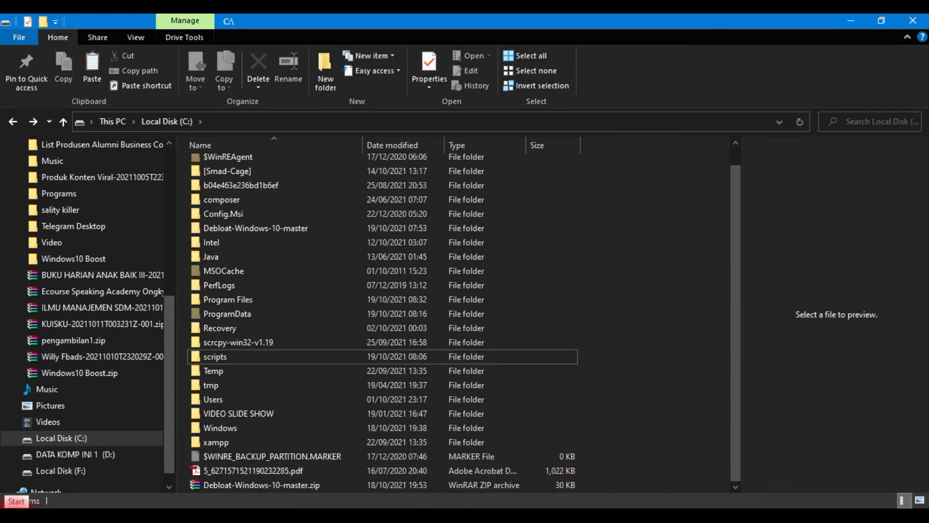
Minimize the open File Explorer windows, switch to the Debloat-Windows-10 GitHub page in Chrome and clear the text selection in the Execution section
left_click(17, 501)
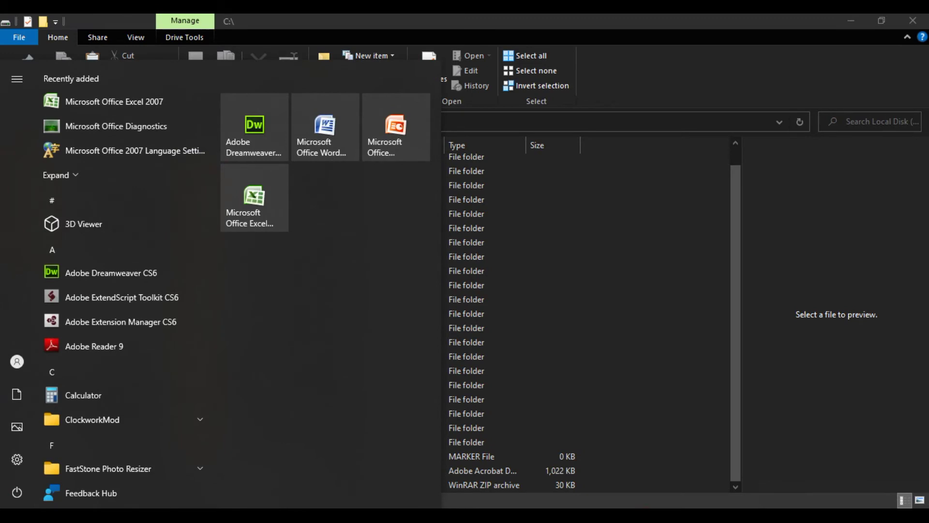
left_click(852, 499)
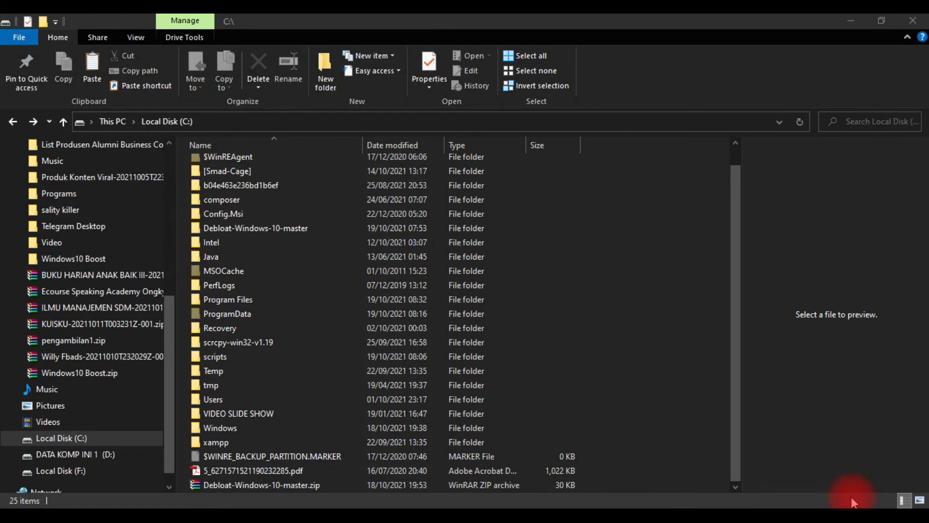
left_click(849, 22)
left_click(850, 21)
left_click(851, 22)
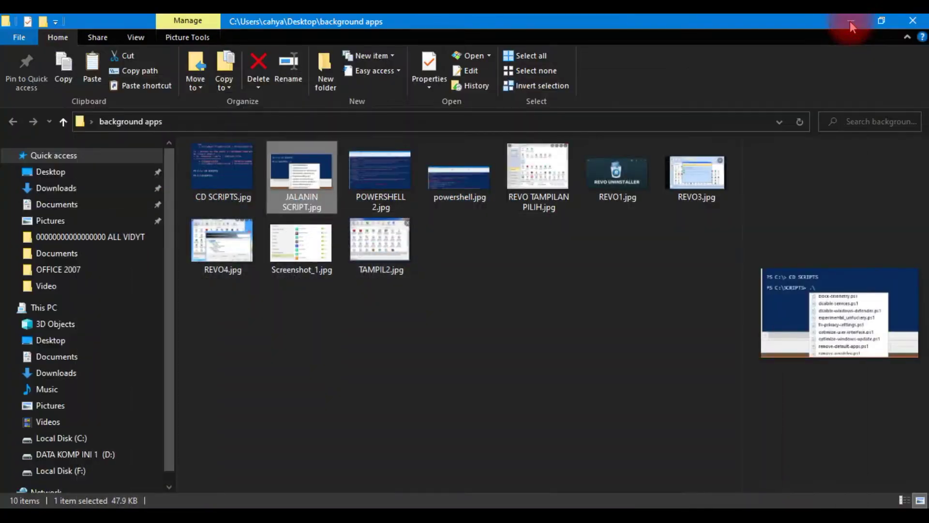
left_click(849, 22)
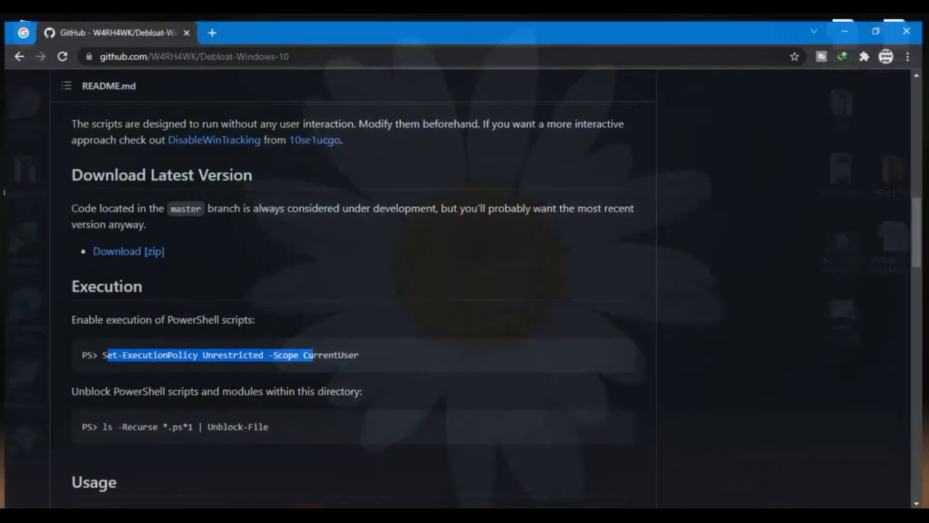
left_click(228, 389)
mouse_move(315, 355)
left_mouse_down()
mouse_move(296, 353)
mouse_move(313, 355)
left_mouse_up()
left_click(380, 356)
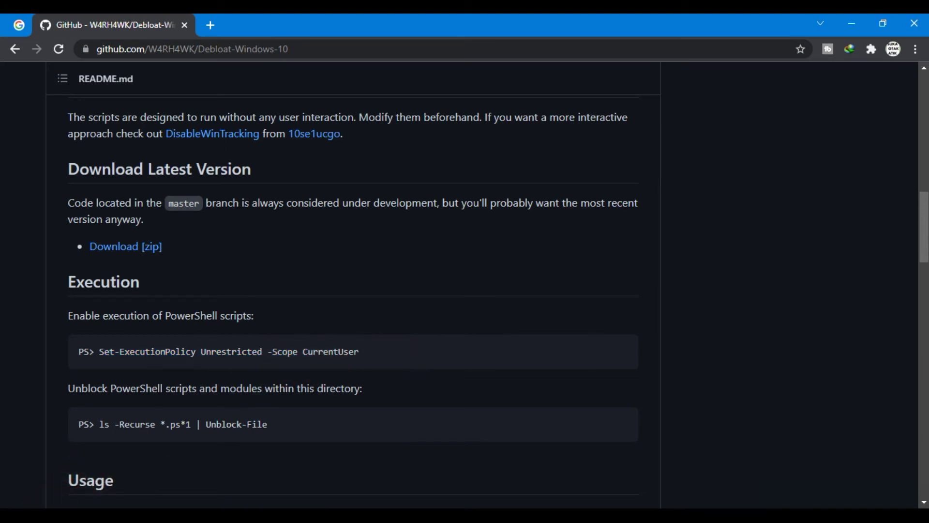
left_click(12, 515)
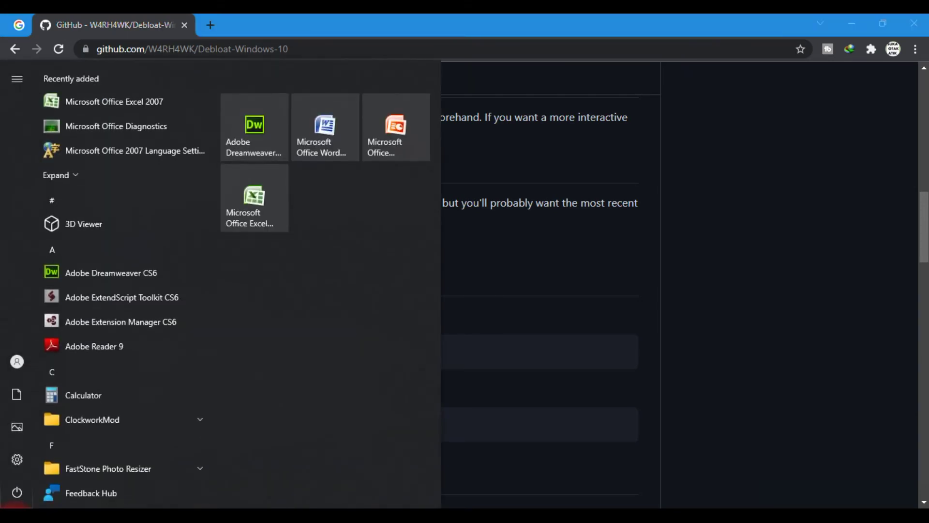
scroll(97, 296, "down", 4)
scroll(111, 293, "down", 5)
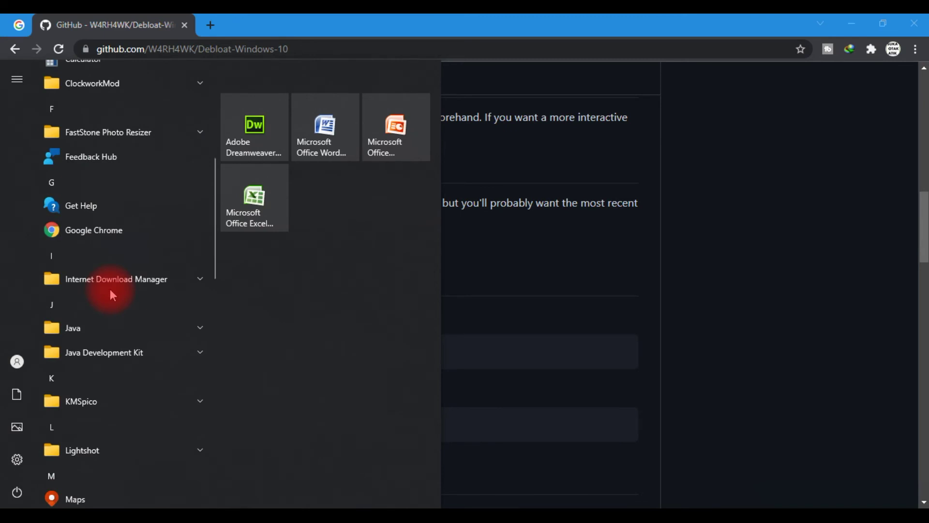
scroll(110, 292, "down", 5)
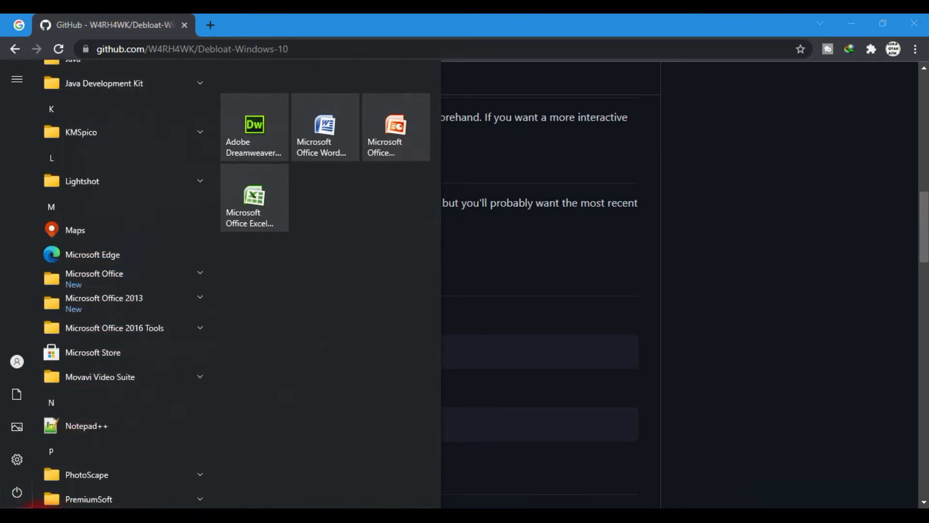
key("ctrl+f")
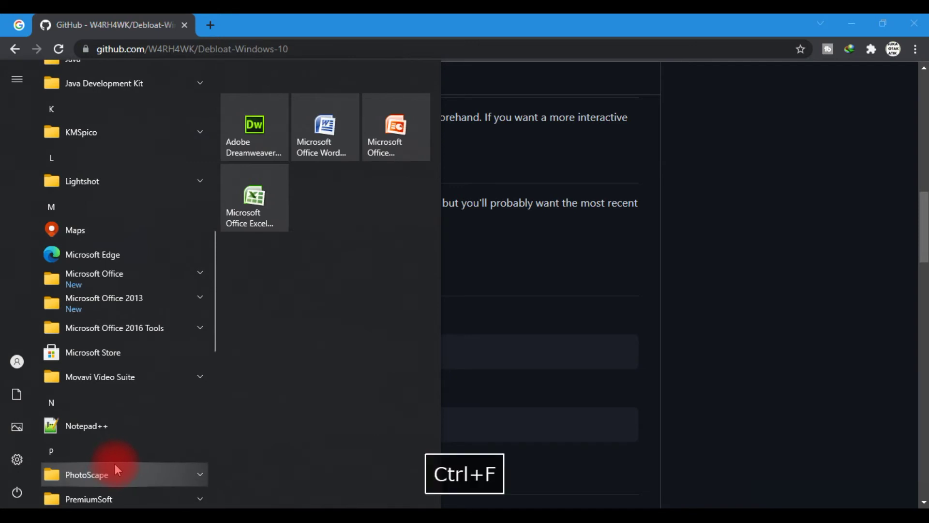
scroll(104, 371, "down", 2)
scroll(103, 371, "down", 2)
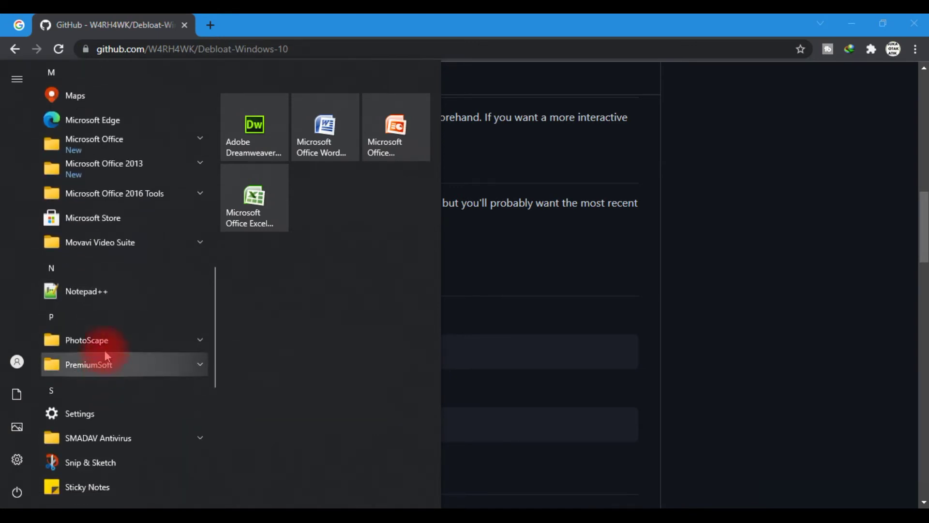
scroll(100, 331, "up", 2)
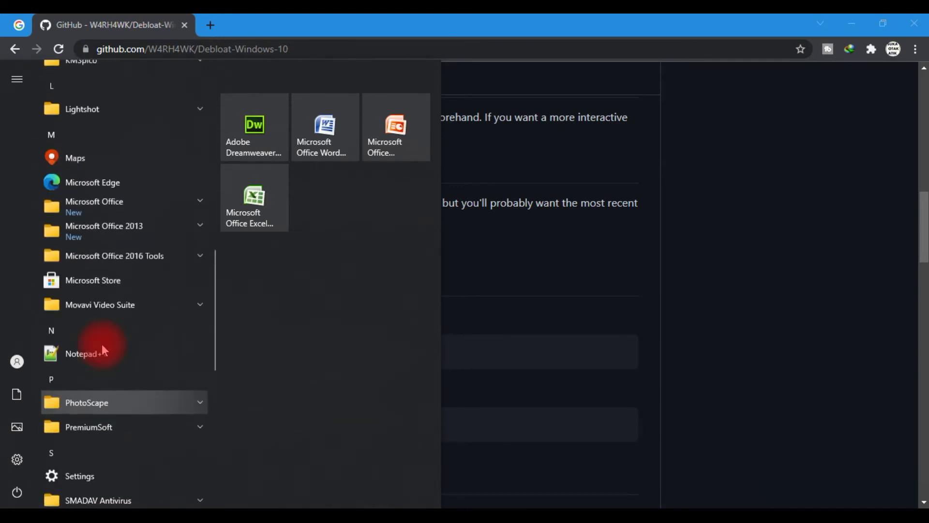
left_click(859, 498)
Find Windows PowerShell ISE in the Windows PowerShell folder of the installed apps and launch it
left_click(12, 505)
scroll(93, 394, "down", 10)
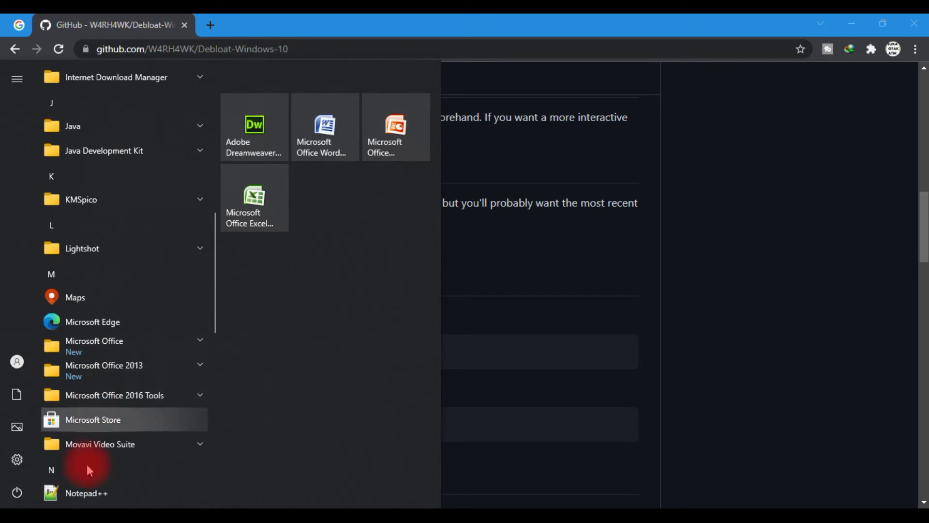
scroll(73, 409, "down", 7)
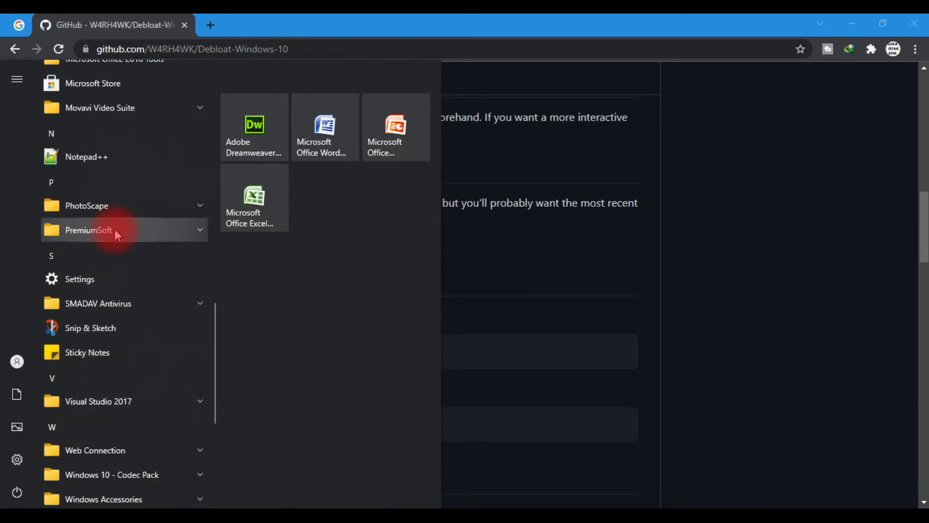
scroll(115, 391, "down", 1)
scroll(114, 391, "down", 2)
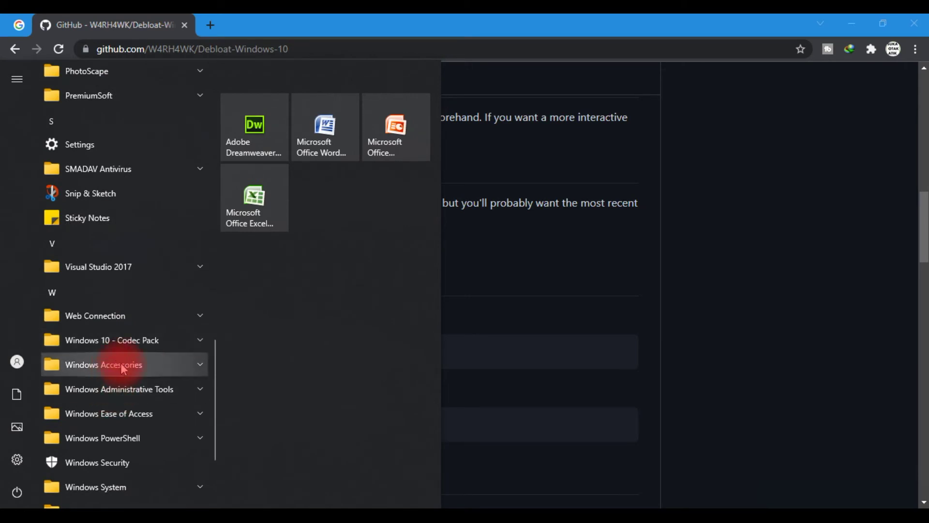
left_click(113, 440)
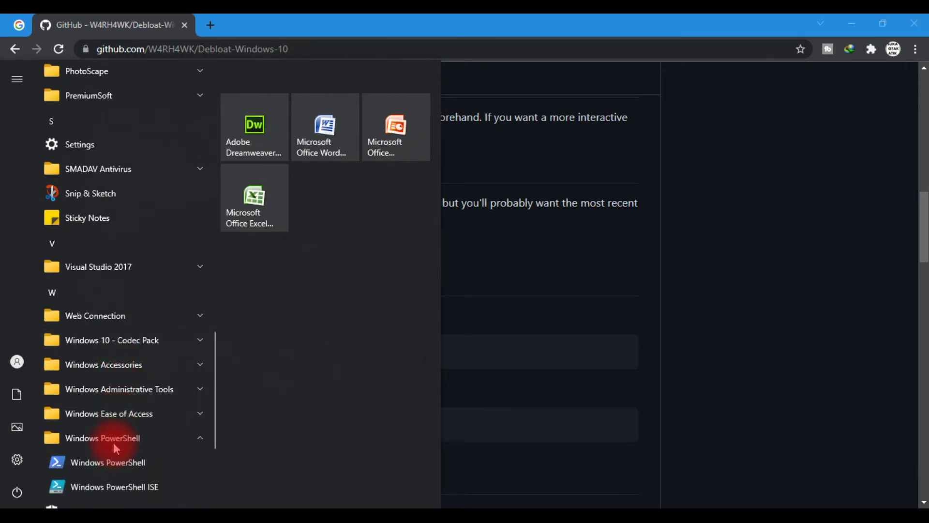
left_click(135, 490)
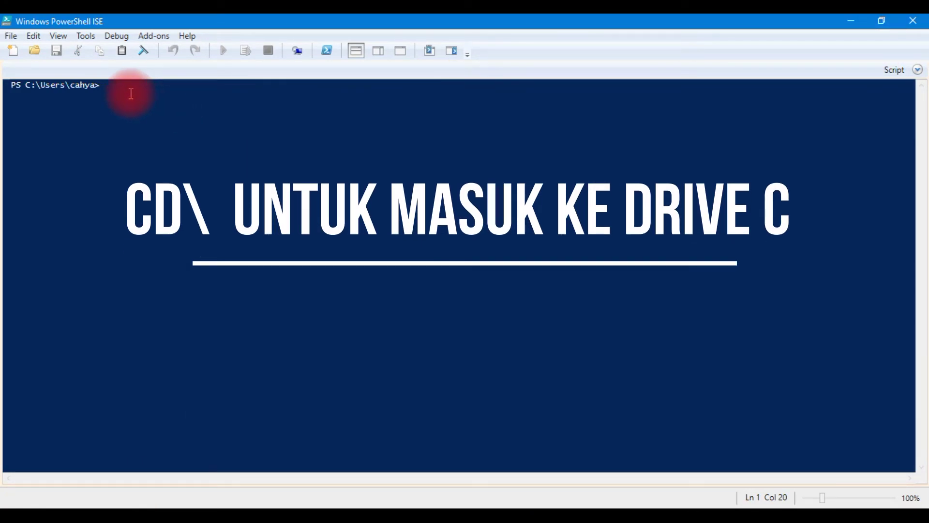
Change the PowerShell working directory to the root of drive C: with CD\
type("CD")
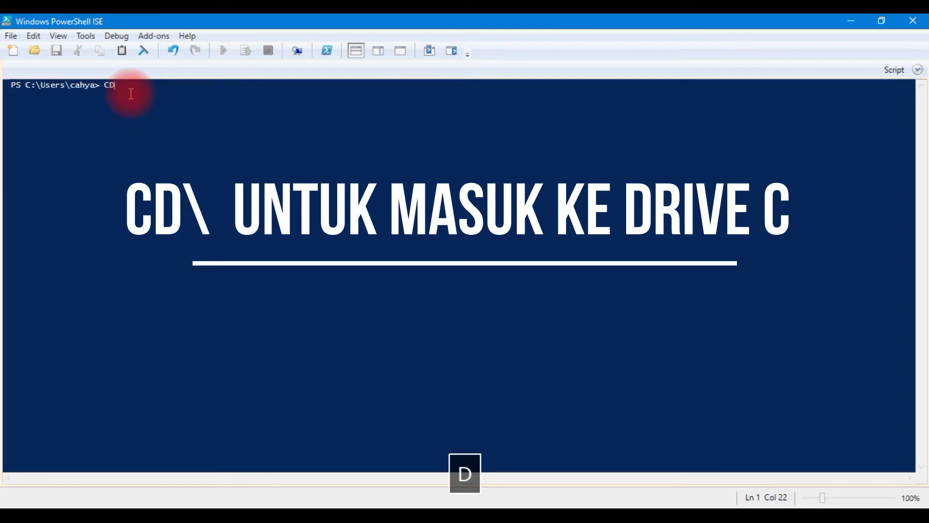
type("\\")
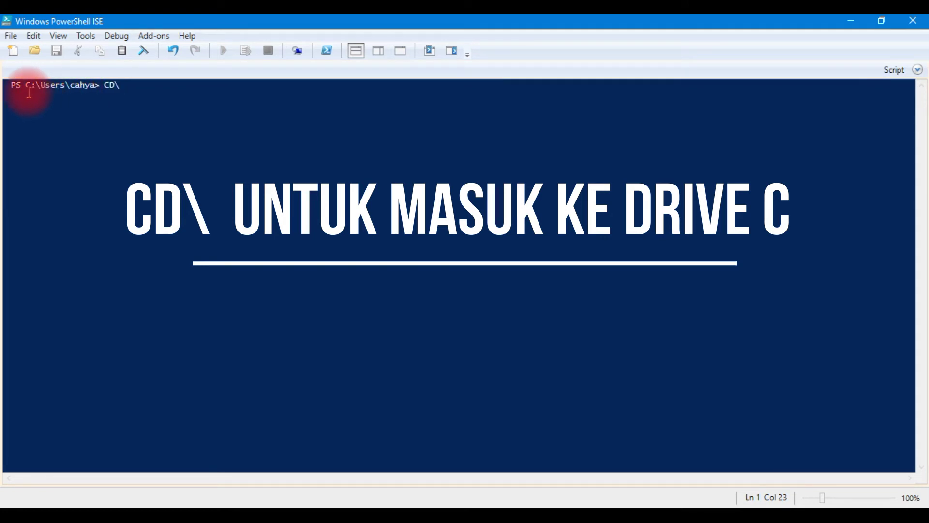
key("Return")
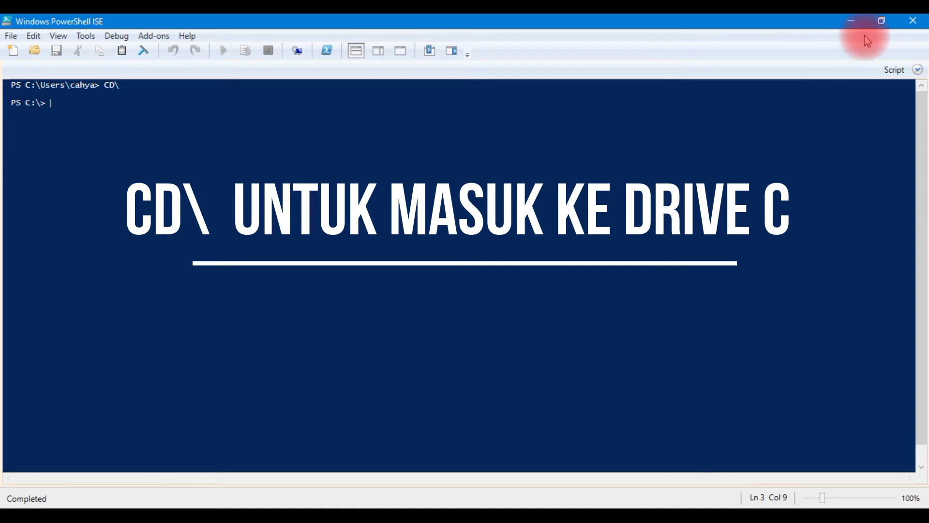
Restore the PowerShell ISE and Chrome windows to smaller sizes and arrange them side by side, with PowerShell ISE on the left
left_click(882, 20)
left_click_drag(297, 32, 705, 61)
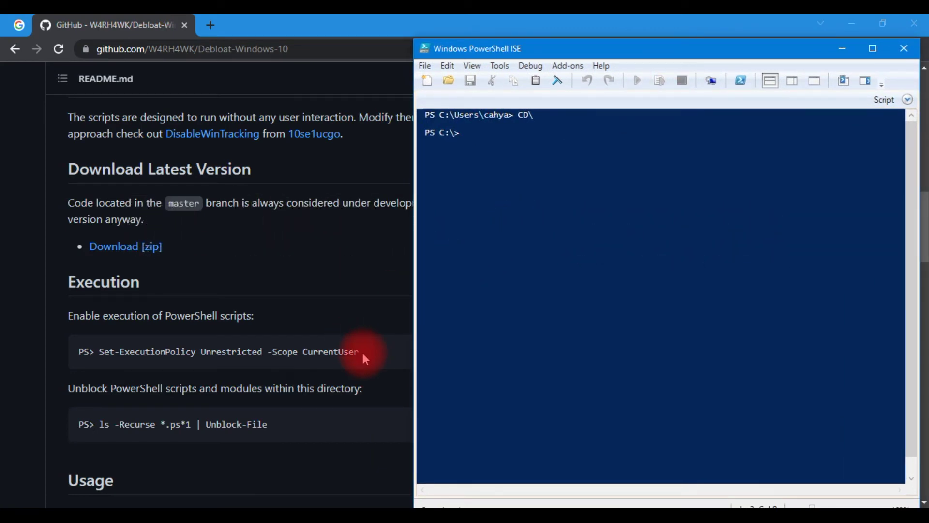
left_click(883, 23)
left_click_drag(792, 54, 622, 212)
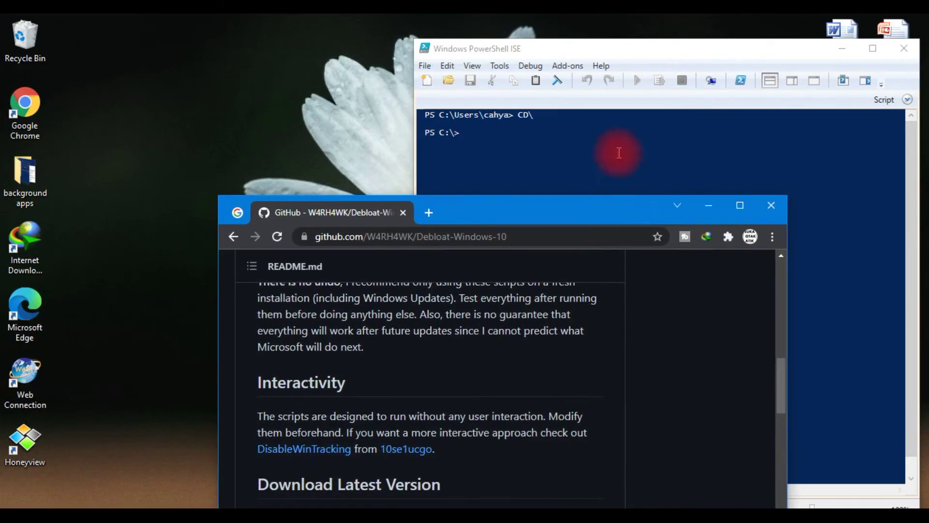
left_click_drag(595, 45, 194, 30)
left_click(384, 124)
left_click_drag(560, 211, 832, 37)
Copy the command Set-ExecutionPolicy Unrestricted -Scope CurrentUser from the Execution section of the GitHub README
scroll(713, 350, "down", 3)
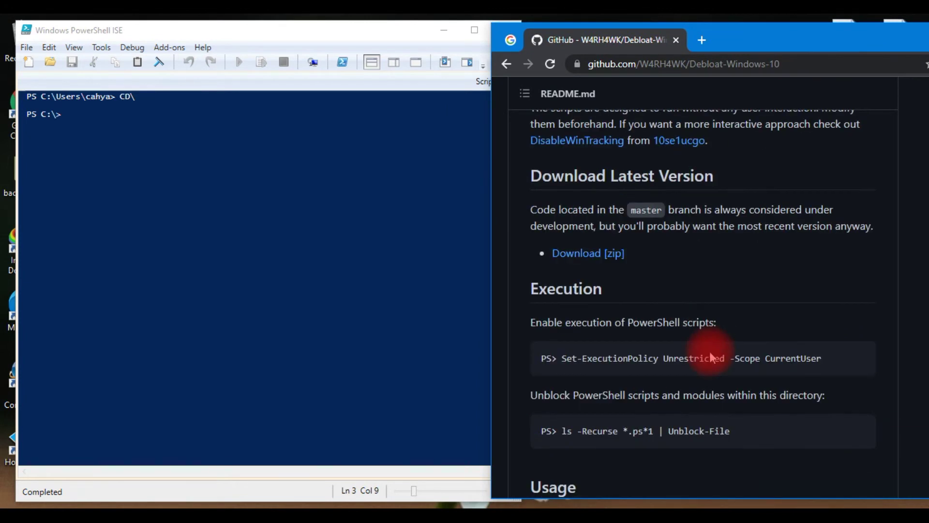
scroll(711, 356, "down", 1)
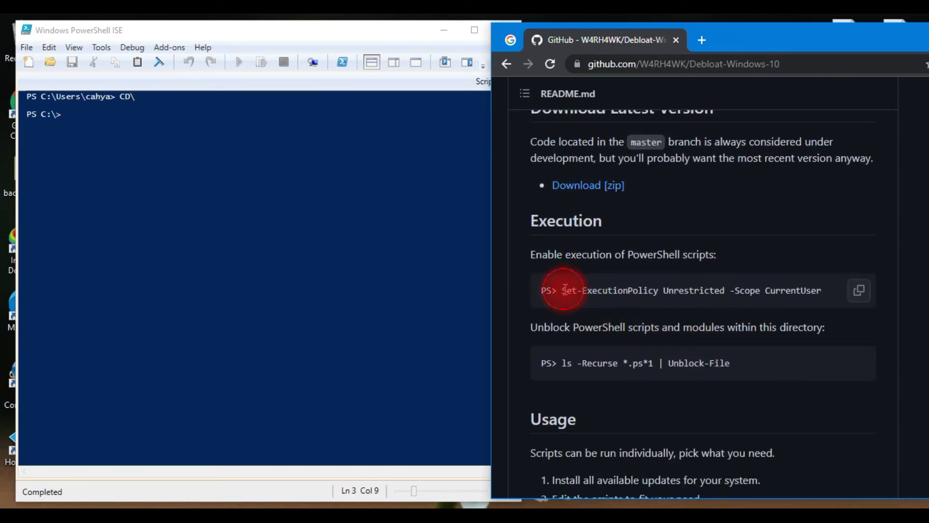
left_click_drag(561, 291, 808, 294)
key("super+c")
right_click(808, 293)
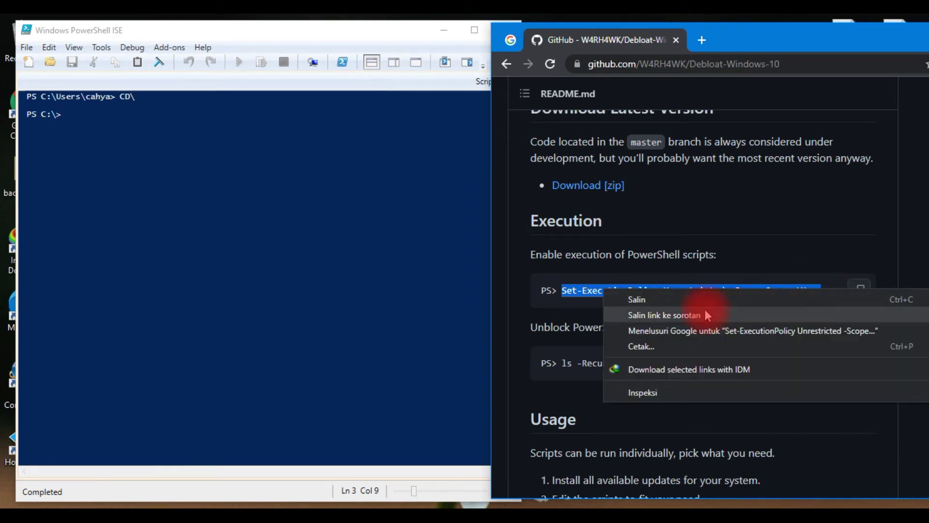
left_click(692, 297)
Run Set-ExecutionPolicy Unrestricted -Scope CurrentUser in PowerShell ISE and accept the execution policy change with Yes to All
left_click(123, 119)
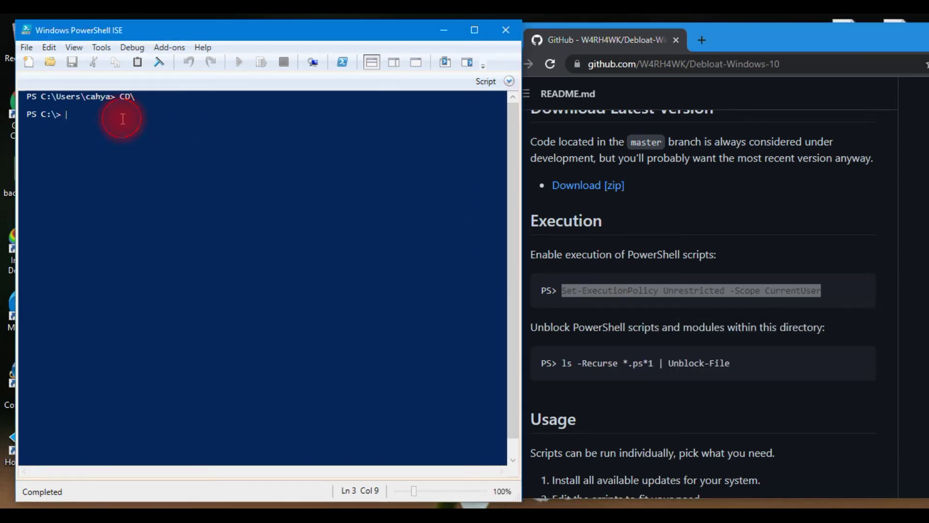
left_click(153, 154)
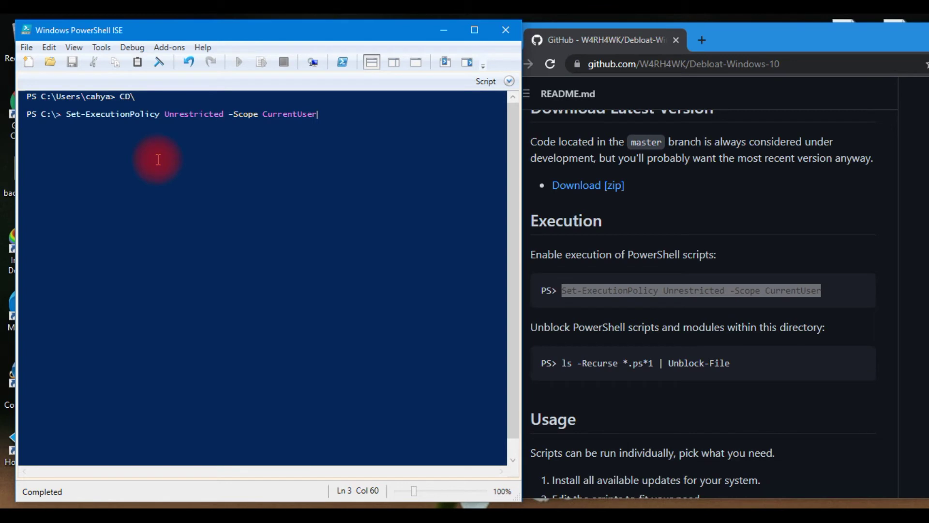
key("Return")
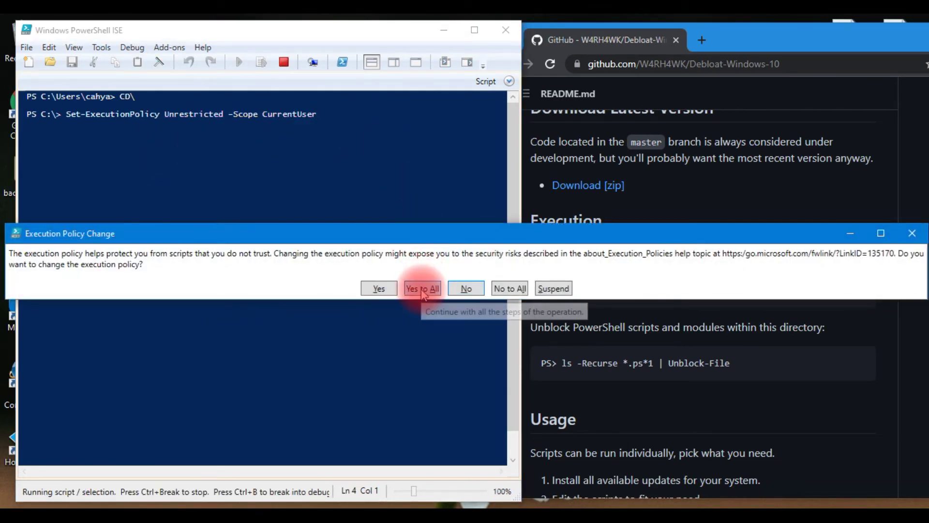
left_click(422, 289)
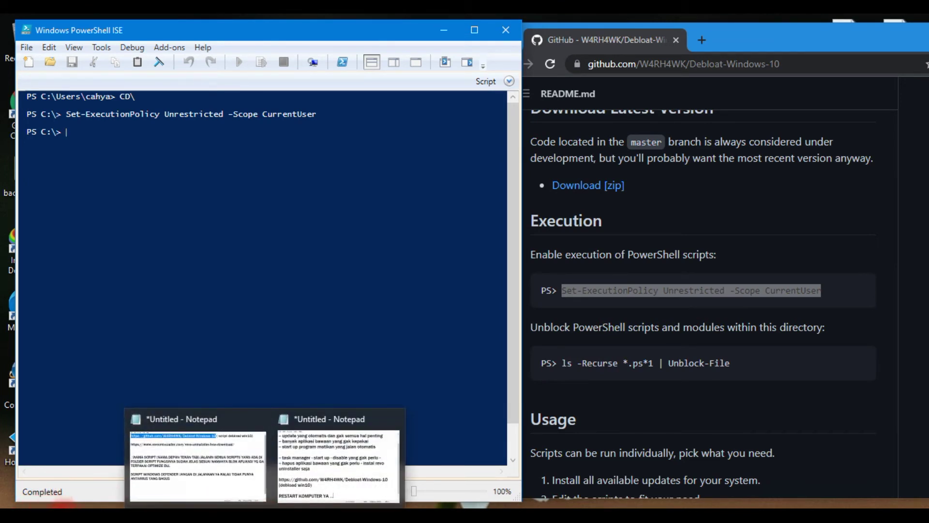
Copy the command ls -Recurse *.ps*1 | Unblock-File from the Execution section of the GitHub README
mouse_move(63, 505)
mouse_move(741, 361)
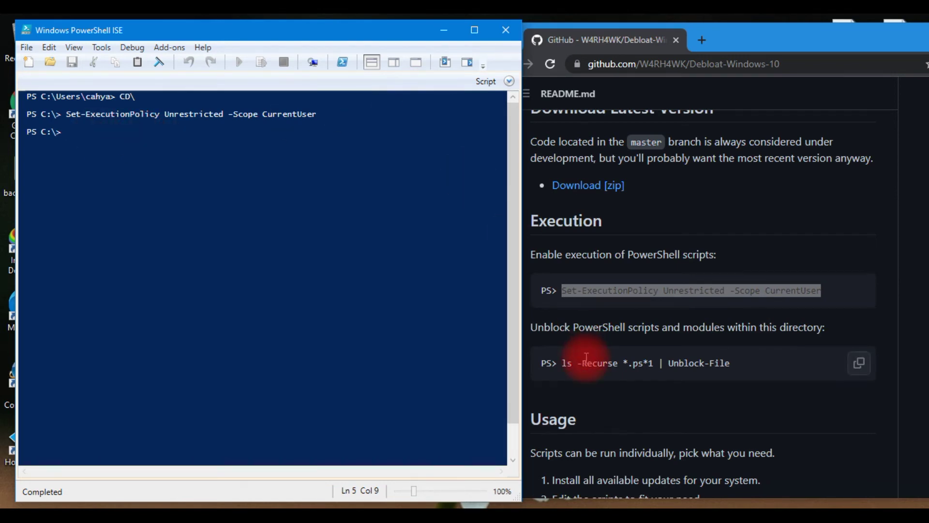
left_click_drag(564, 363, 717, 372)
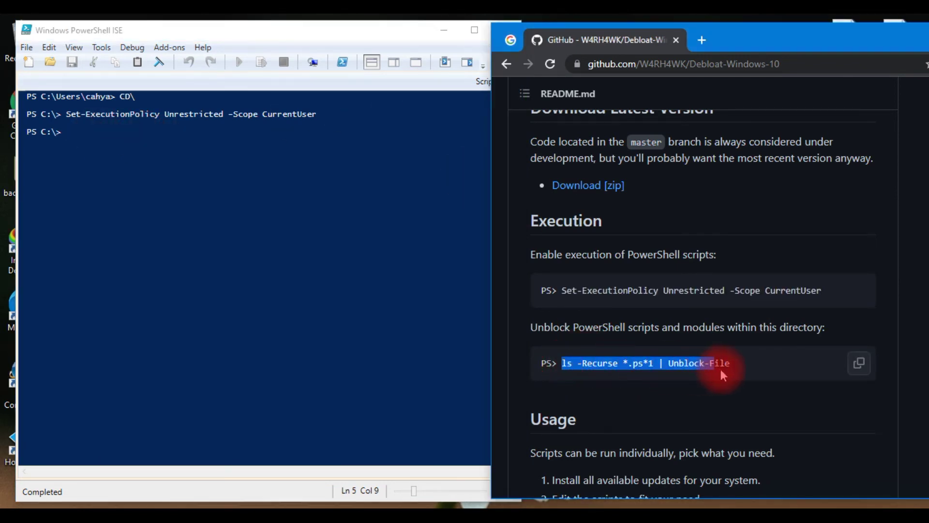
right_click(692, 359)
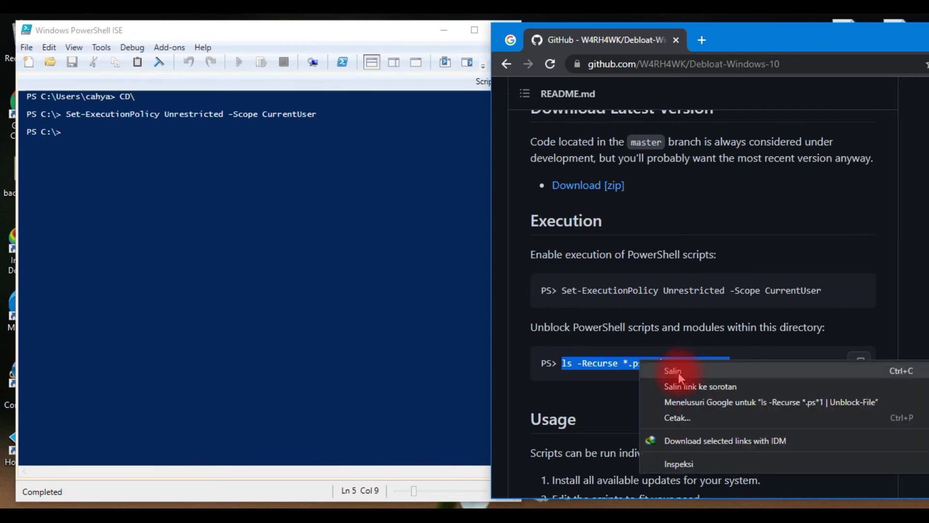
left_click(680, 372)
Run ls -Recurse *.ps*1 | Unblock-File at the C:\ prompt in PowerShell ISE
left_click(97, 137)
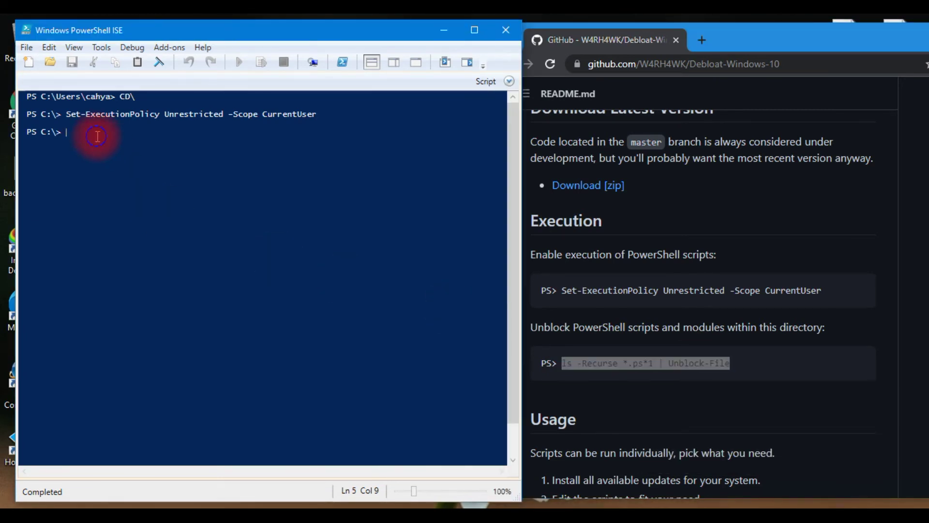
right_click(97, 135)
left_click(131, 179)
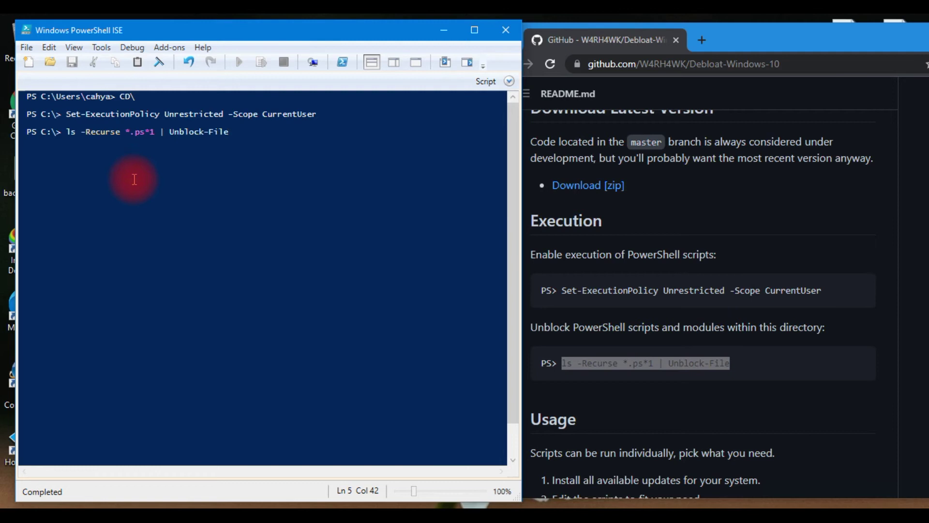
key("Return")
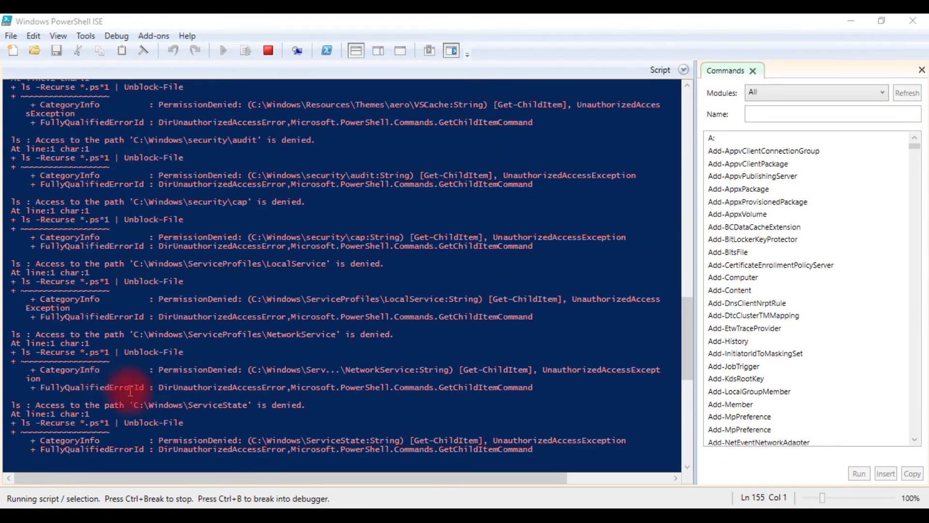
Look through the console output of the Unblock-File command from its early entries to the end
left_click_drag(689, 329, 675, 114)
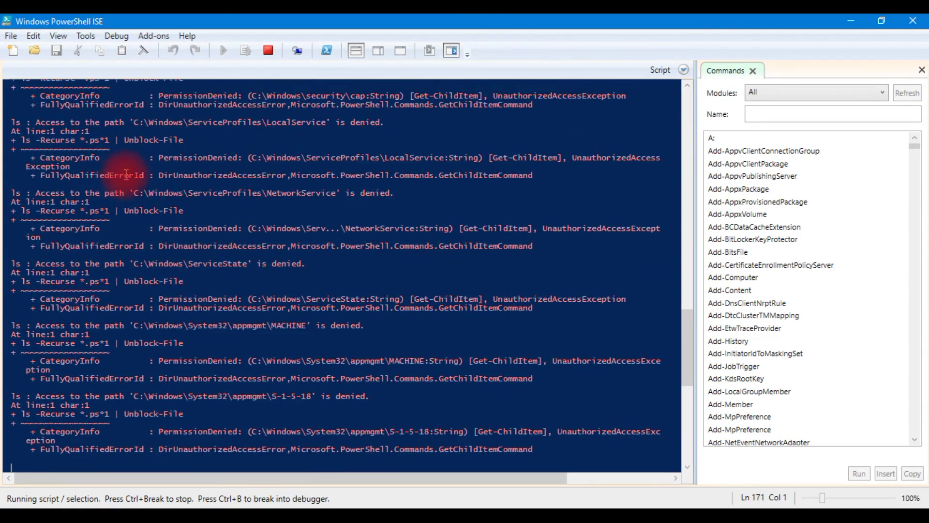
left_click_drag(699, 361, 646, 82)
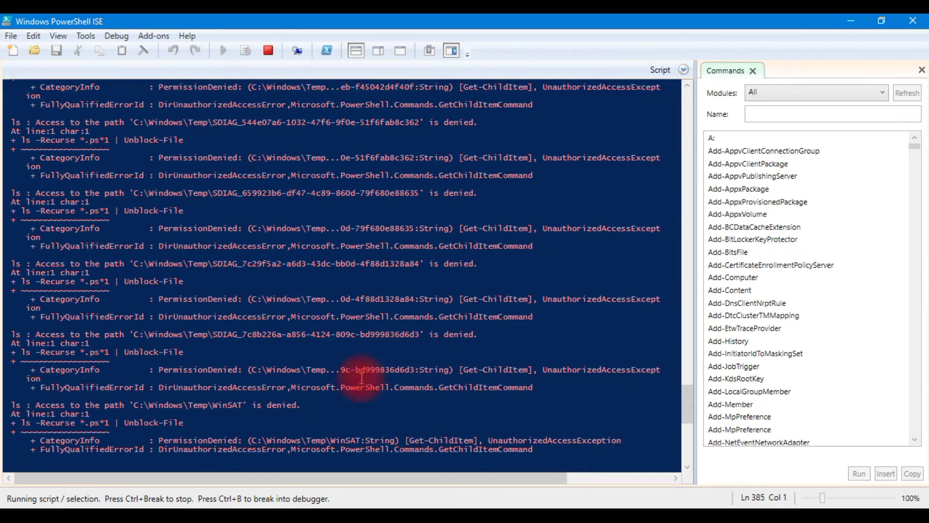
mouse_move(304, 505)
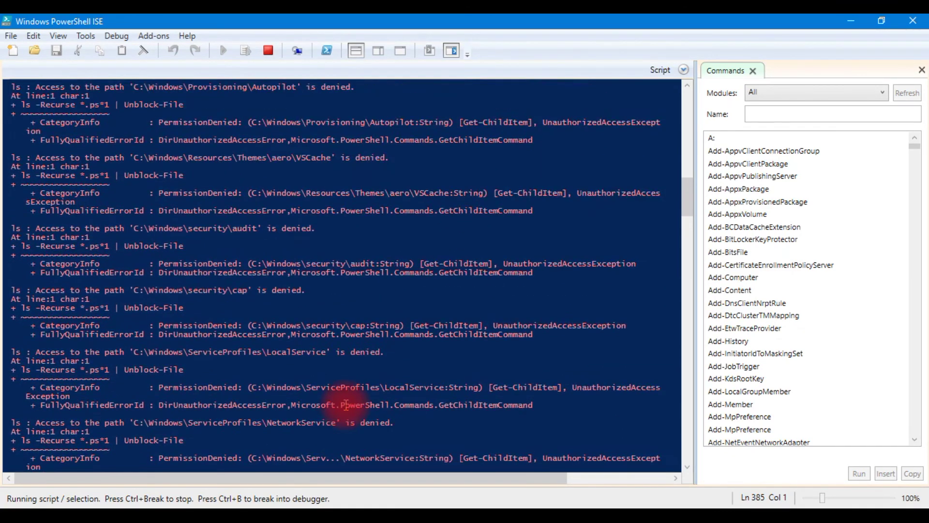
scroll(346, 405, "up", 20)
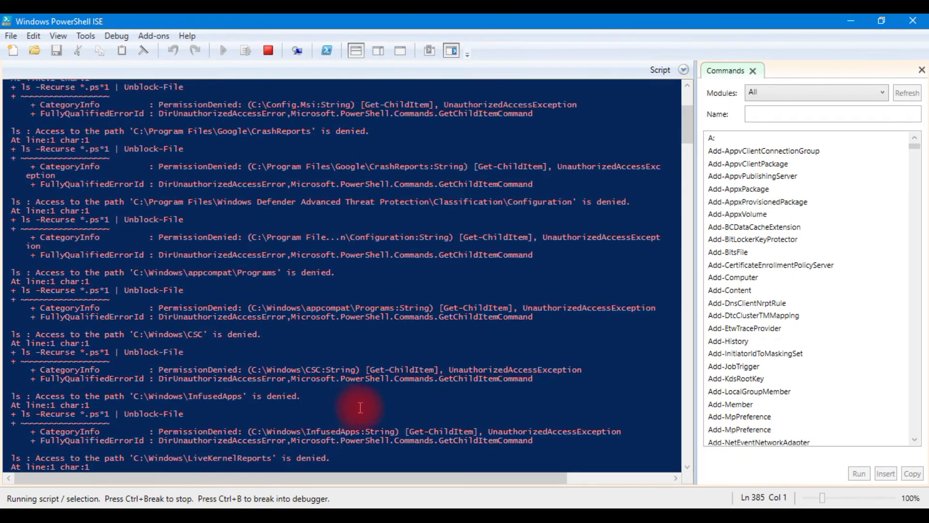
left_click_drag(688, 138, 680, 423)
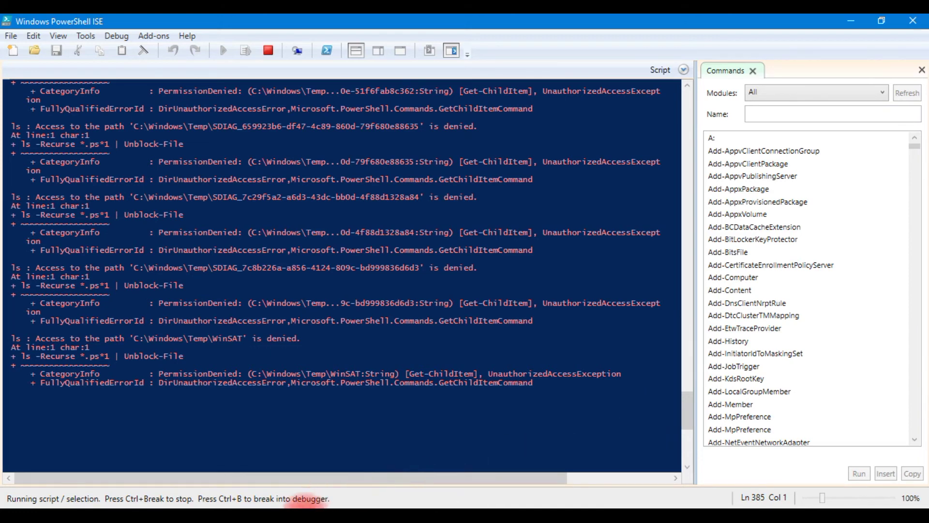
Switch to File Explorer and copy the scripts folder from Debloat-Windows-10-master into the root of Local Disk (C:)
left_click(332, 522)
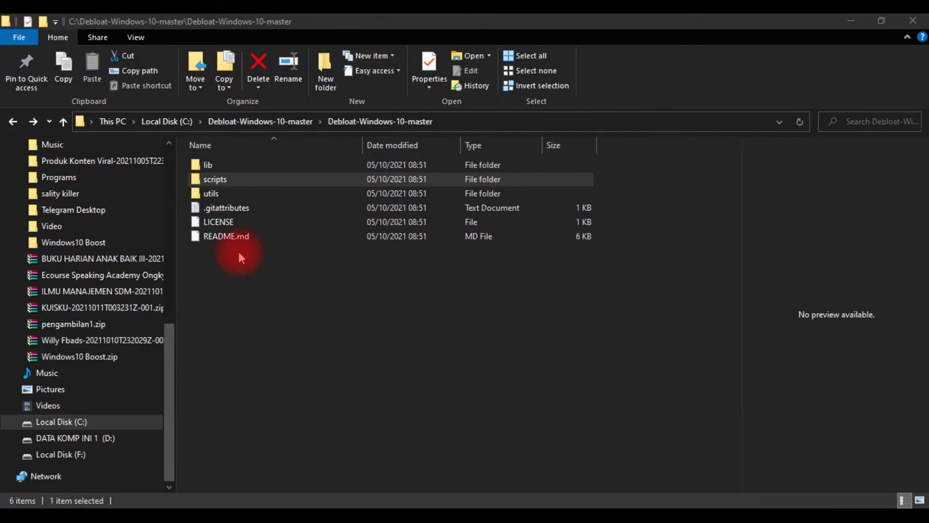
left_click(227, 194)
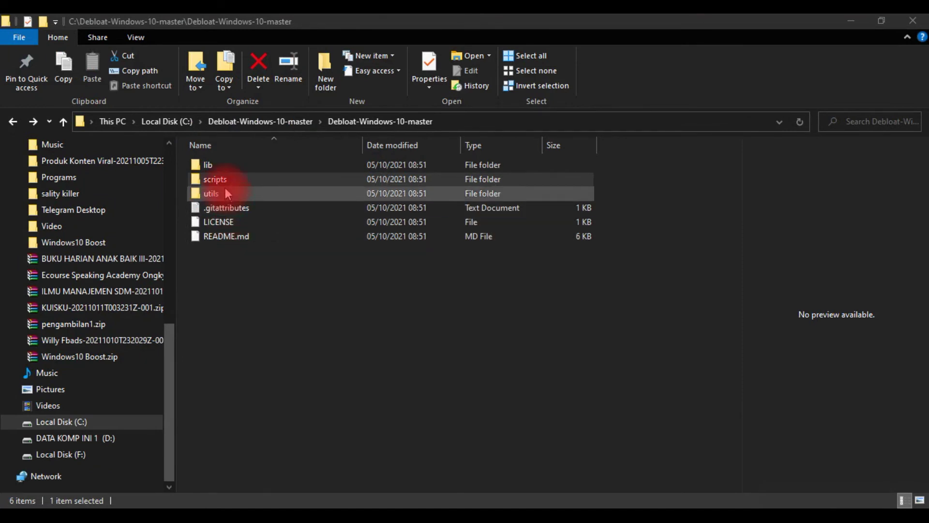
right_click(223, 178)
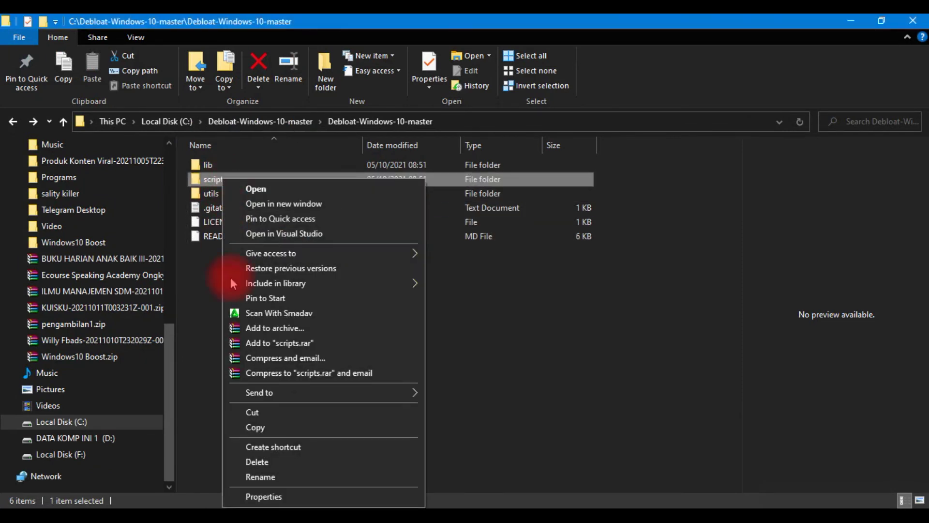
left_click(267, 426)
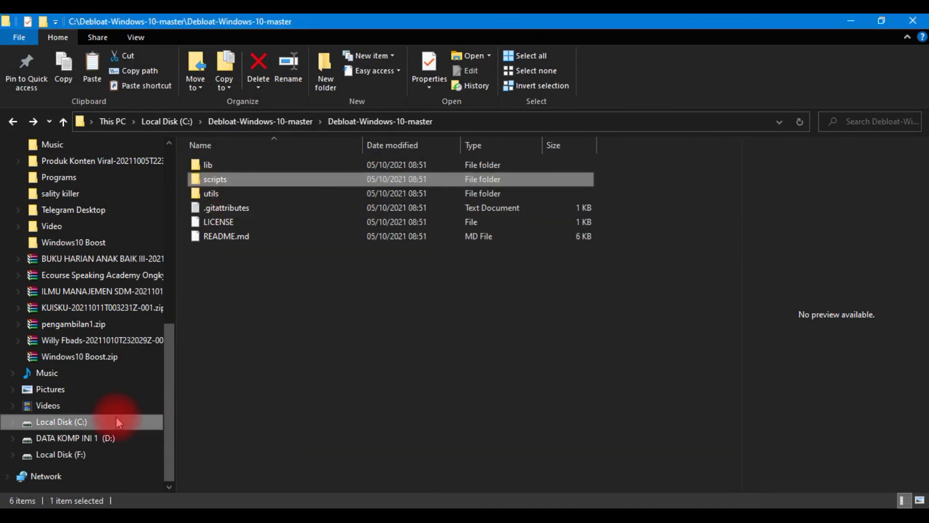
left_click(78, 425)
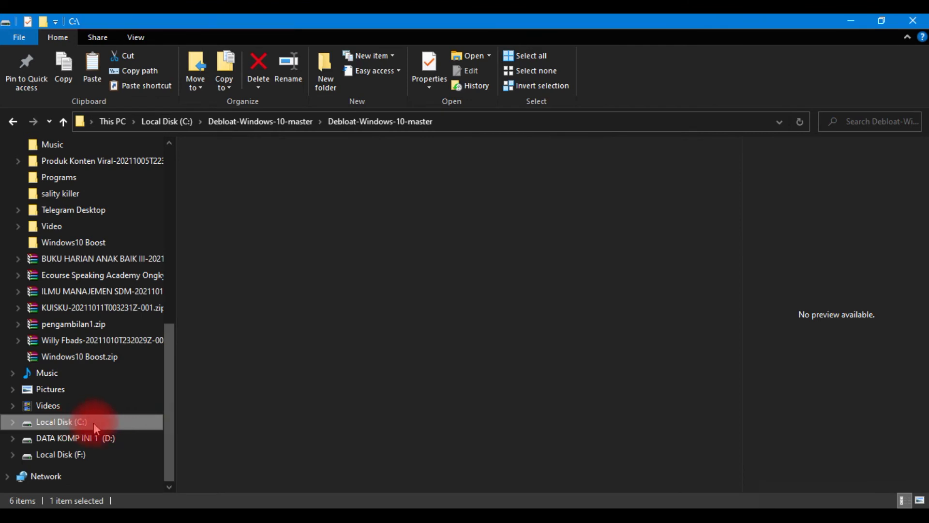
right_click(228, 452)
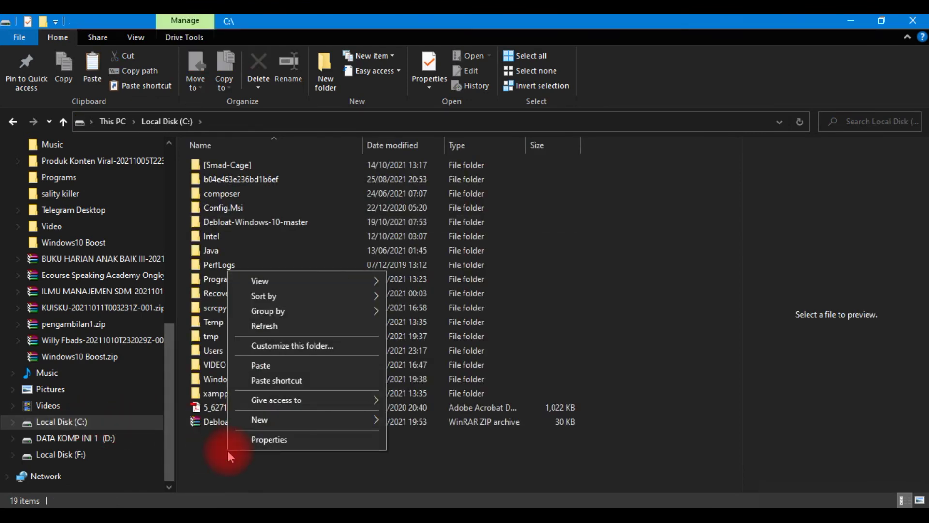
left_click(254, 366)
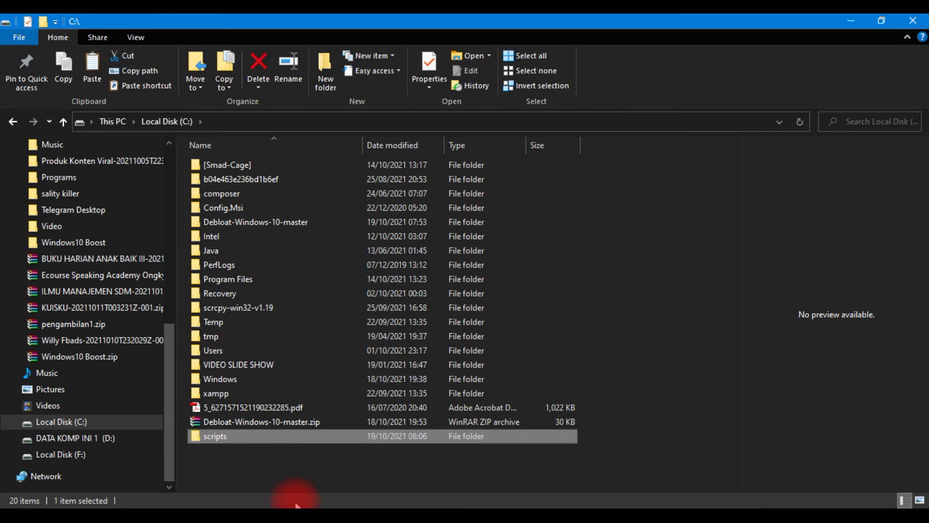
Return to PowerShell ISE and change the working directory to the scripts folder with CD SCRIPTS
left_click(321, 504)
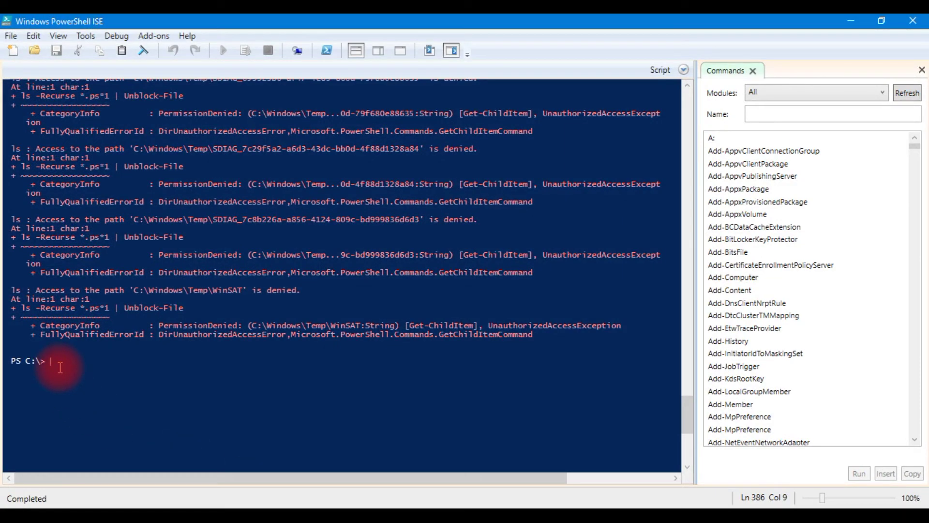
type("CD SCRIPTS")
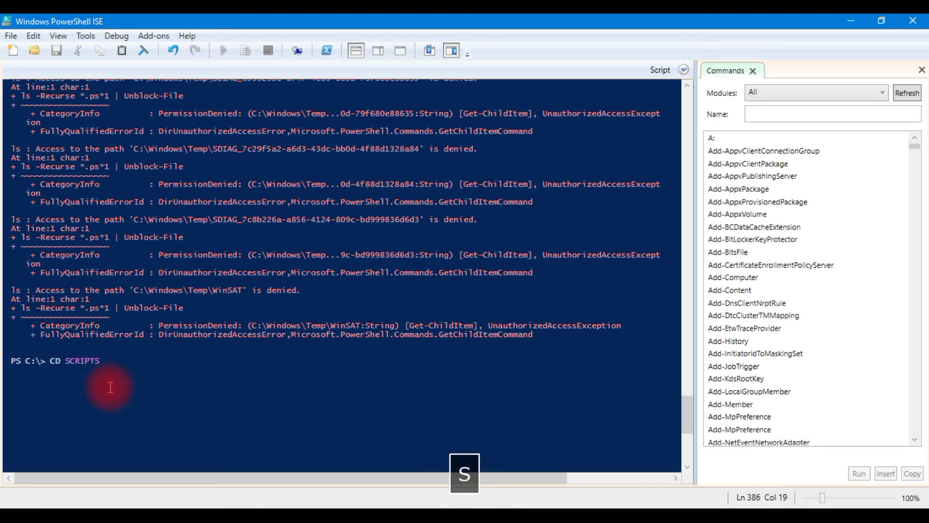
key("Return")
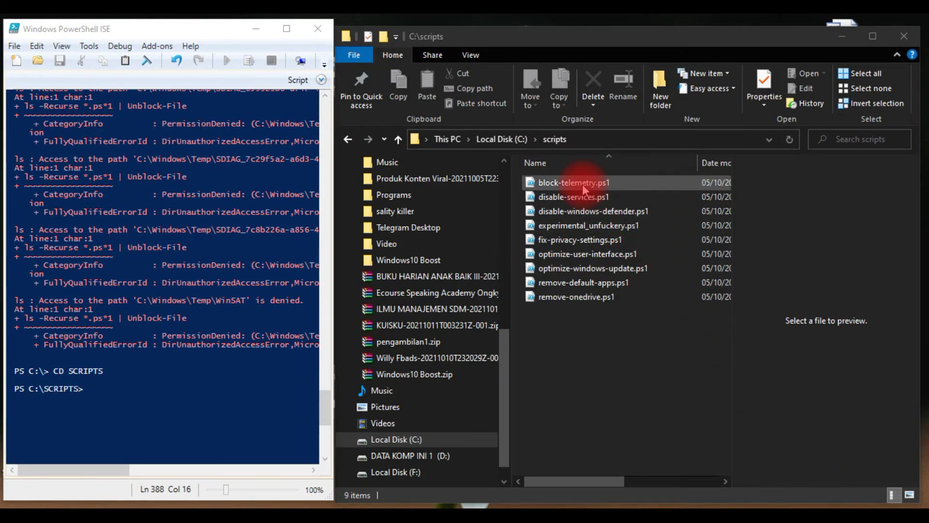
Start a command with .\ at the C:\SCRIPTS prompt to bring up the available scripts
left_click(94, 386)
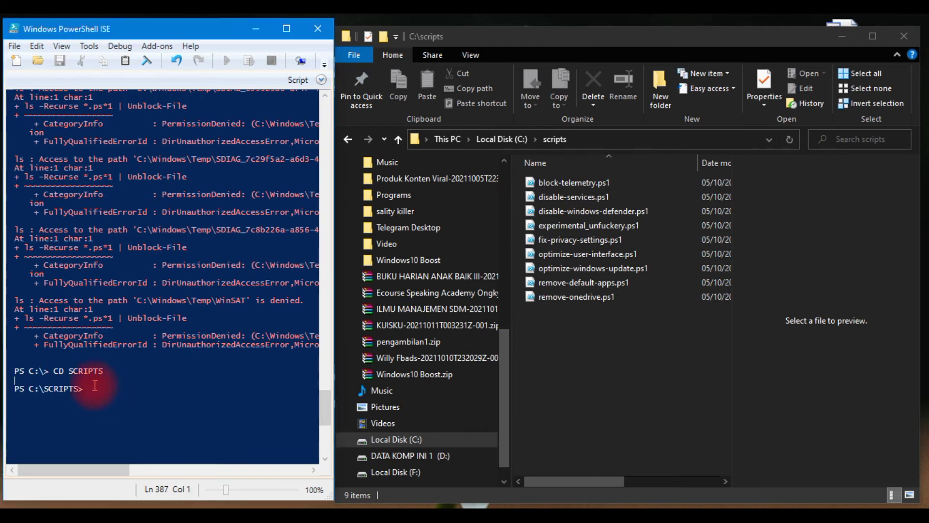
left_click(94, 388)
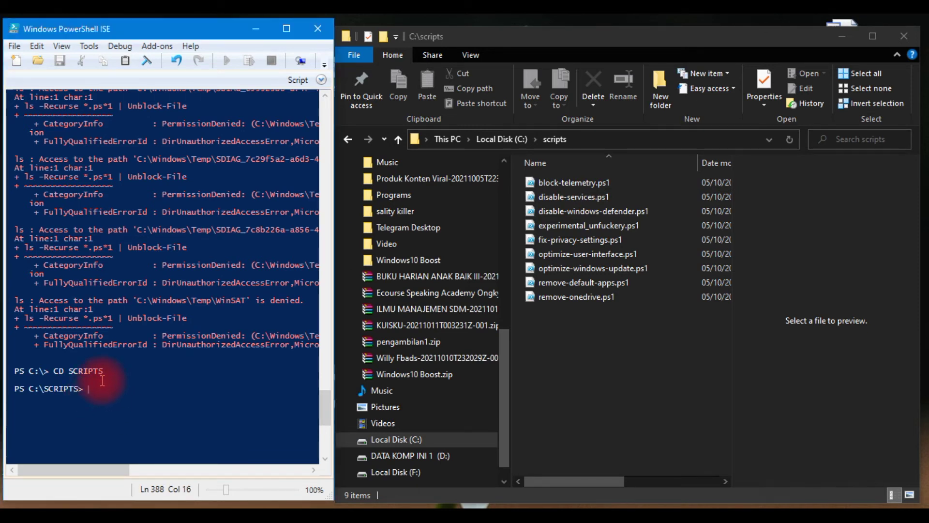
type(".\\")
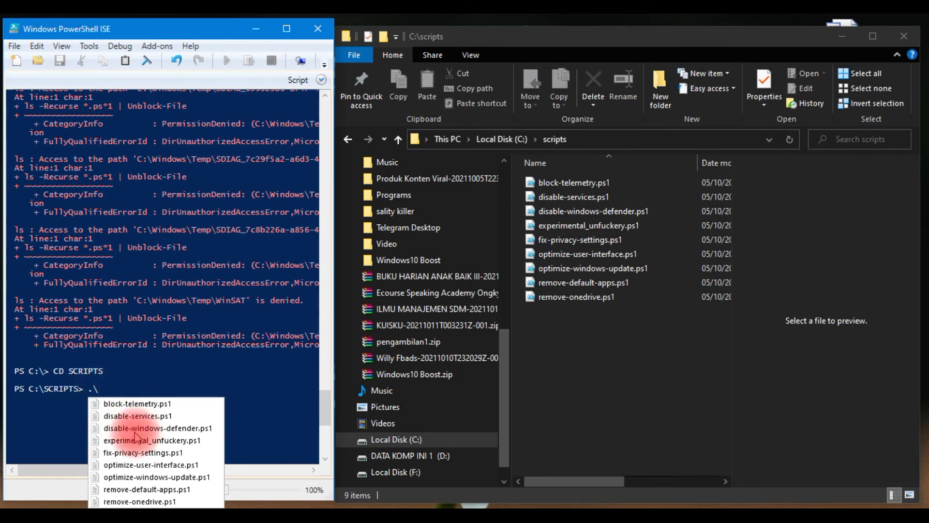
Capture the console area with the script suggestions in Lightshot and save it as JPEG JALANIN SCRIPT in the background apps folder
key("Print")
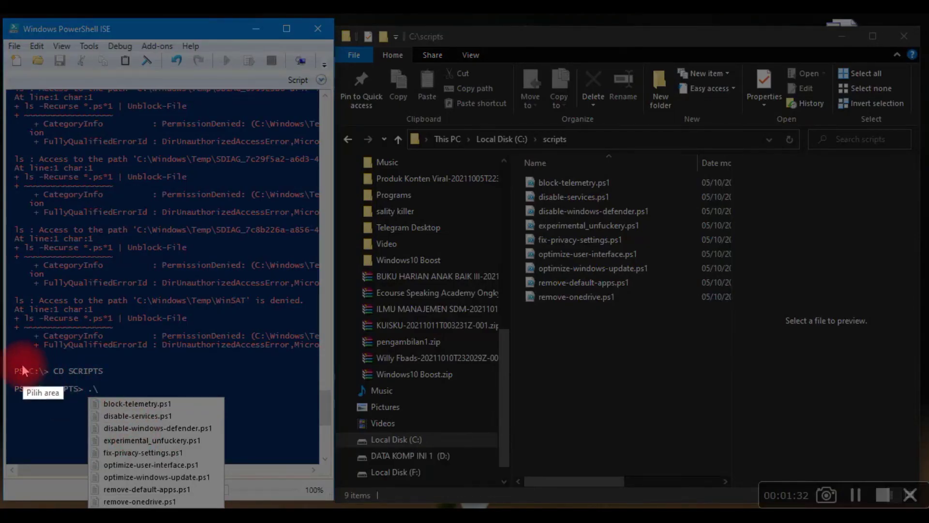
mouse_move(5, 356)
left_mouse_down()
mouse_move(262, 441)
mouse_move(276, 520)
mouse_move(277, 507)
left_mouse_up()
left_click(243, 518)
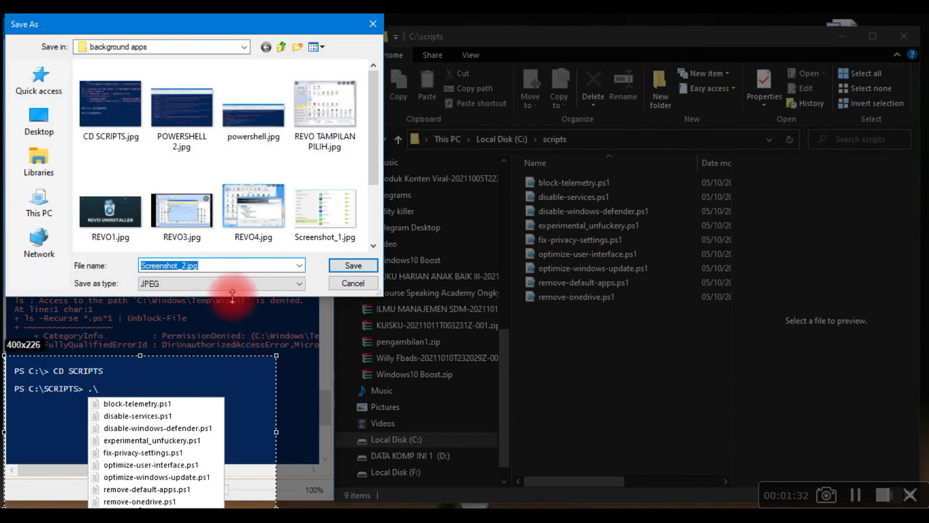
type("JALAN")
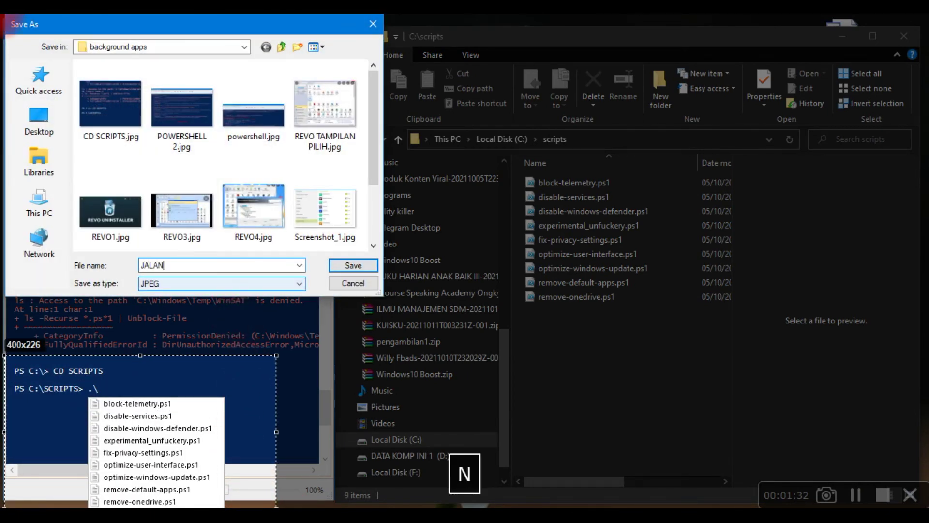
type("IN SCRIPT")
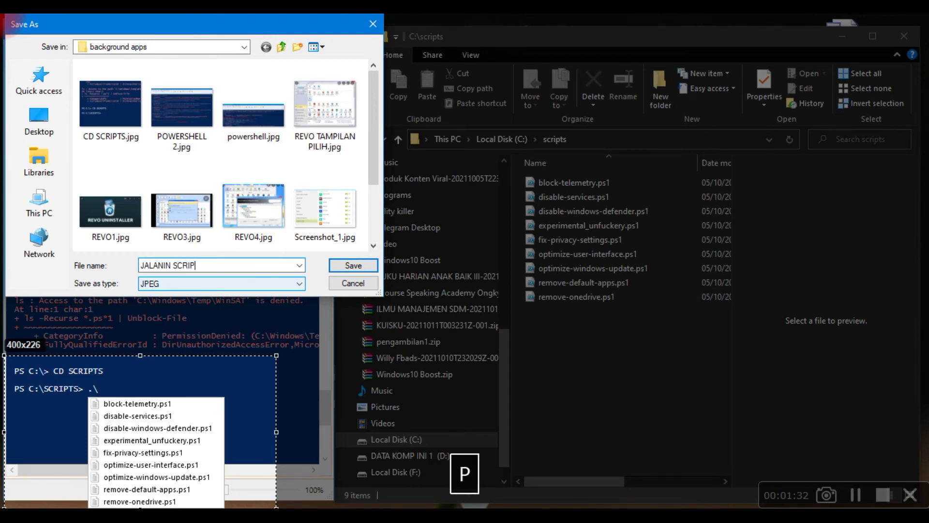
left_click(353, 265)
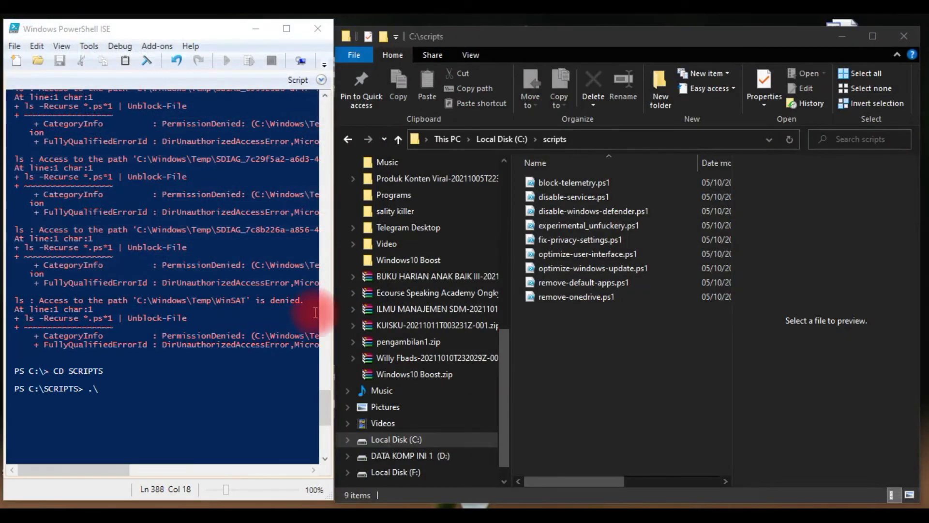
Complete the command at the C:\SCRIPTS prompt as .\block-telemetry.ps1 without running it
left_click(105, 390)
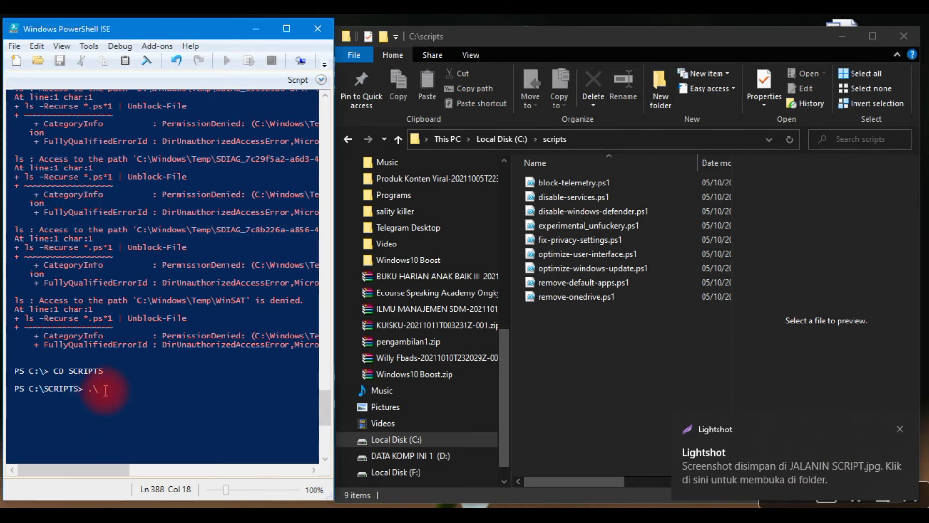
type("B")
type("OOCK")
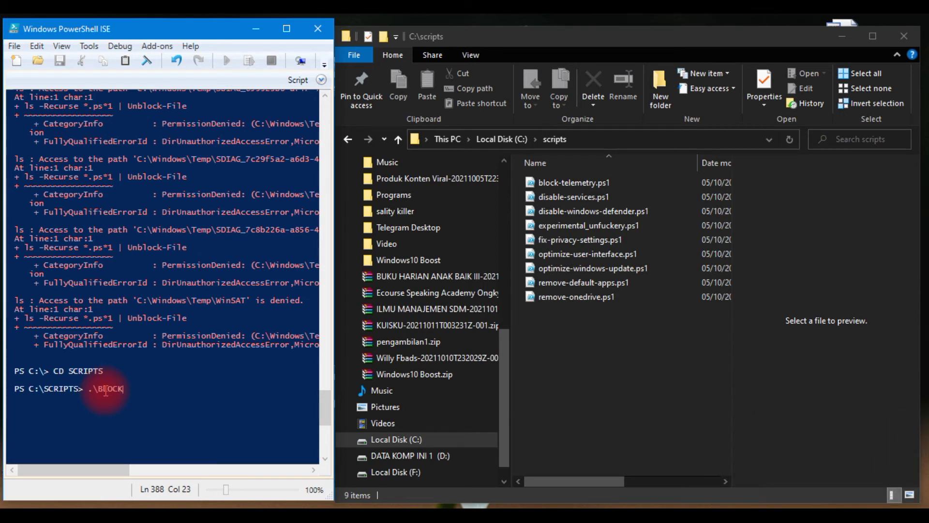
key("Tab")
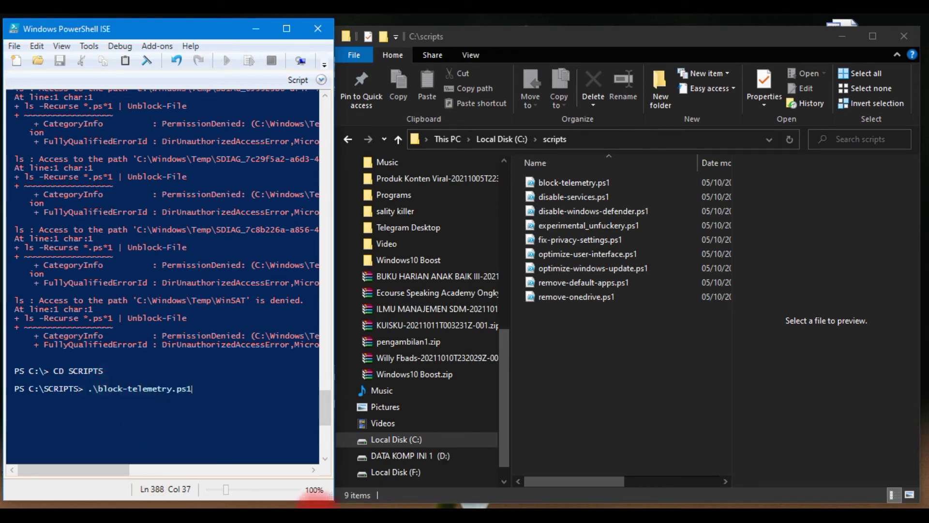
Switch to the Notepad note with the download links and extend its .\ line to .\NAMA SCRIPT (NAMA DEPAN TEKAN TAB)
mouse_move(265, 505)
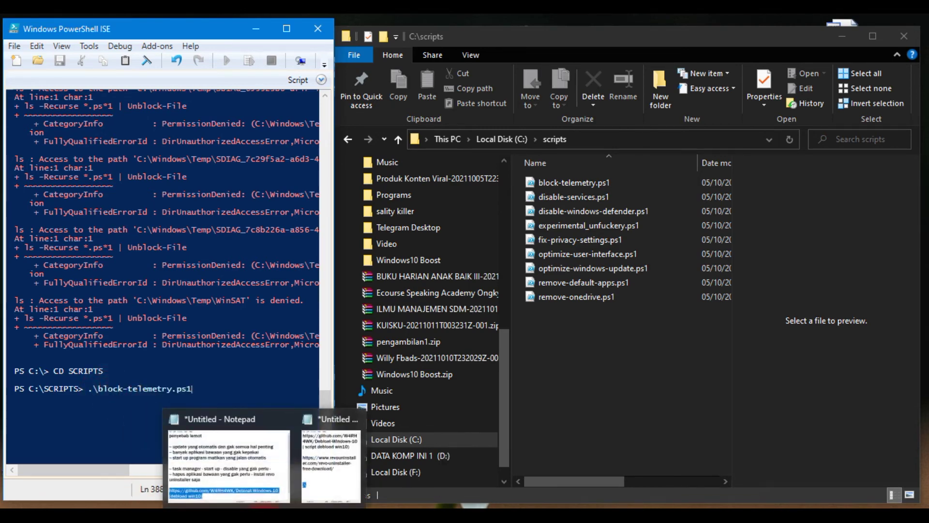
mouse_move(329, 484)
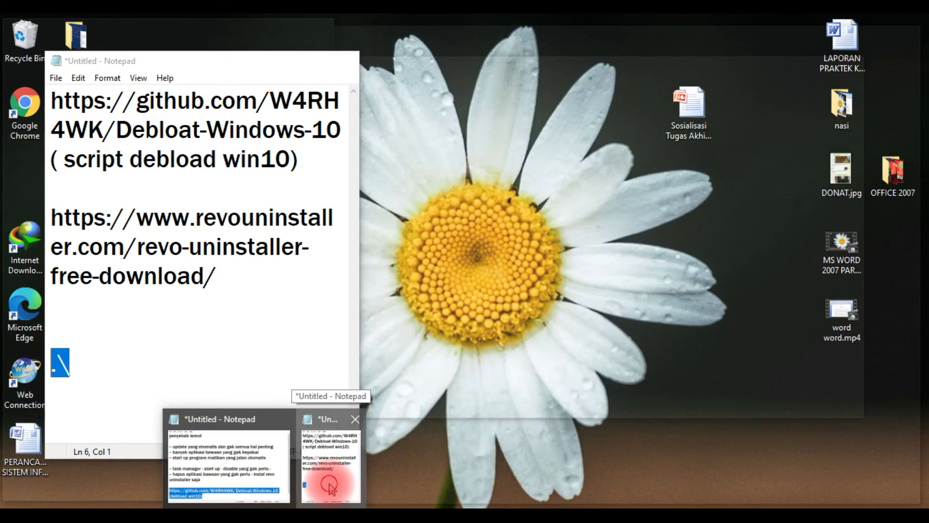
left_click(329, 483)
left_click(91, 363)
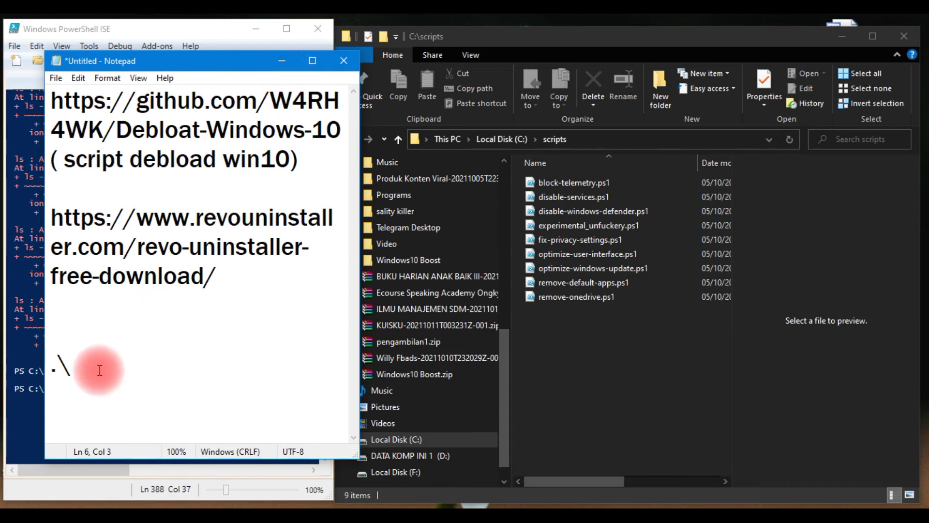
type("NAMA ")
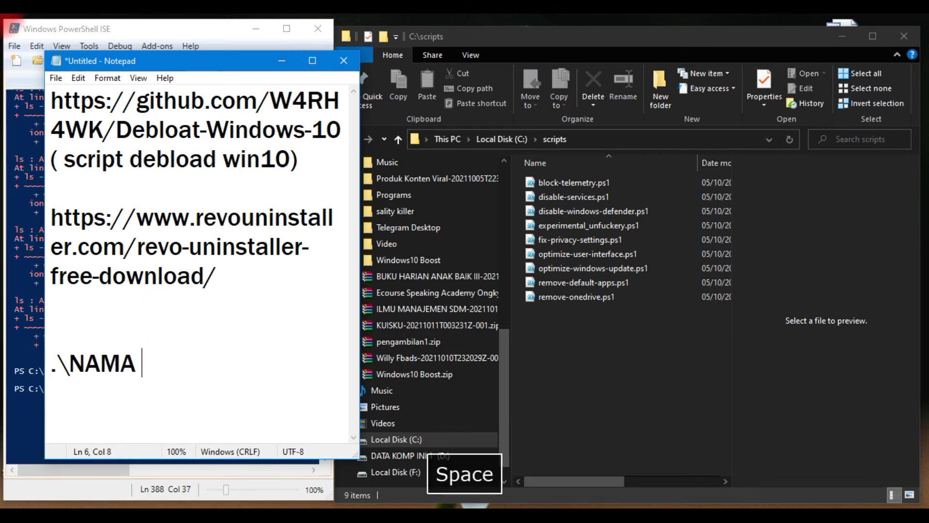
type("SCRIPT")
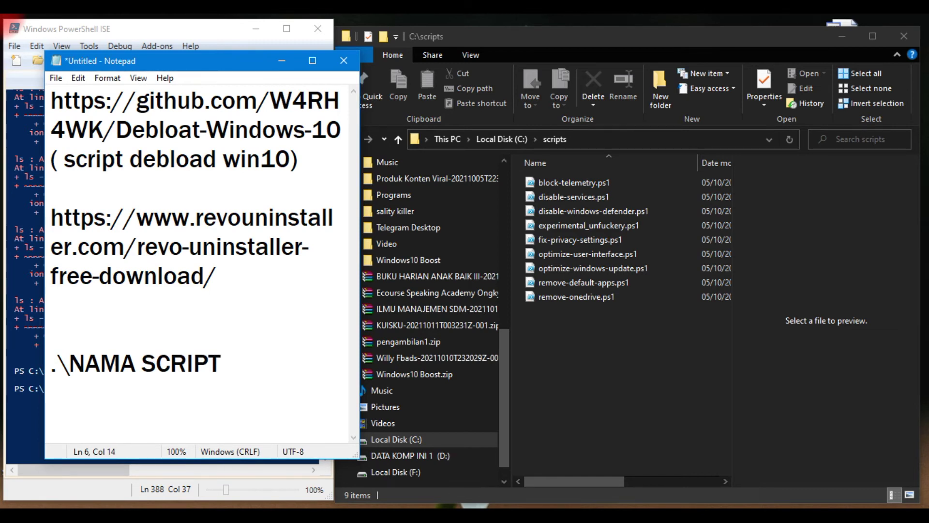
type(" (")
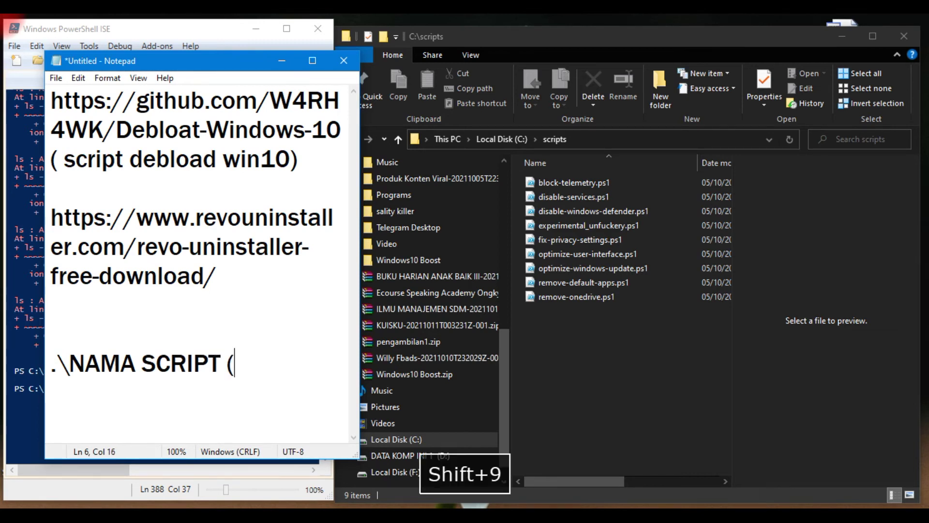
type("NAMA ")
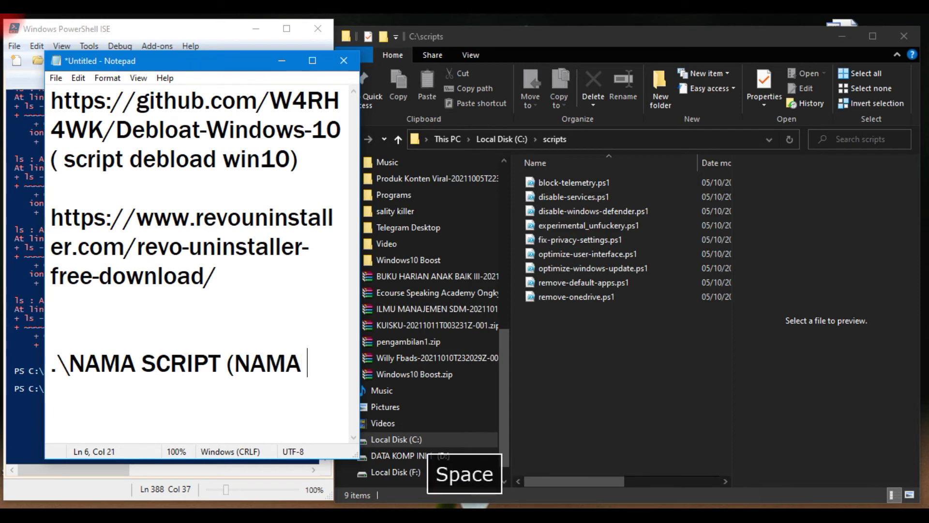
type("DEPAN ")
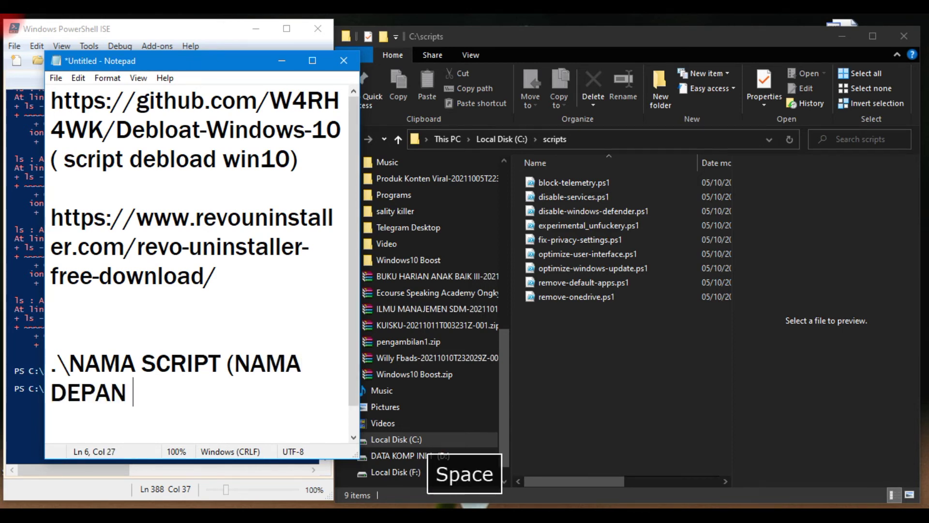
type("TEKAN TAB")
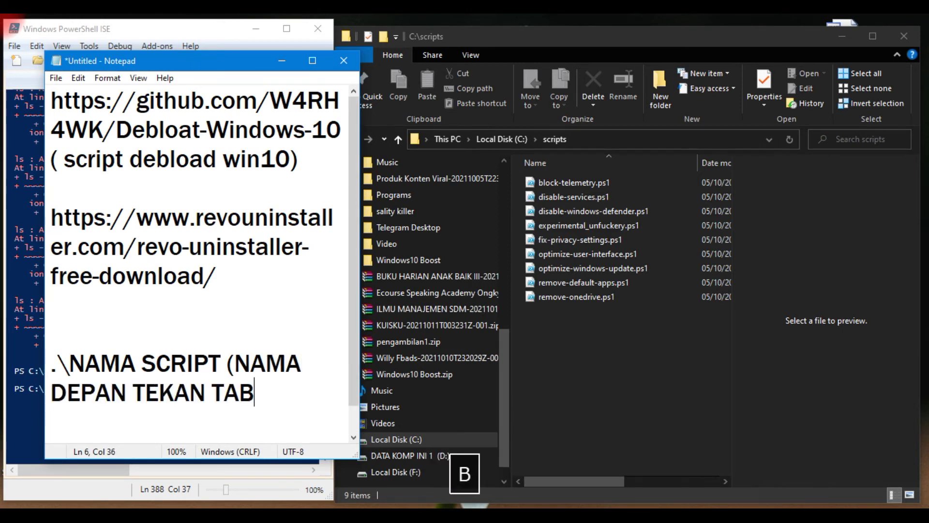
type(")")
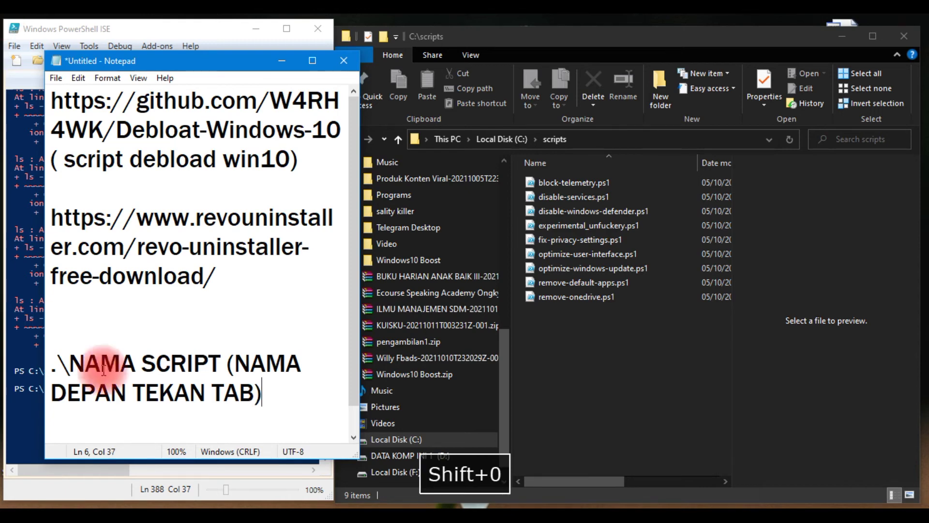
Return to PowerShell ISE and run the prepared .\block-telemetry.ps1 command until it completes
left_click(283, 64)
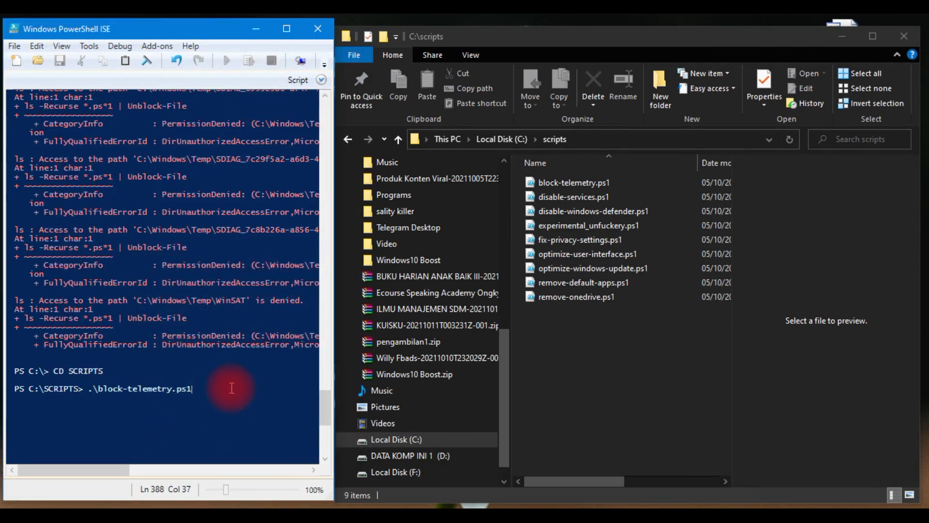
key("Return")
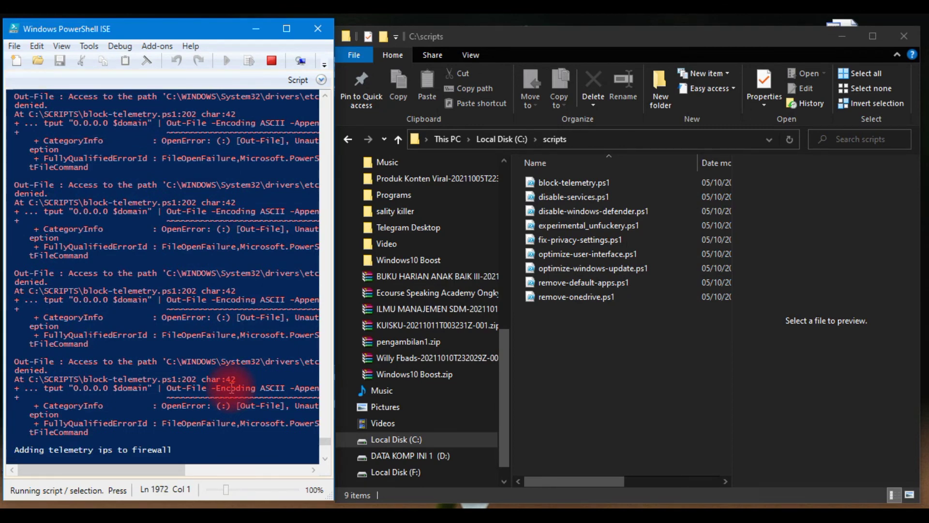
scroll(231, 388, "down", 4)
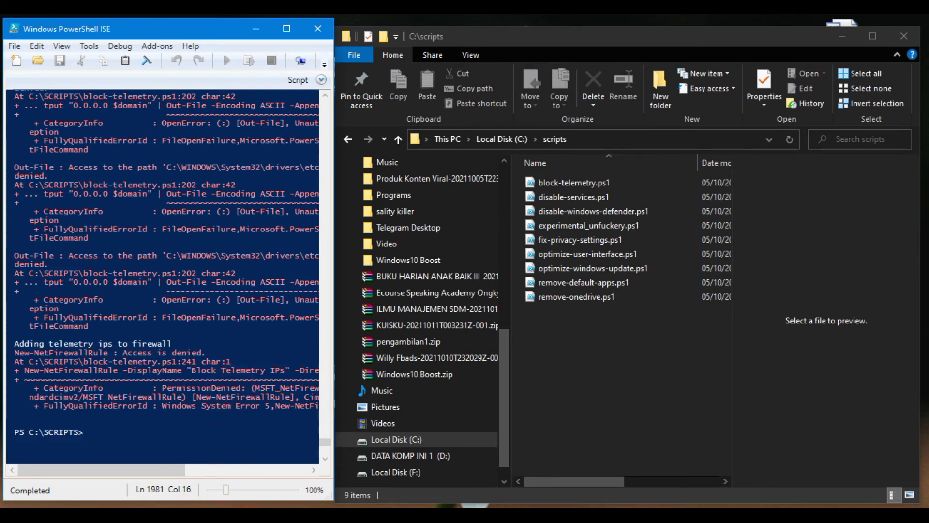
Bring back the Notepad note, move its window aside and add JALANIN SEMUA SCRIPTS YANG ADA DI FOLDER SCRIPT after the closing parenthesis
left_click(307, 465)
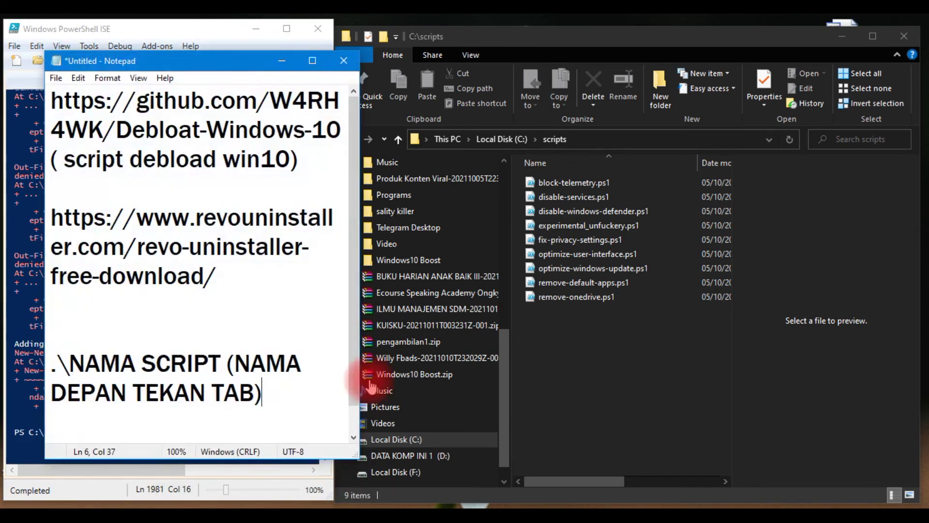
left_click_drag(248, 63, 405, 34)
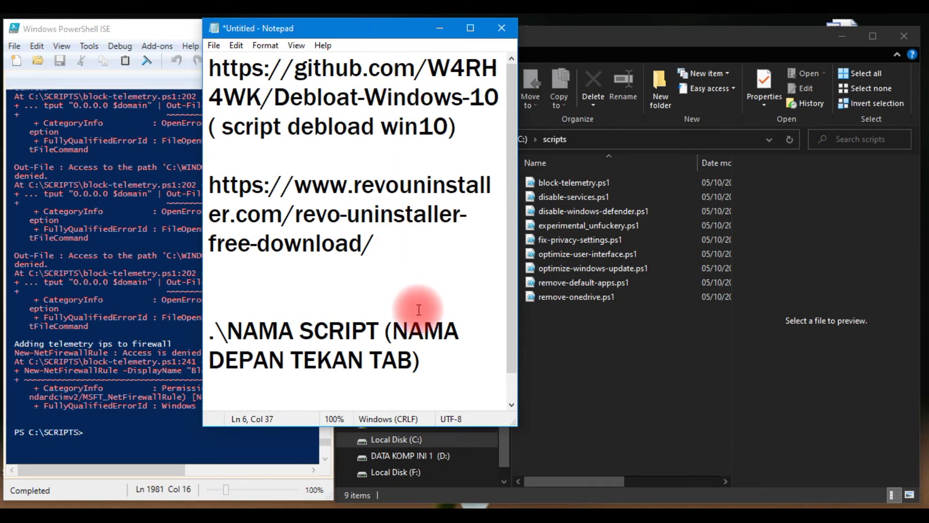
type("JALANIN")
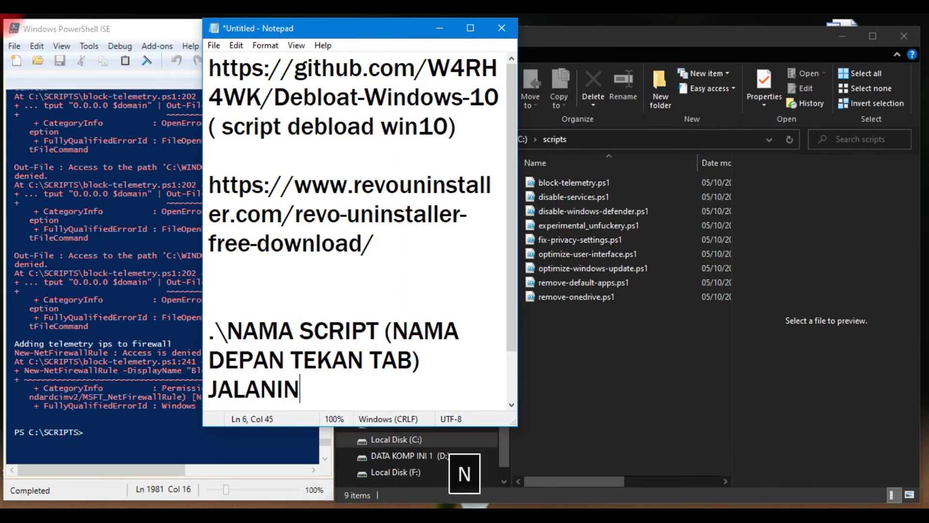
type(" SEMUA S")
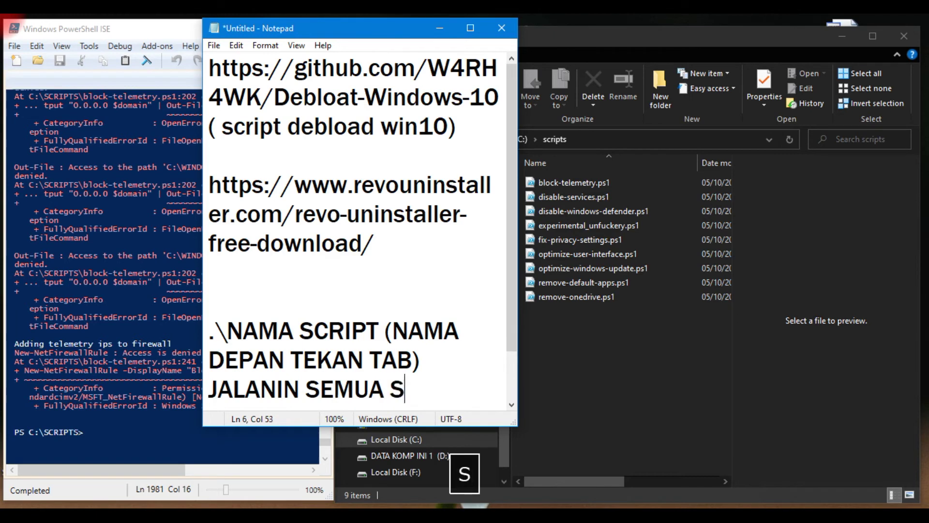
type("CRIPTS")
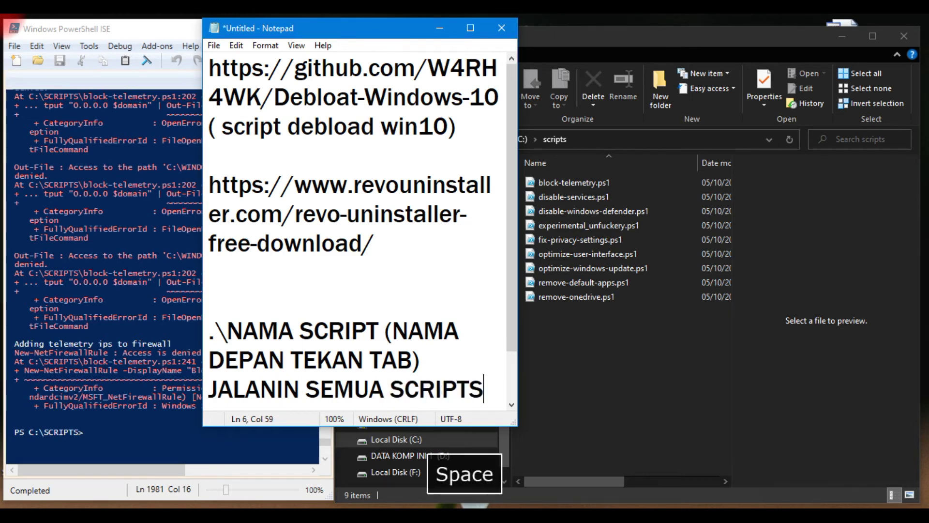
type(" YANG ADA DI")
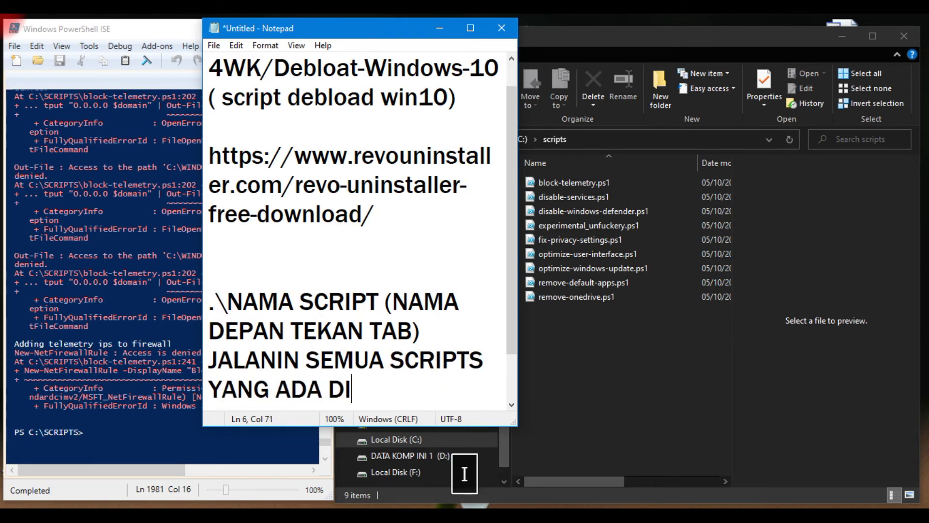
type(" FOLDER ")
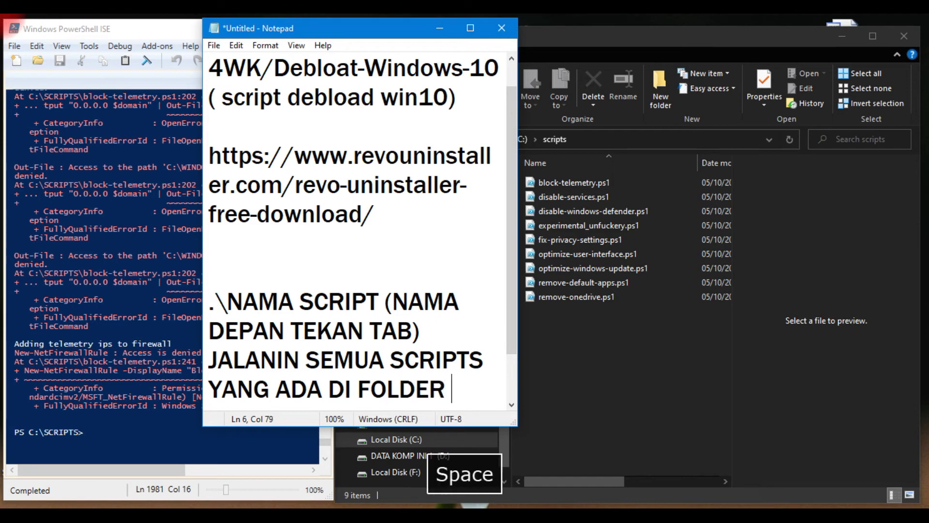
type("SCRIPT")
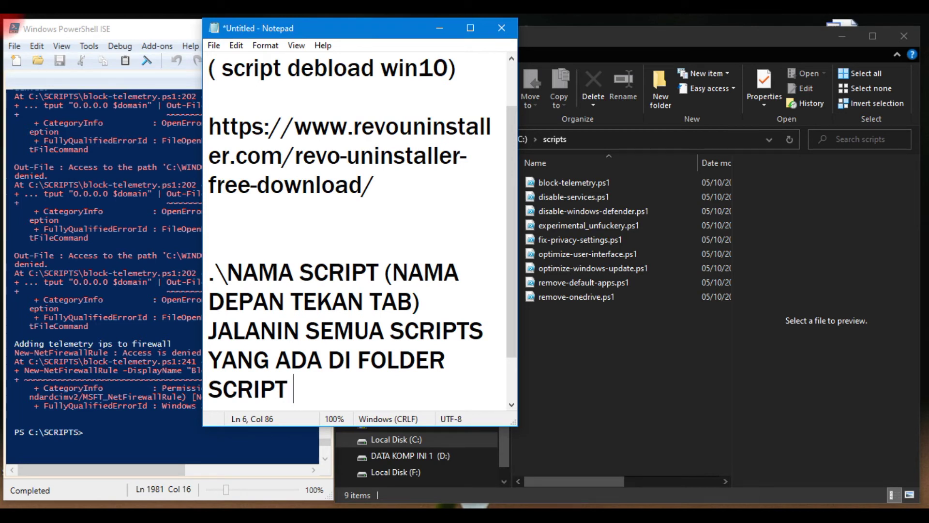
Continue the note with FUNGSINYA SUDAH JELAS SESUAI NAMANYA BLOK APLIKASI YG GA TERPAKAI OPTIMIZE DL
type("FU")
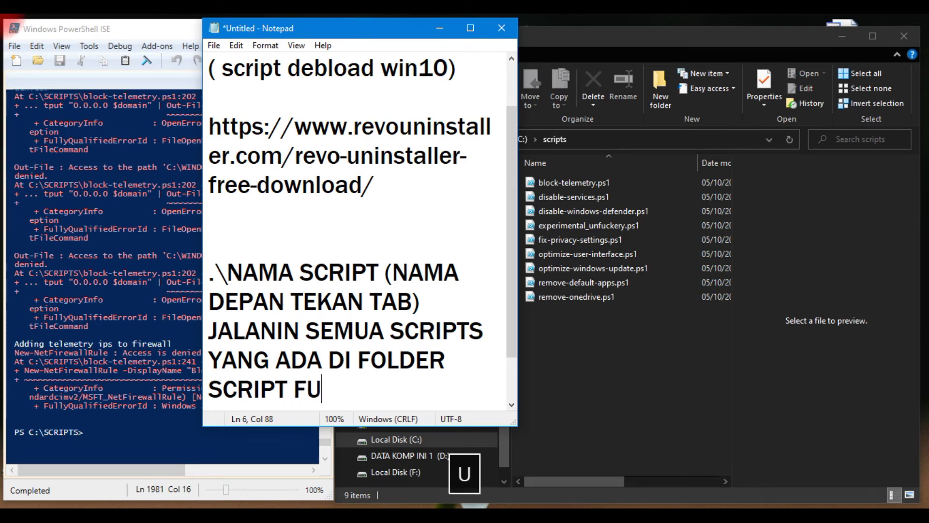
type("NGSINYA SUDAH ")
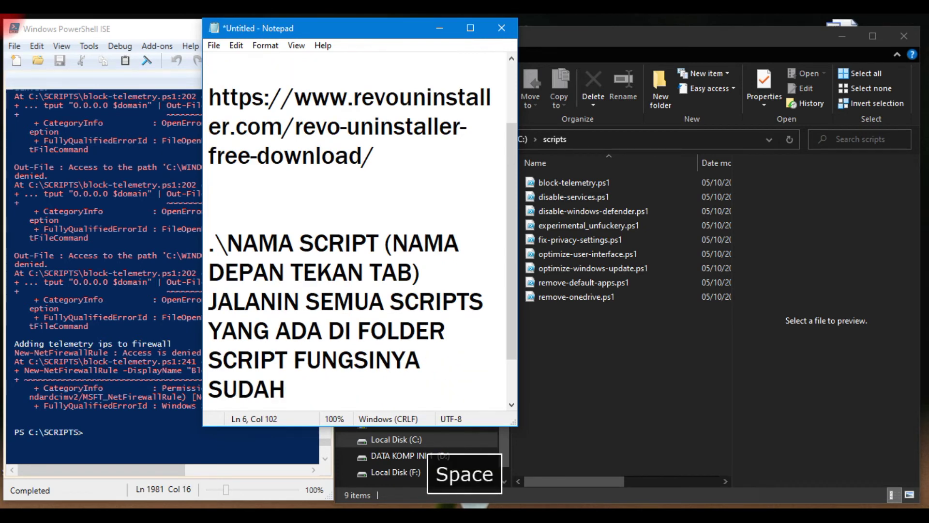
type("JELAS SESUAI NAMANYA ")
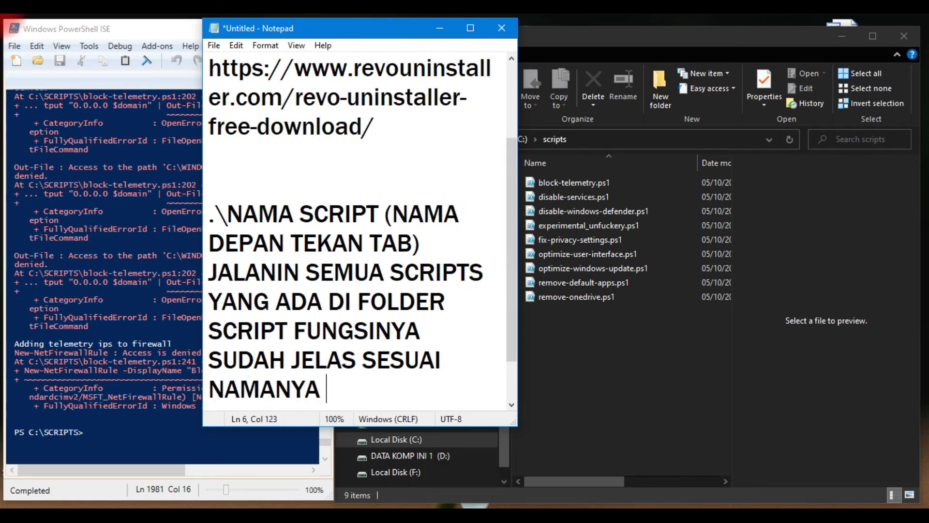
type("BLOG")
key("BackSpace")
type("K ")
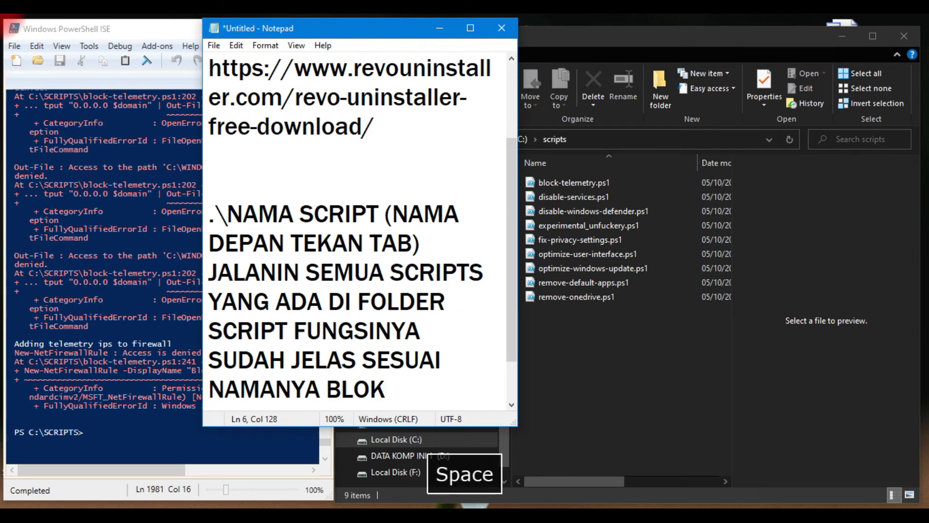
type("APLIKASI YG GA TERPAKAI ")
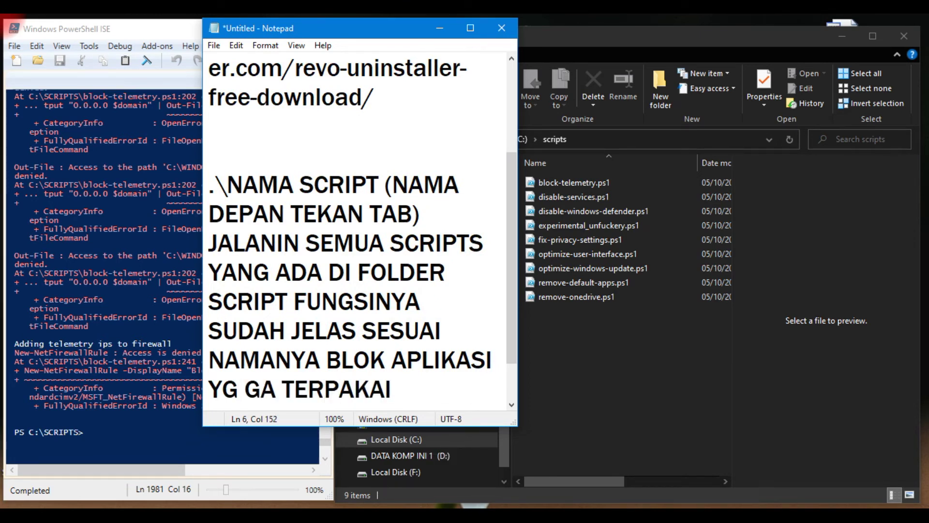
type("OPTIMIZE DL")
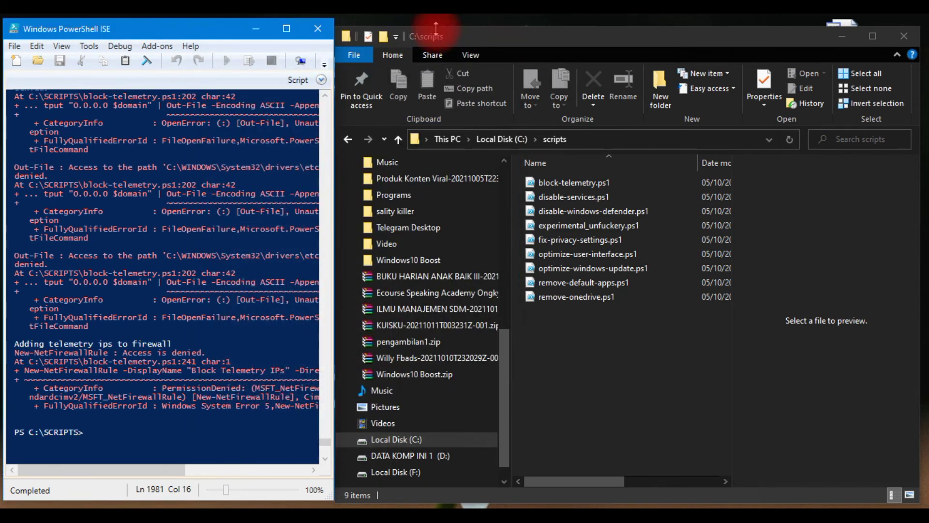
Run .\disable-services.ps1 at the C:\SCRIPTS prompt in PowerShell ISE and start another command with .\ to list the scripts
left_click(97, 441)
type(".\\")
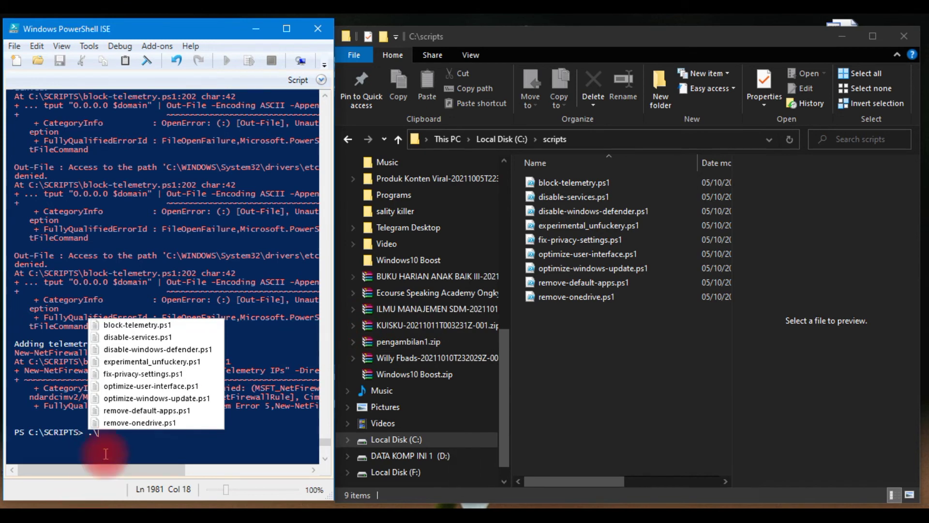
left_click(134, 337)
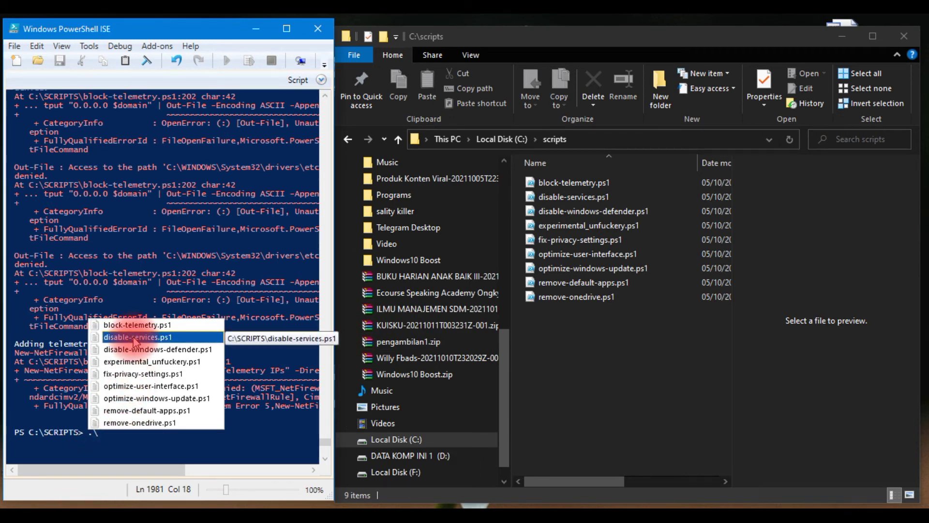
double_click(134, 339)
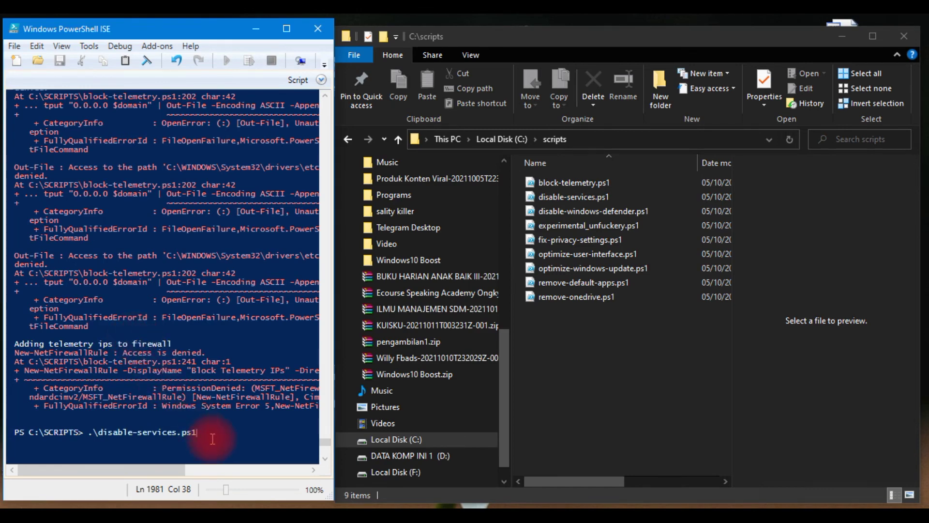
key("Return")
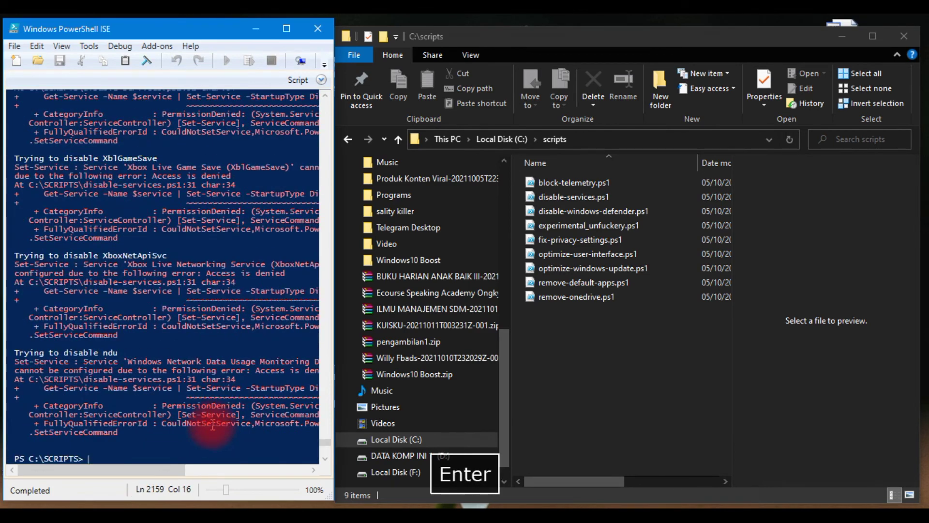
type(".\\")
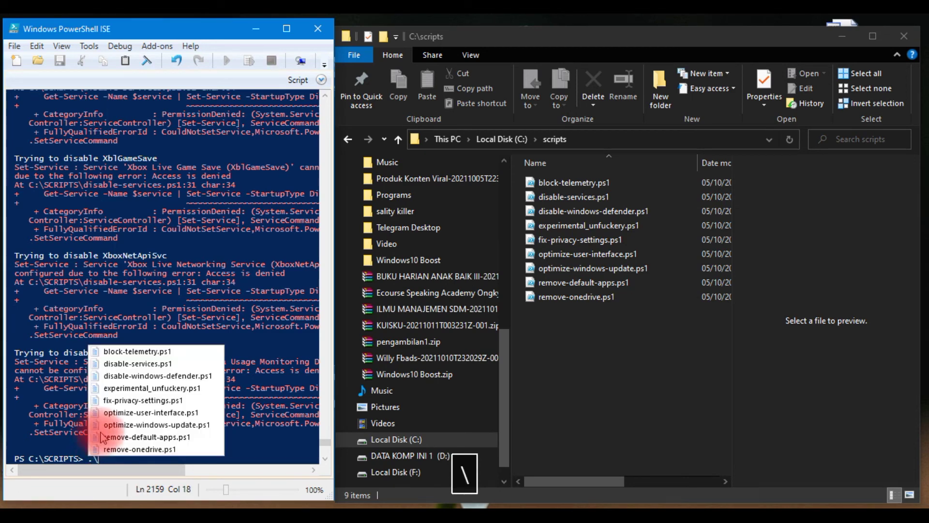
left_click(138, 378)
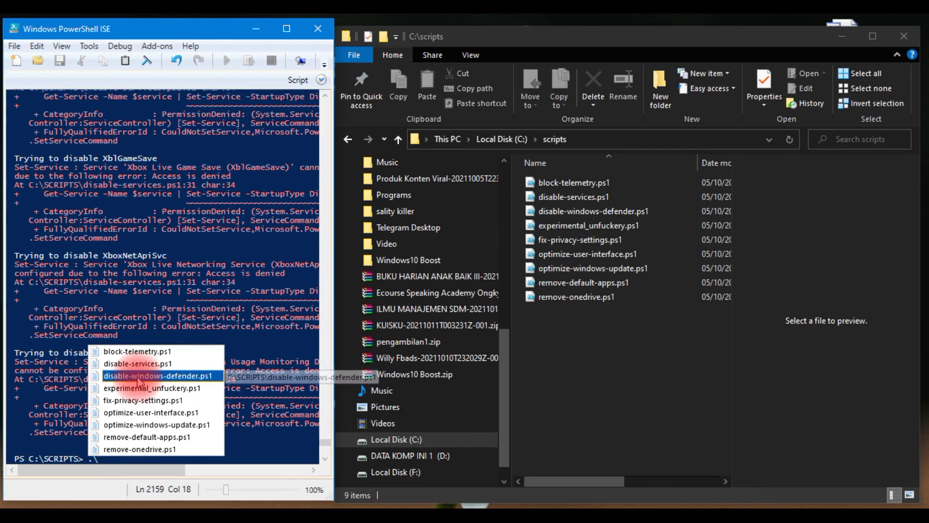
left_click(138, 376)
left_click(152, 401)
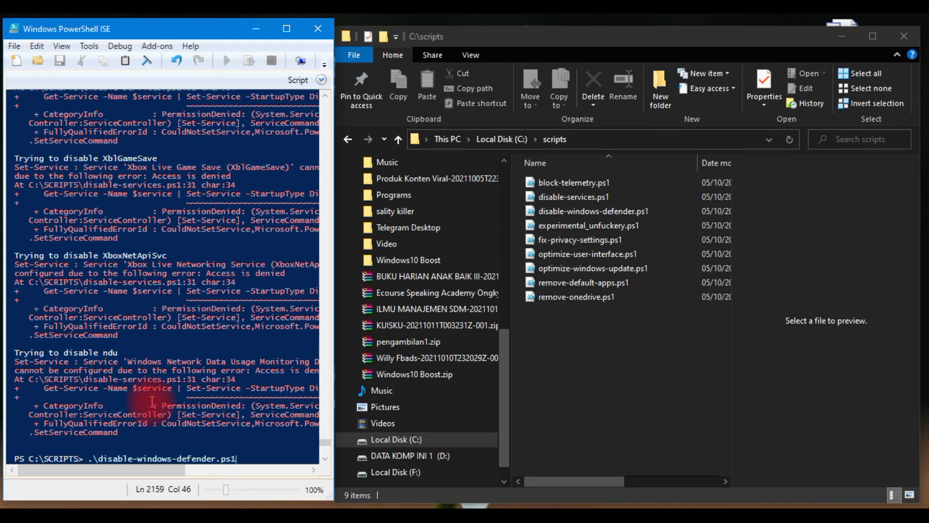
key("BackSpace")
key("BackSpace")
key("BackSpace")
key("BackSpace")
key("BackSpace")
key("BackSpace")
key("BackSpace")
key("BackSpace")
key("BackSpace")
key("BackSpace")
key("BackSpace")
key("BackSpace")
key("BackSpace")
key("BackSpace")
key("BackSpace")
key("BackSpace")
key("BackSpace")
key("BackSpace")
key("BackSpace")
key("BackSpace")
key("BackSpace")
key("BackSpace")
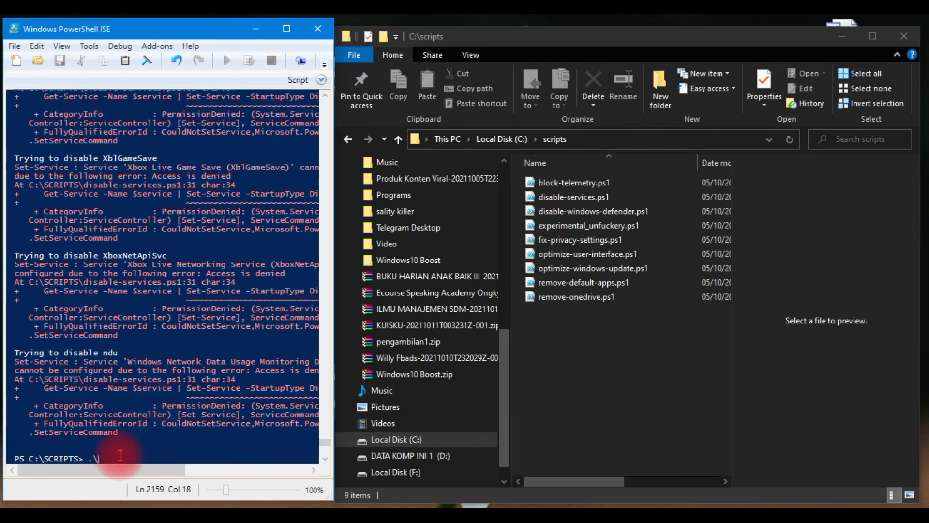
Complete the pending command as .\experimental_unfuckery.ps1 and run it at the C:\SCRIPTS prompt
type("E")
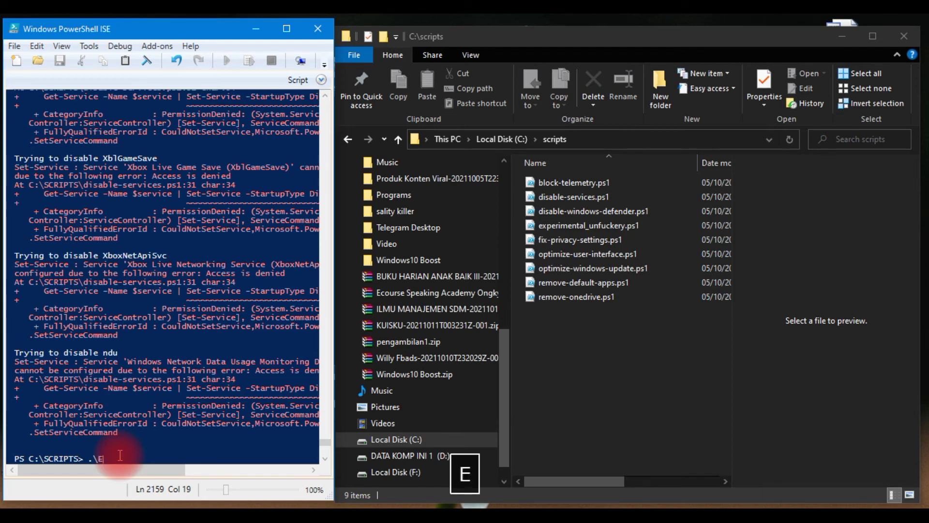
type("XP")
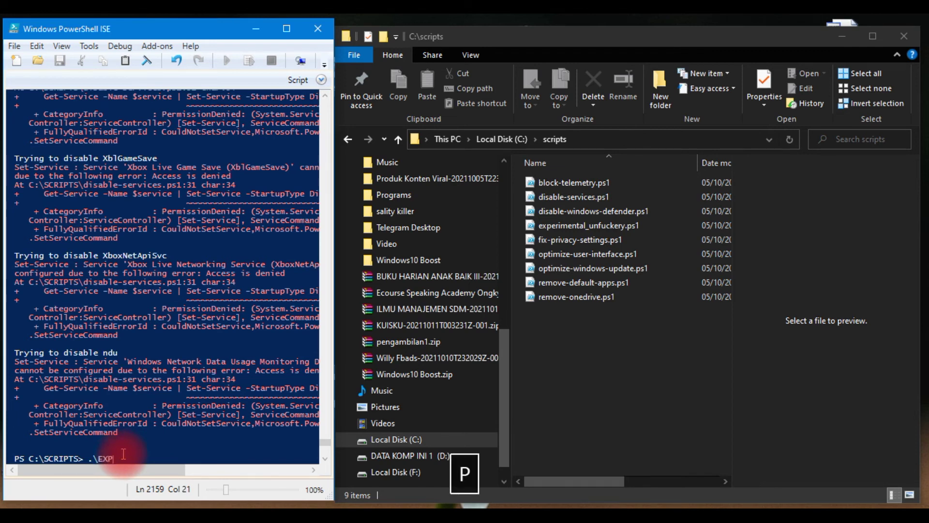
type("ERI")
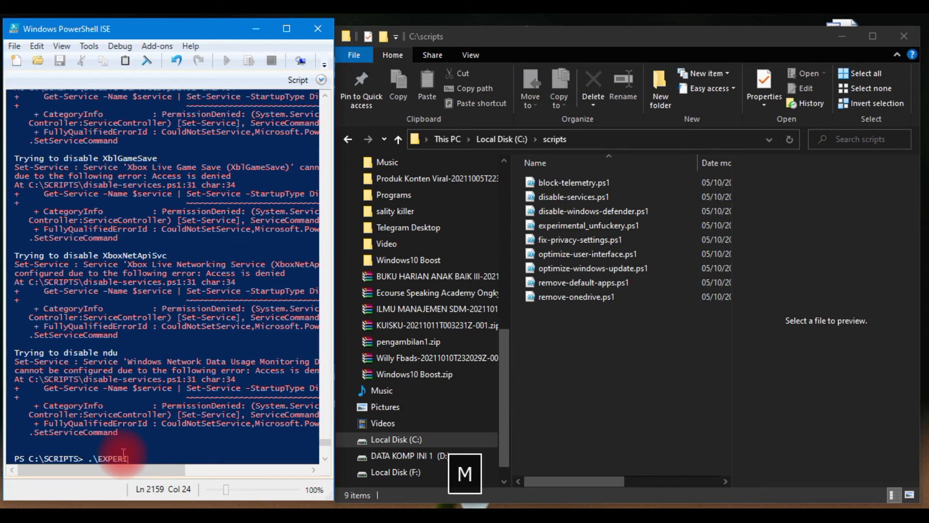
type("MENTAL")
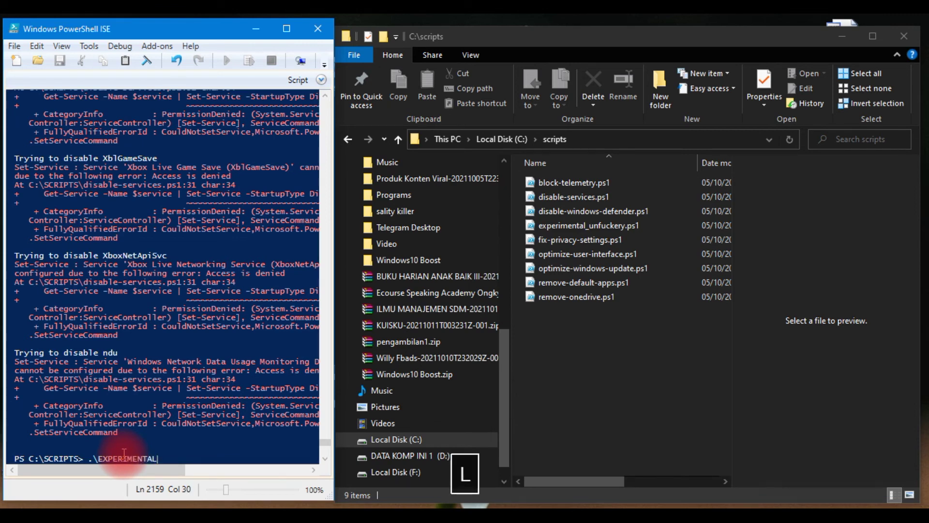
key("Tab")
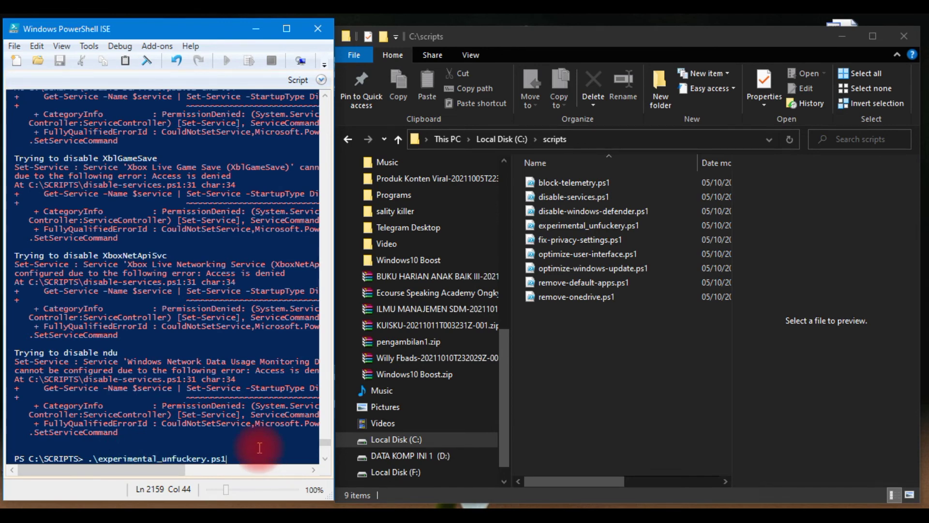
key("Return")
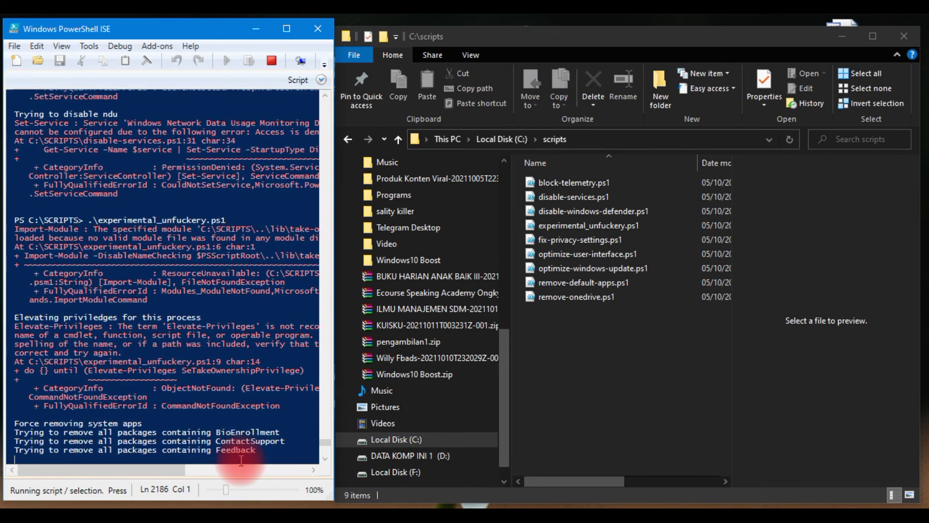
Bring back the Notepad note with the script instructions and add a new paragraph reading SCRIPT WINDOWS DEFENDER JANGAN DI JALANKAN YA
mouse_move(266, 506)
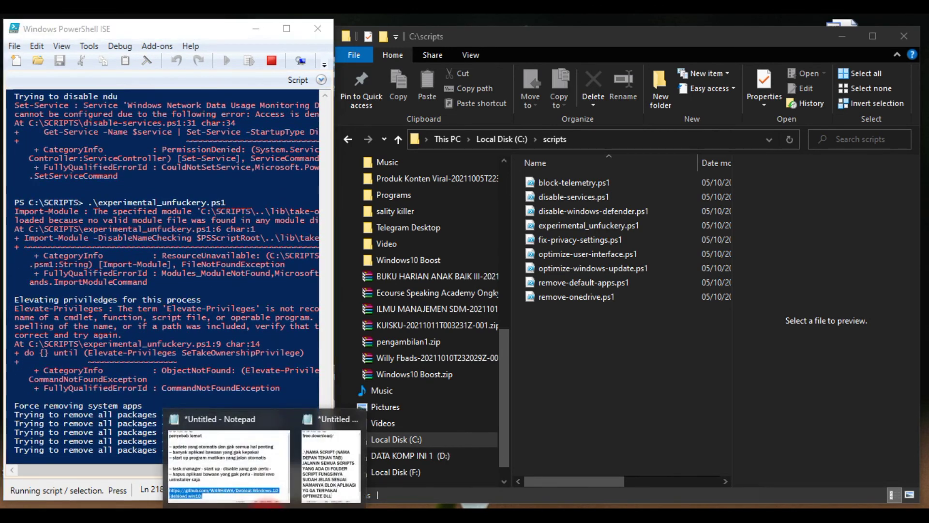
left_click(314, 479)
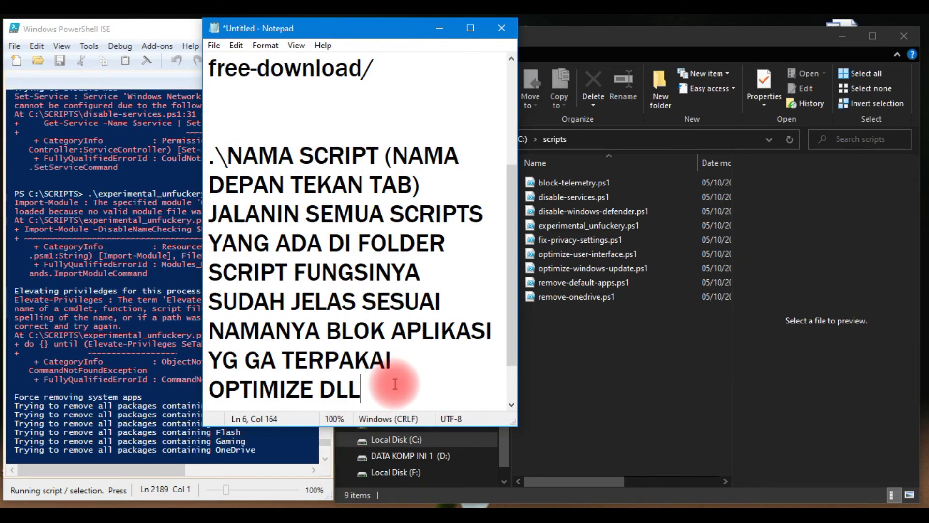
key("Return")
key("Return")
key("Return")
key("Return")
key("Return")
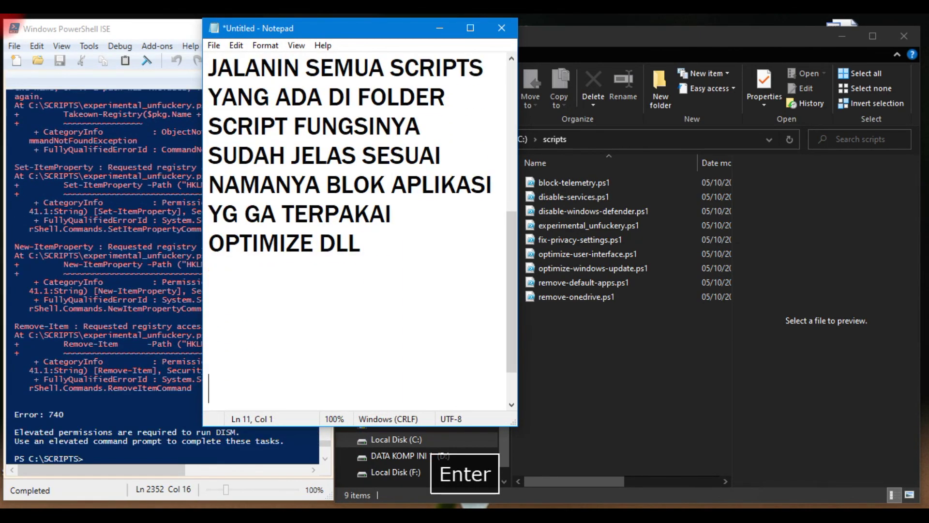
key("Up")
key("Up")
key("Down")
type("WINDO")
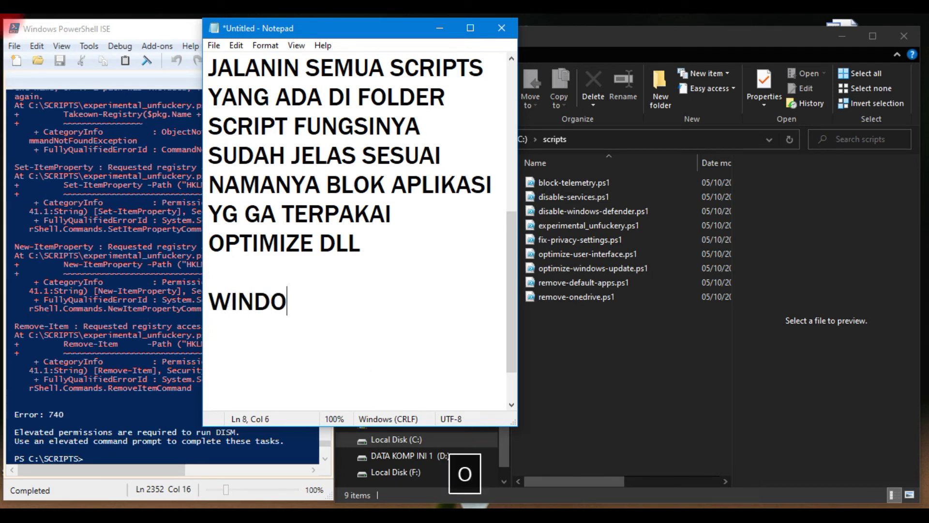
type("WS DEFEND")
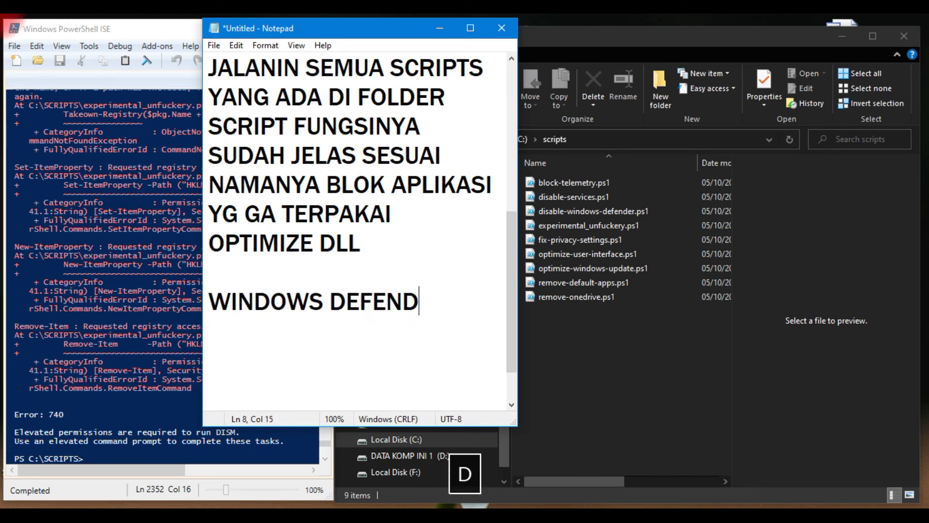
type("ER JANGAN DI JALANKAN YA")
left_click(211, 302)
type("SCRIPT")
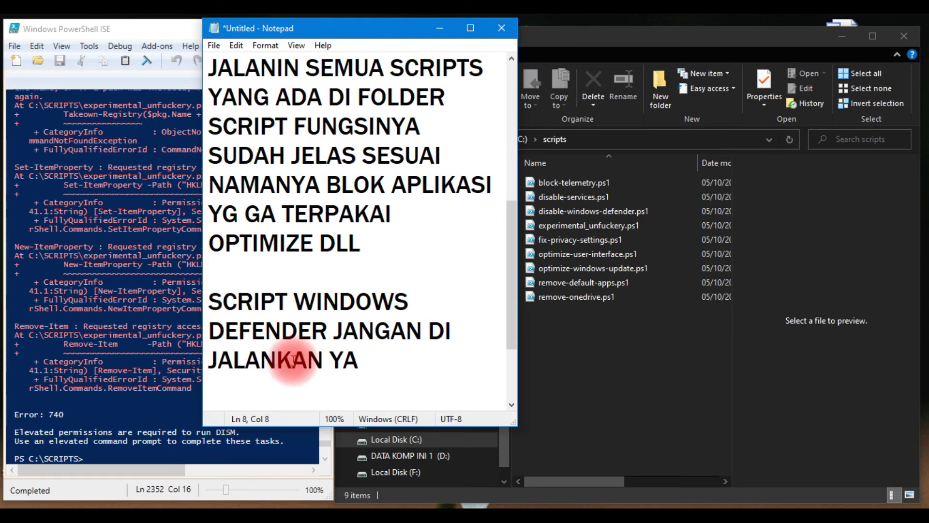
Extend the Windows Defender paragraph with KALAU TIDAK PUNYA ANTIVIRUS YANG BAGUS and minimize the note
left_click(375, 367)
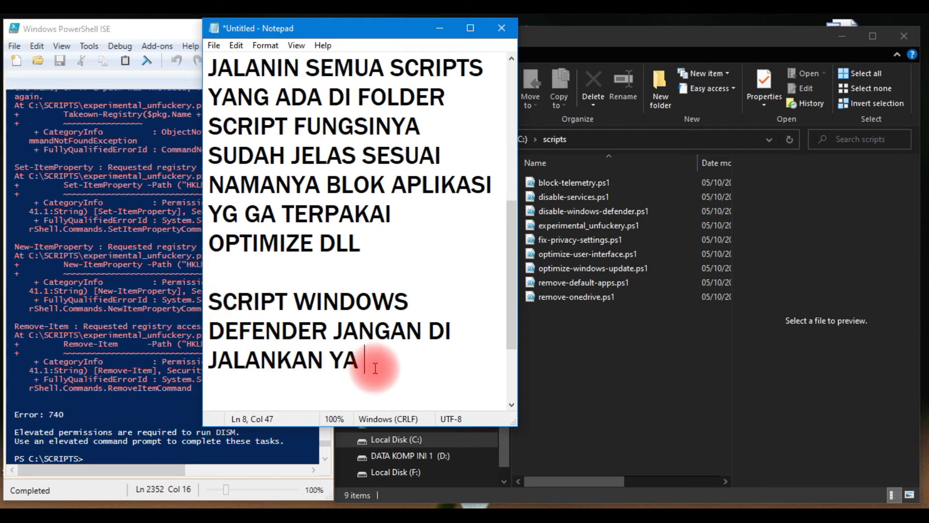
type("KALA")
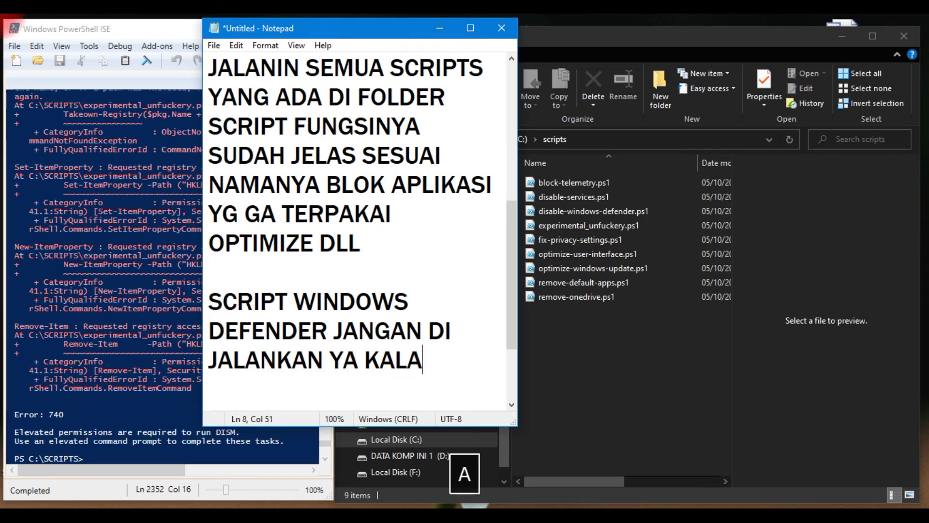
type("U TIDAK P")
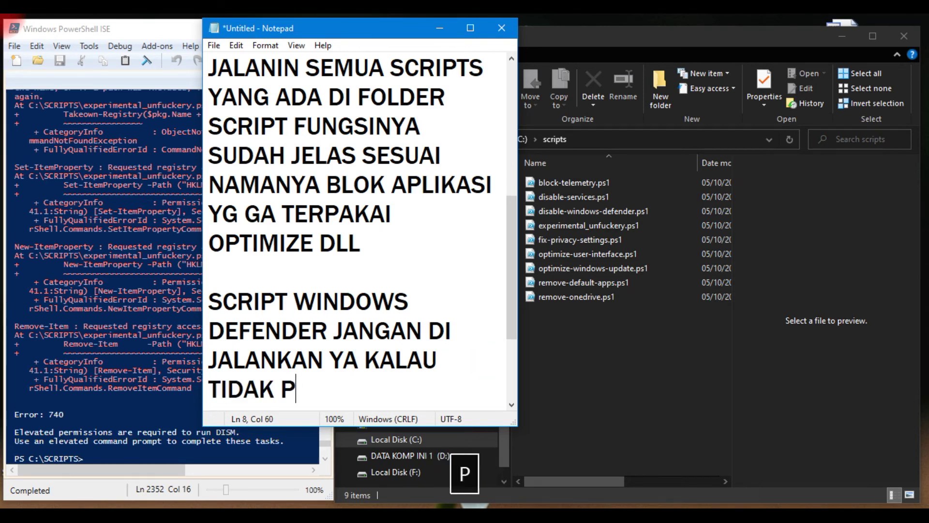
type("UNYAA")
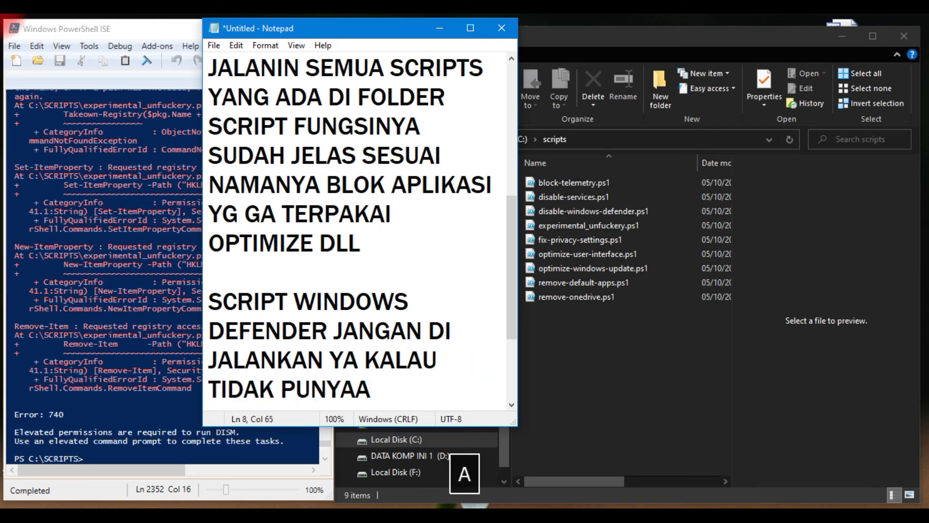
key("BackSpace")
type("ANTIVIRUS YANG BAG")
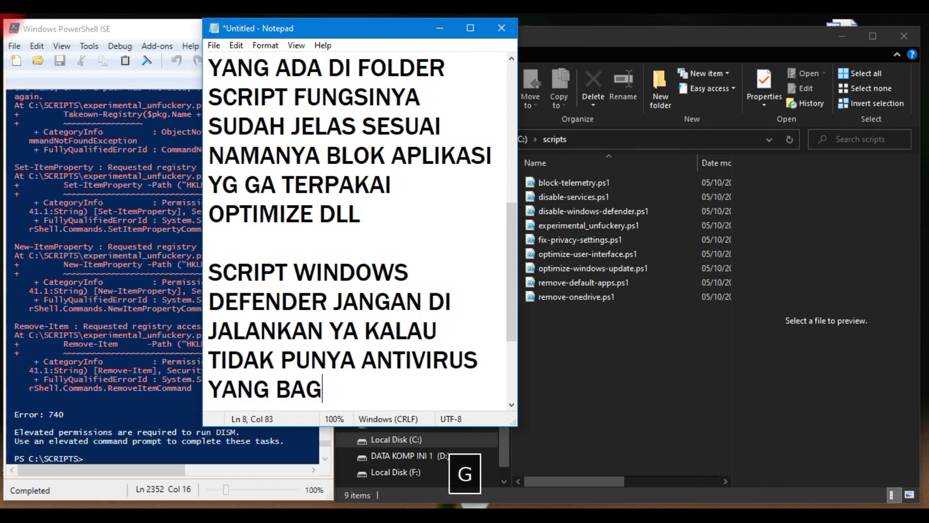
type("US")
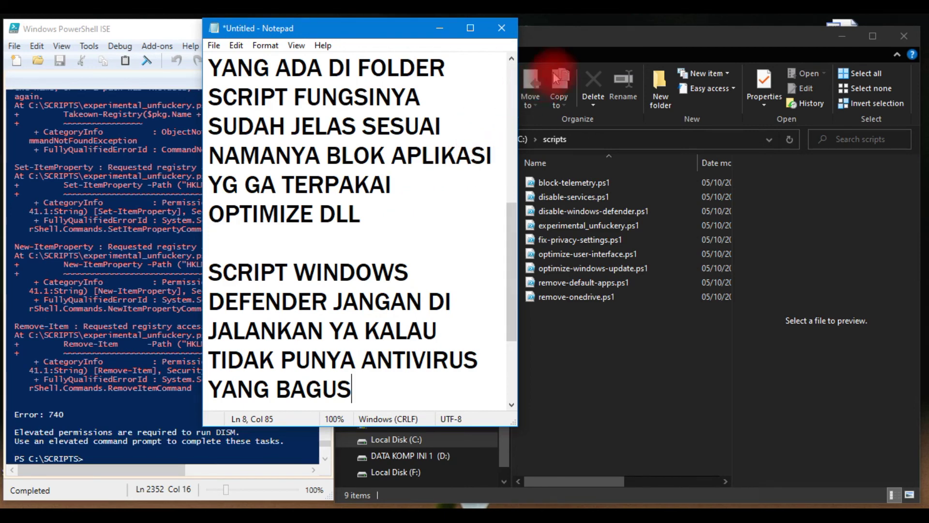
left_click(440, 27)
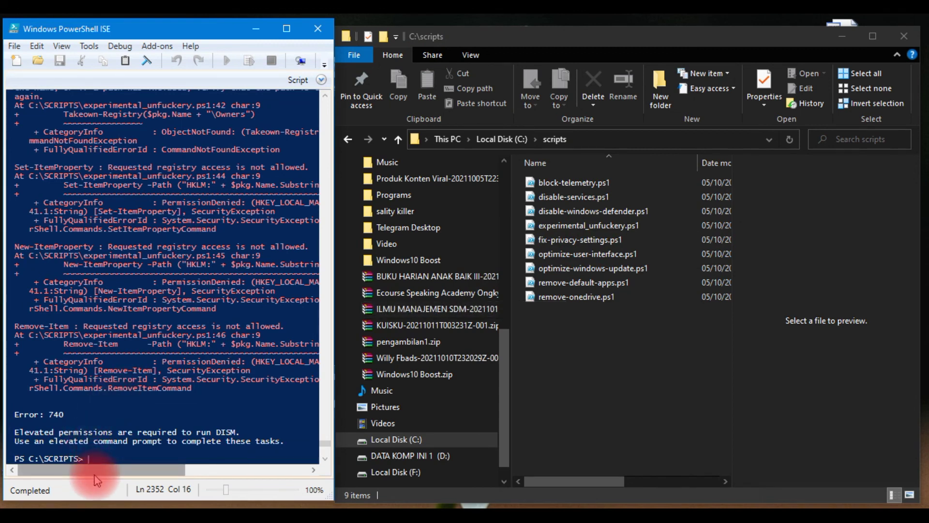
Run the .\fix-privacy-settings.ps1 script at the C:\SCRIPTS prompt in PowerShell ISE
type("FIX")
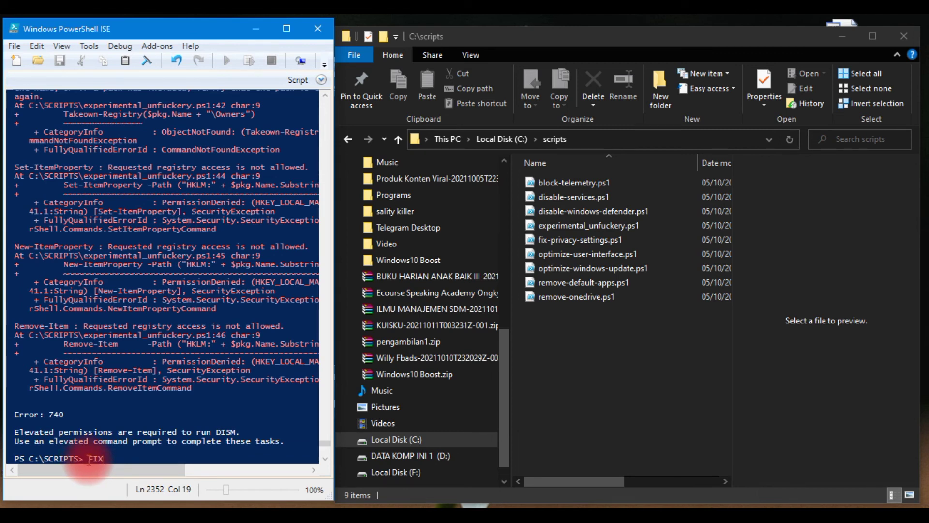
left_click(89, 458)
type(".")
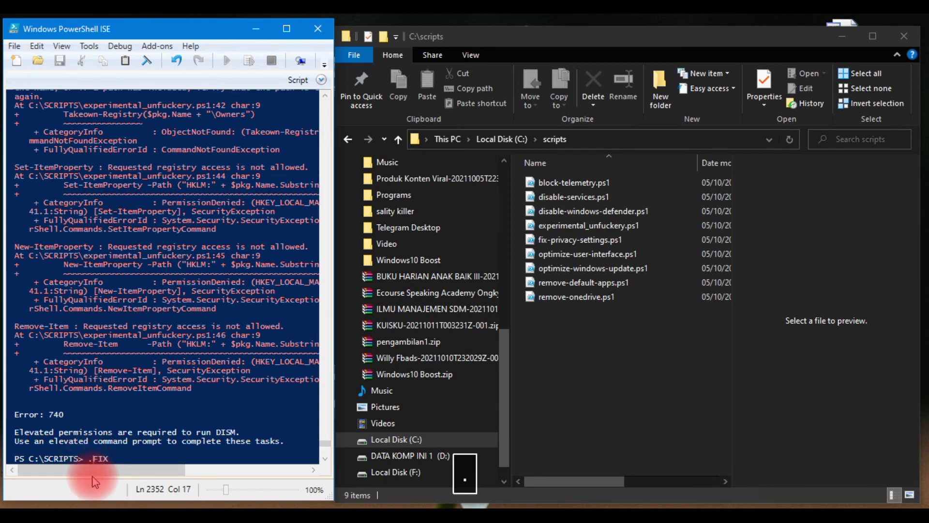
type("\\")
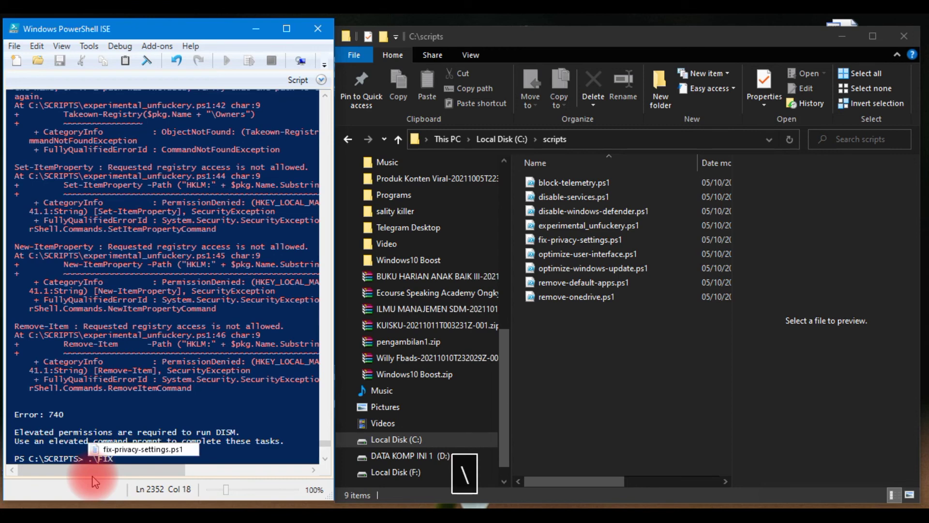
double_click(127, 450)
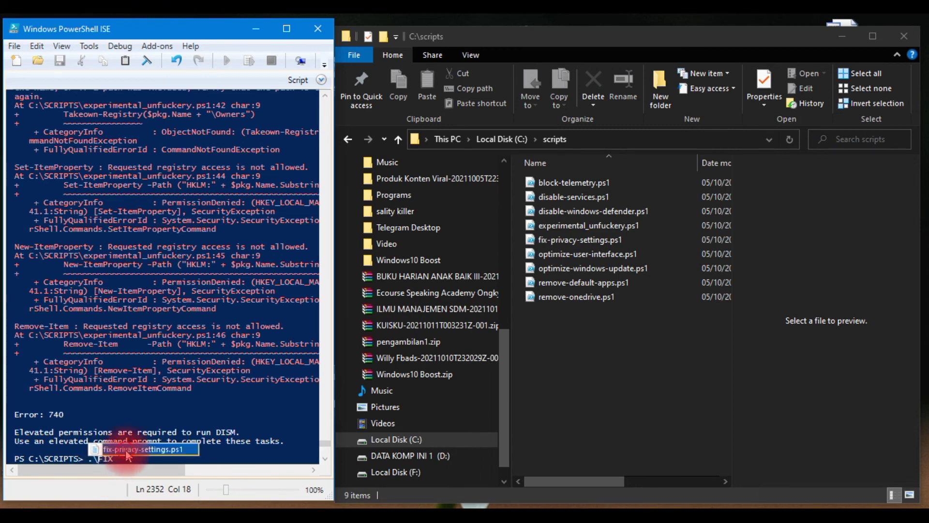
key("Return")
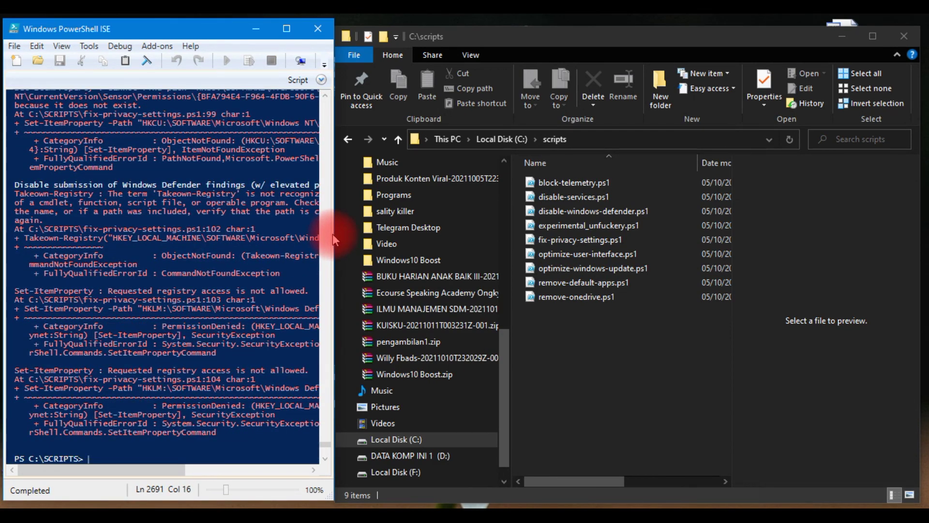
Widen the PowerShell ISE window up to the file name list and run .\optimize-user-interface.ps1
left_click_drag(333, 224, 509, 232)
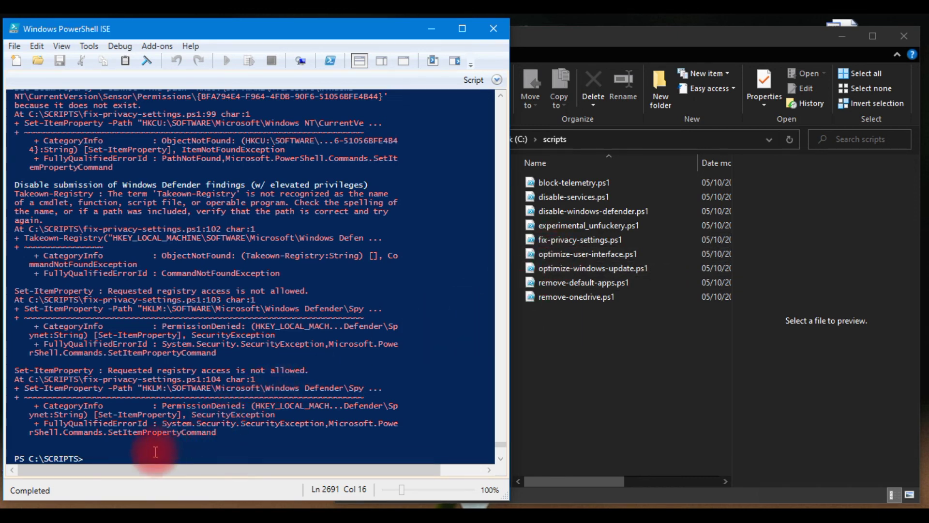
type(".\\")
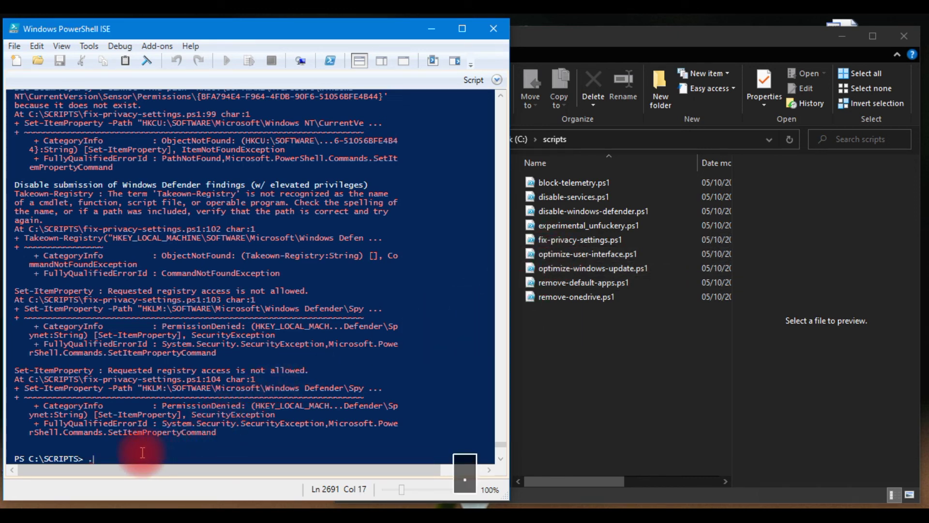
type("OP")
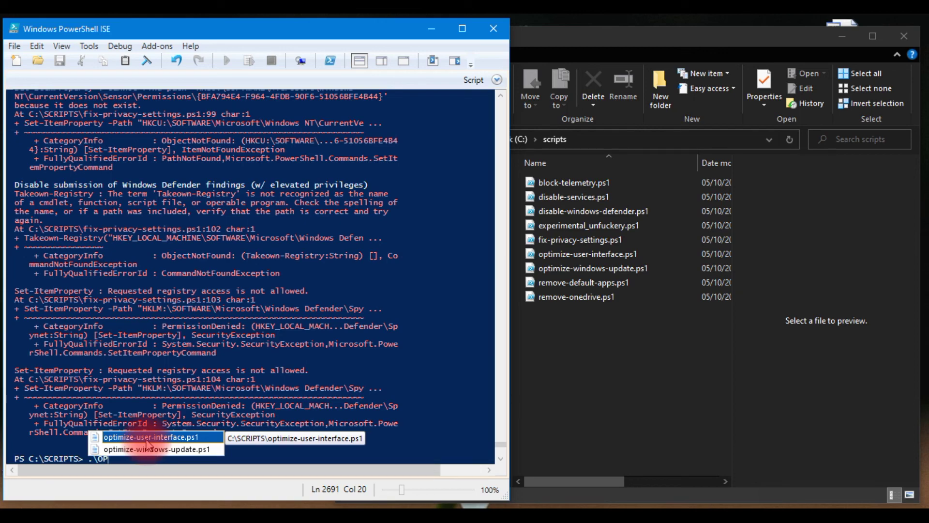
double_click(148, 445)
key("Return")
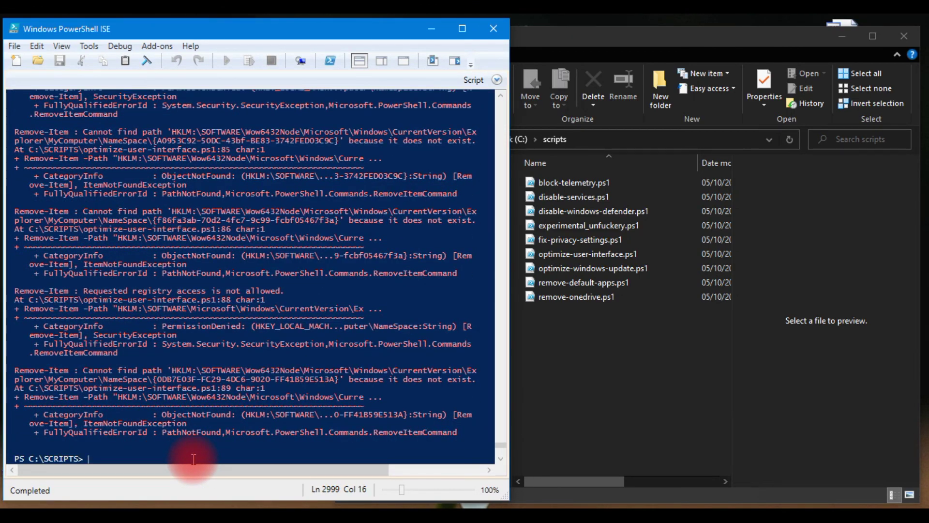
Run the .\optimize-windows-update.ps1 script at the C:\SCRIPTS prompt
type(".\\")
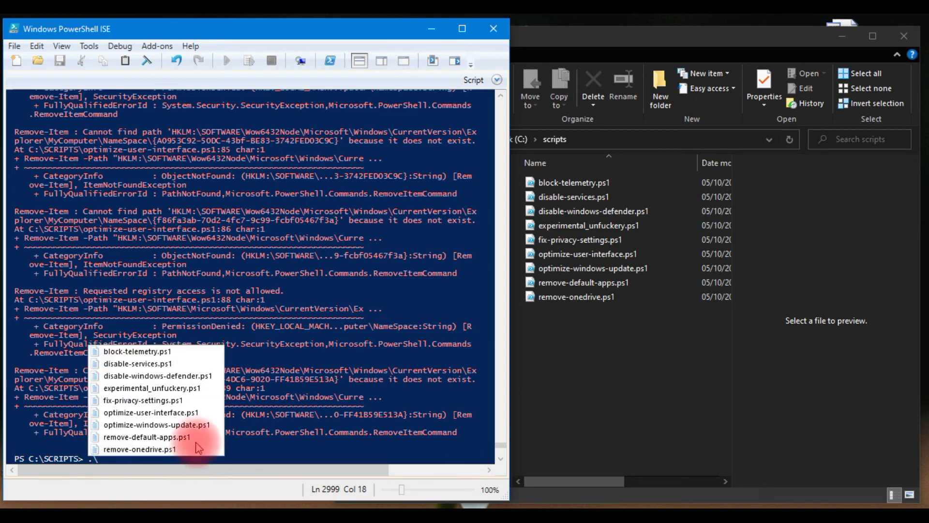
double_click(171, 424)
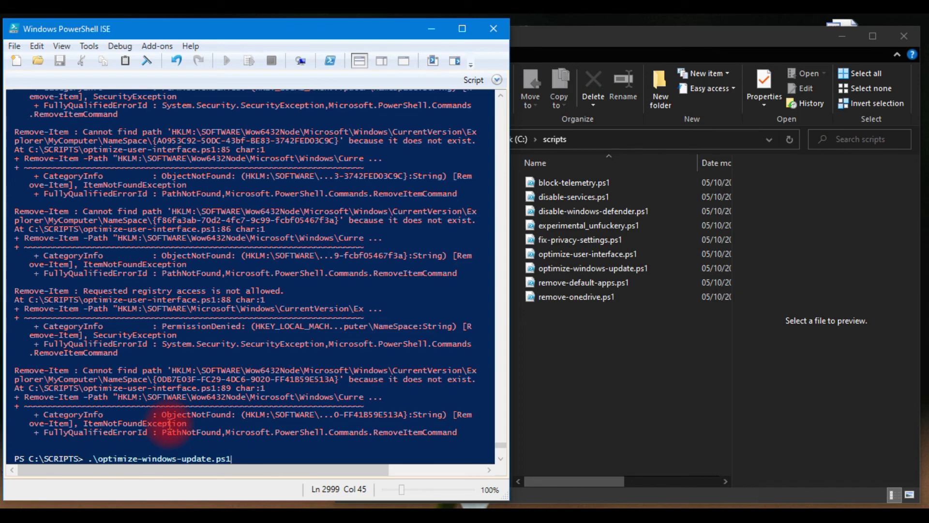
key("Return")
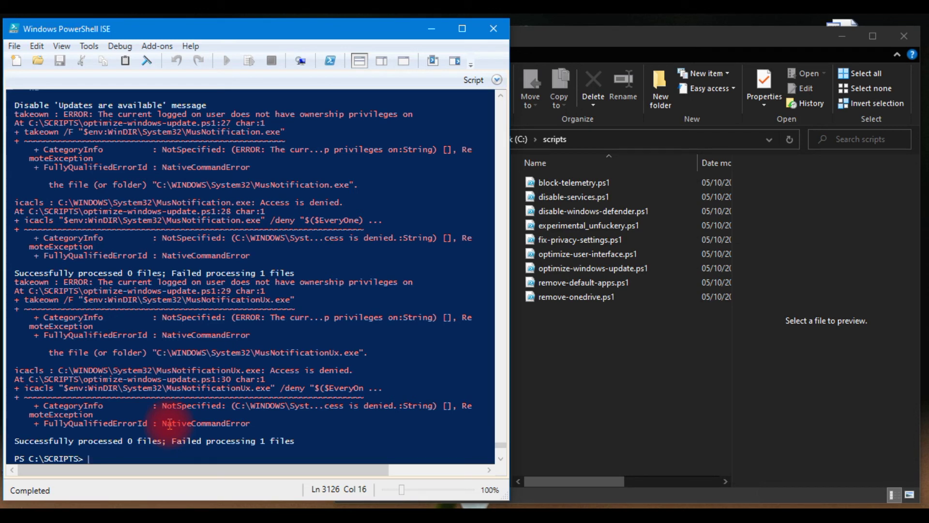
Run the .\remove-default-apps.ps1 script at the C:\SCRIPTS prompt
type(".\\RE")
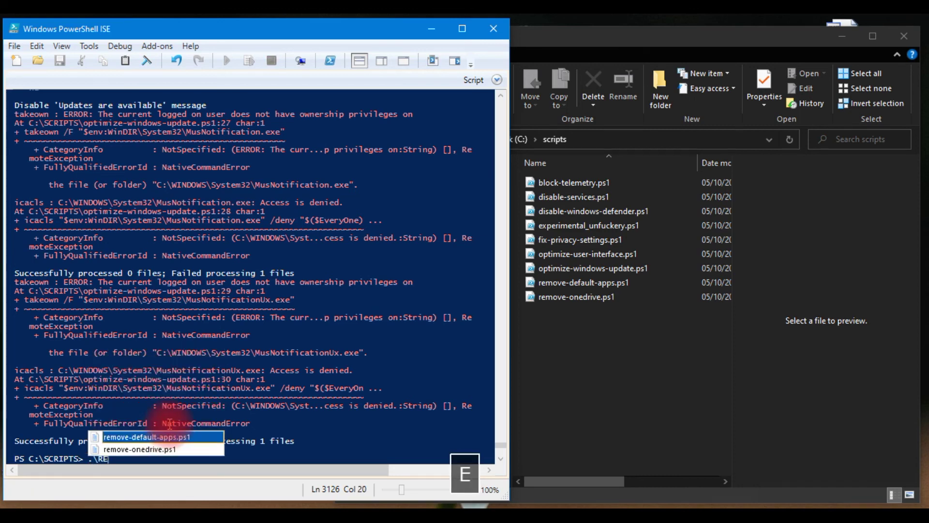
double_click(178, 439)
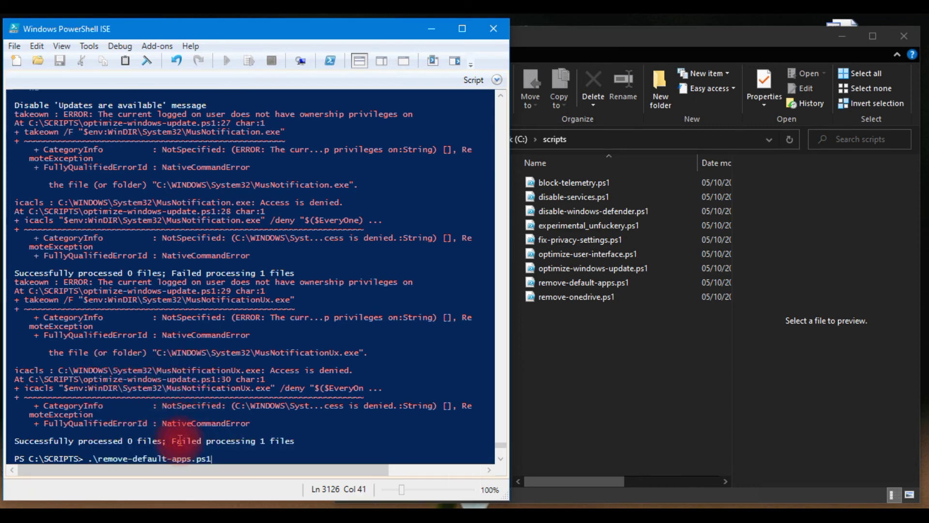
key("Return")
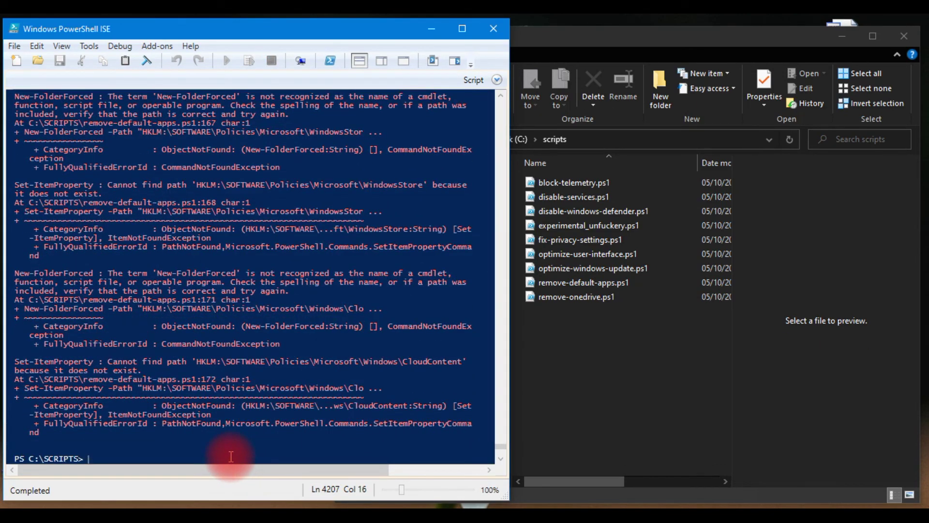
Run the .\remove-onedrive.ps1 script at the C:\SCRIPTS prompt and maximize the PowerShell ISE window
type(".\\")
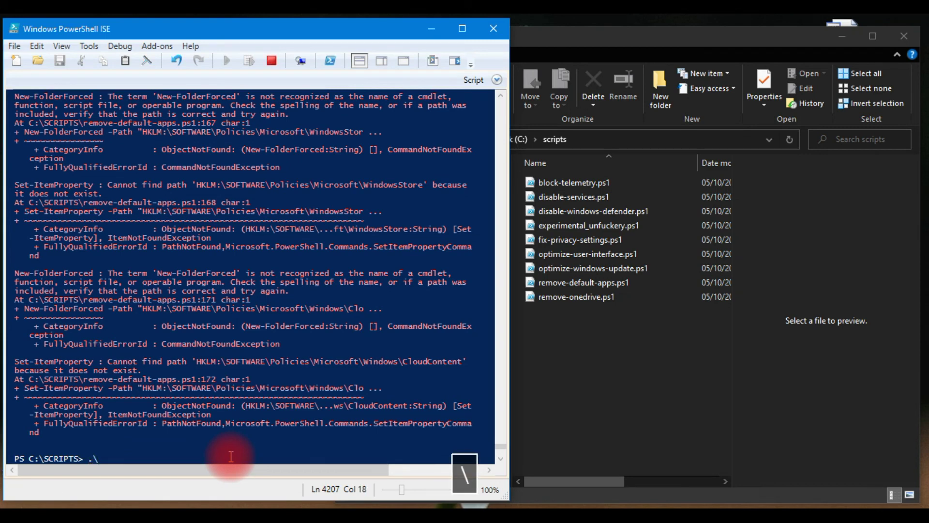
double_click(163, 449)
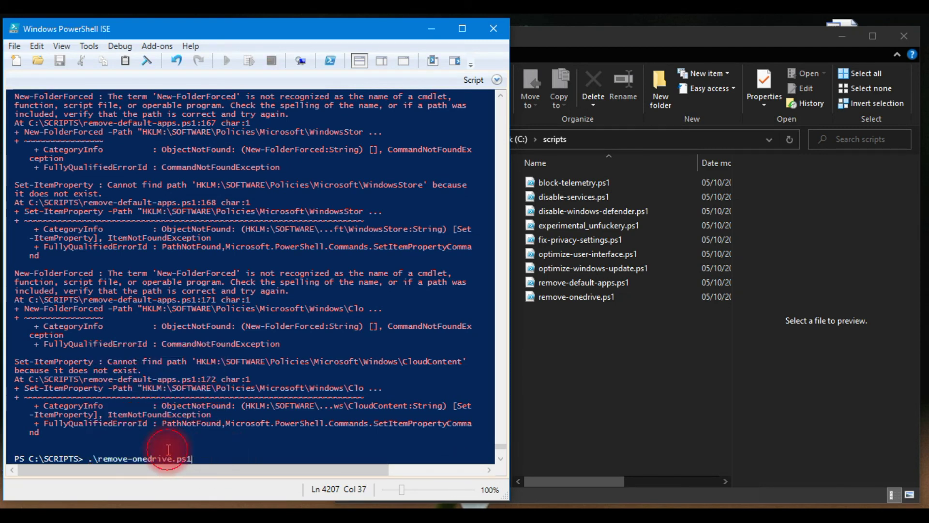
key("Return")
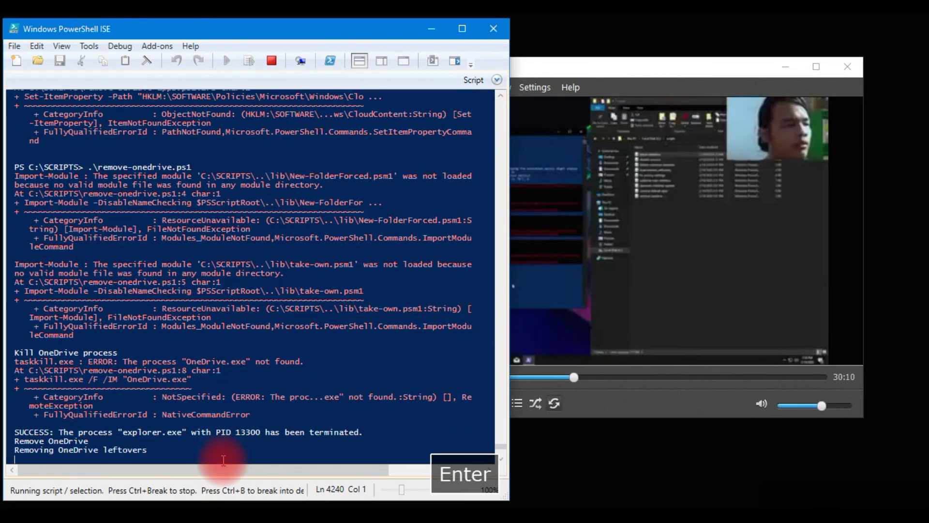
left_click(783, 72)
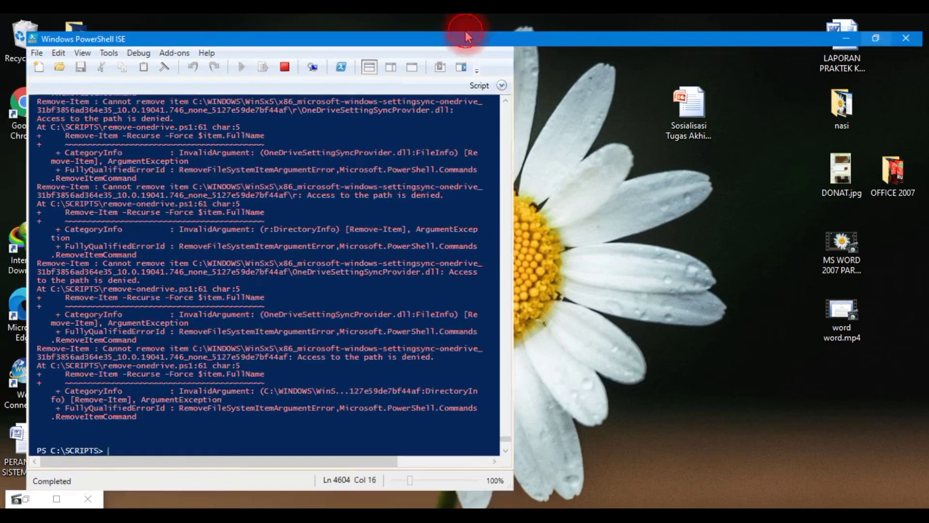
left_click(463, 29)
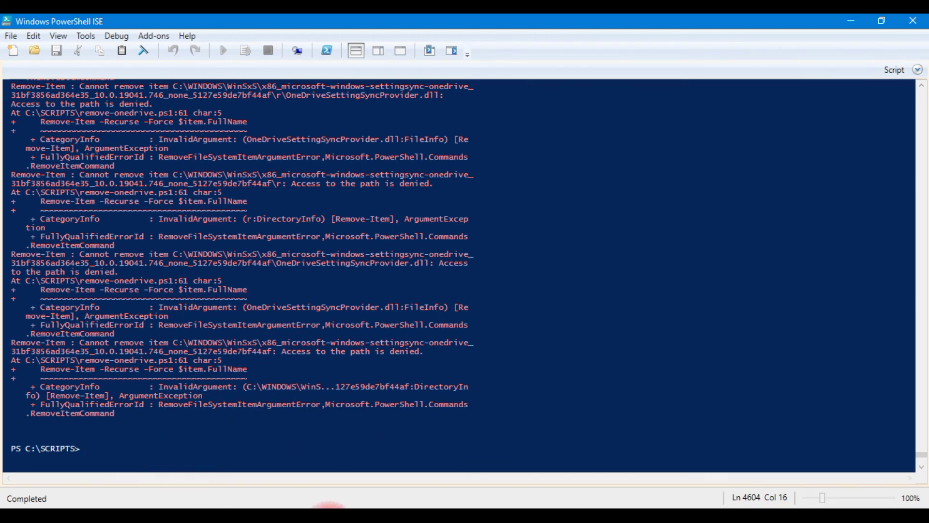
Switch to the Notepad notes, add "RESTART KOMPUTER YA ..." after a blank line below the Debloat-Windows-10 link, and show the desktop
left_click(327, 505)
left_click(361, 494)
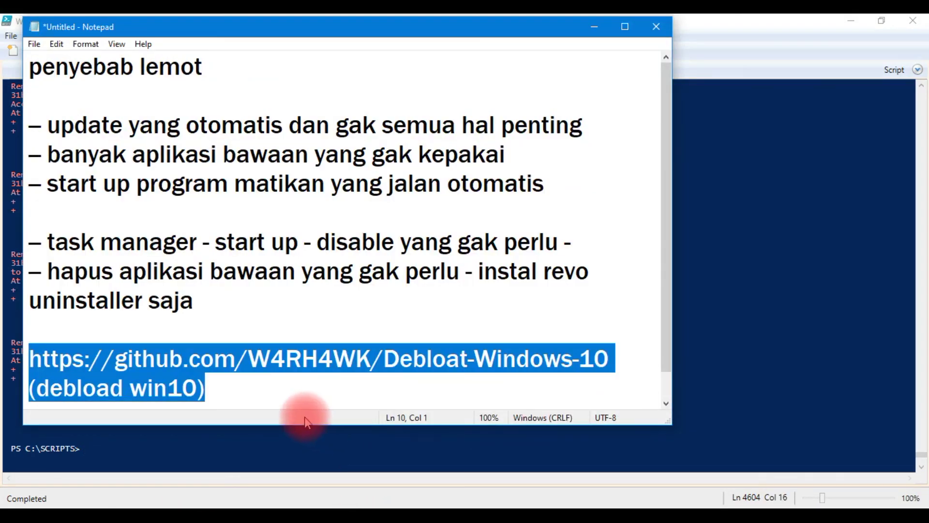
left_click(276, 398)
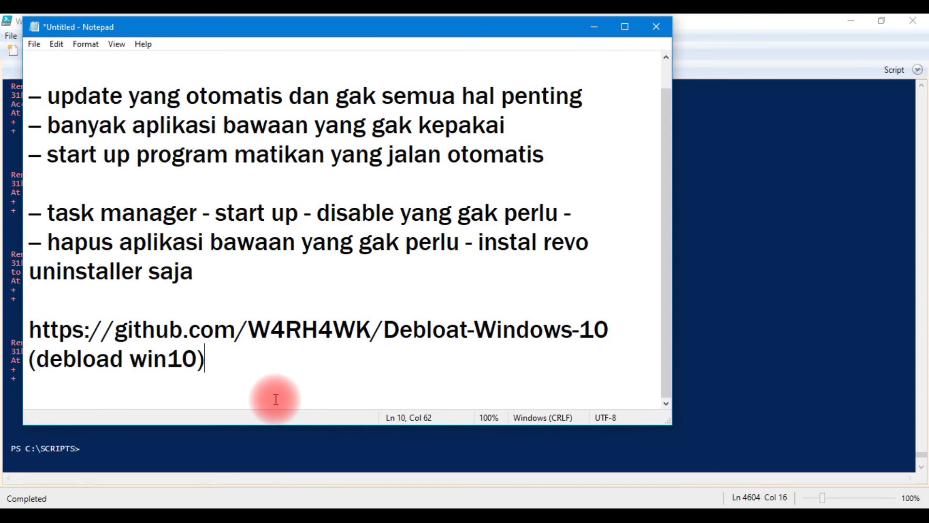
key("Return")
key("Return")
type("RES")
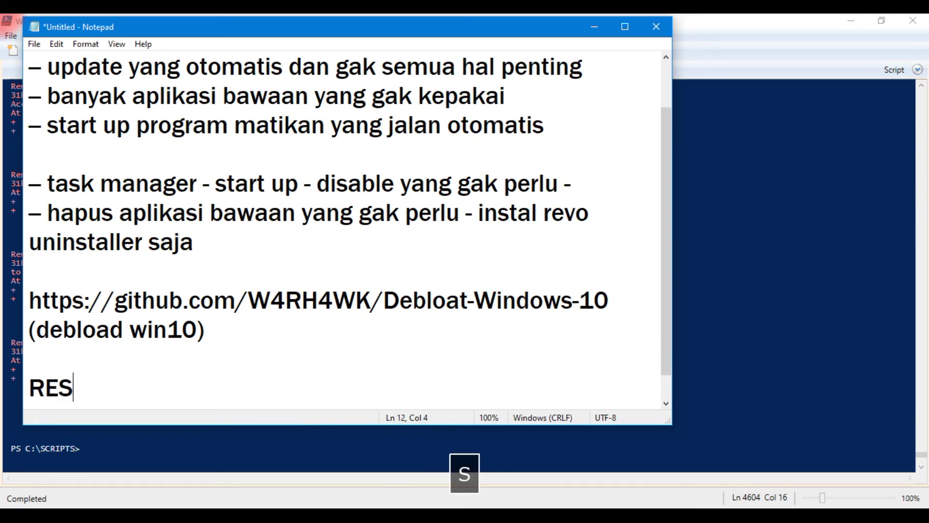
type("TART KOM")
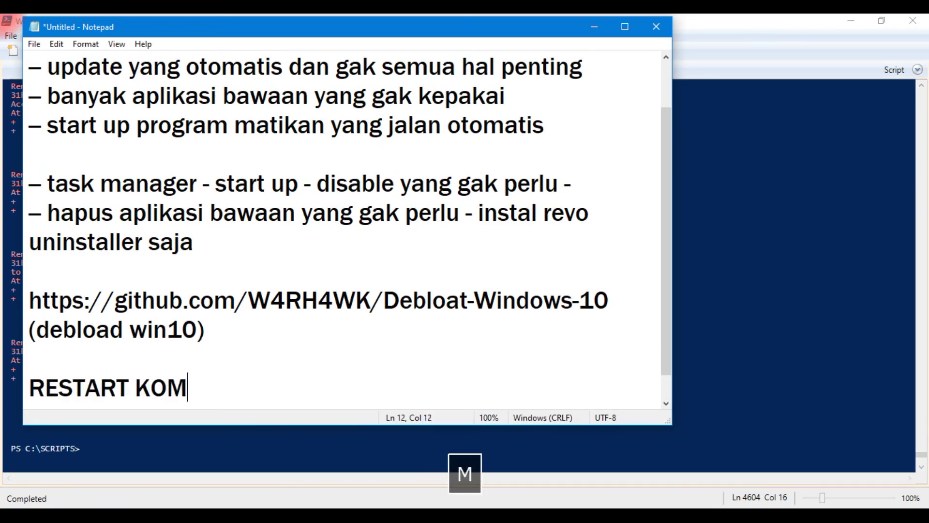
type("PUTER ")
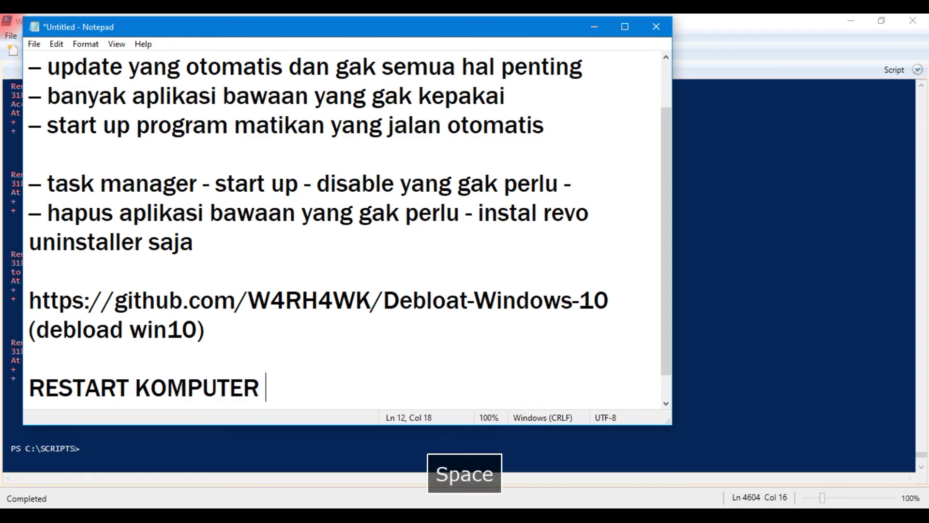
type("YA ...")
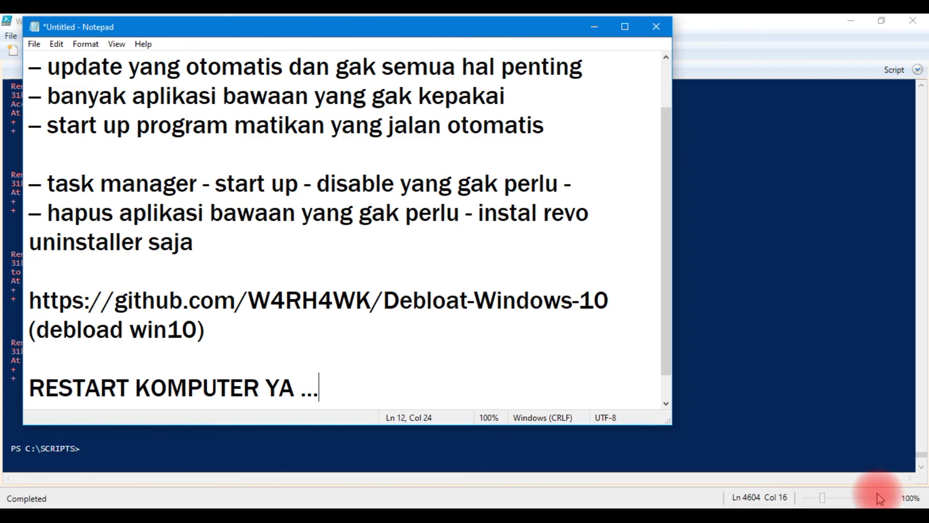
key("super+d")
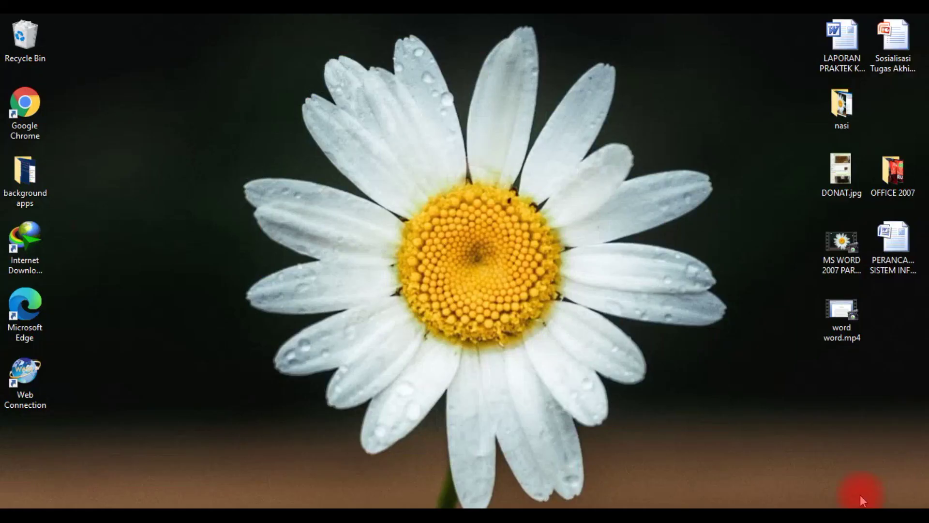